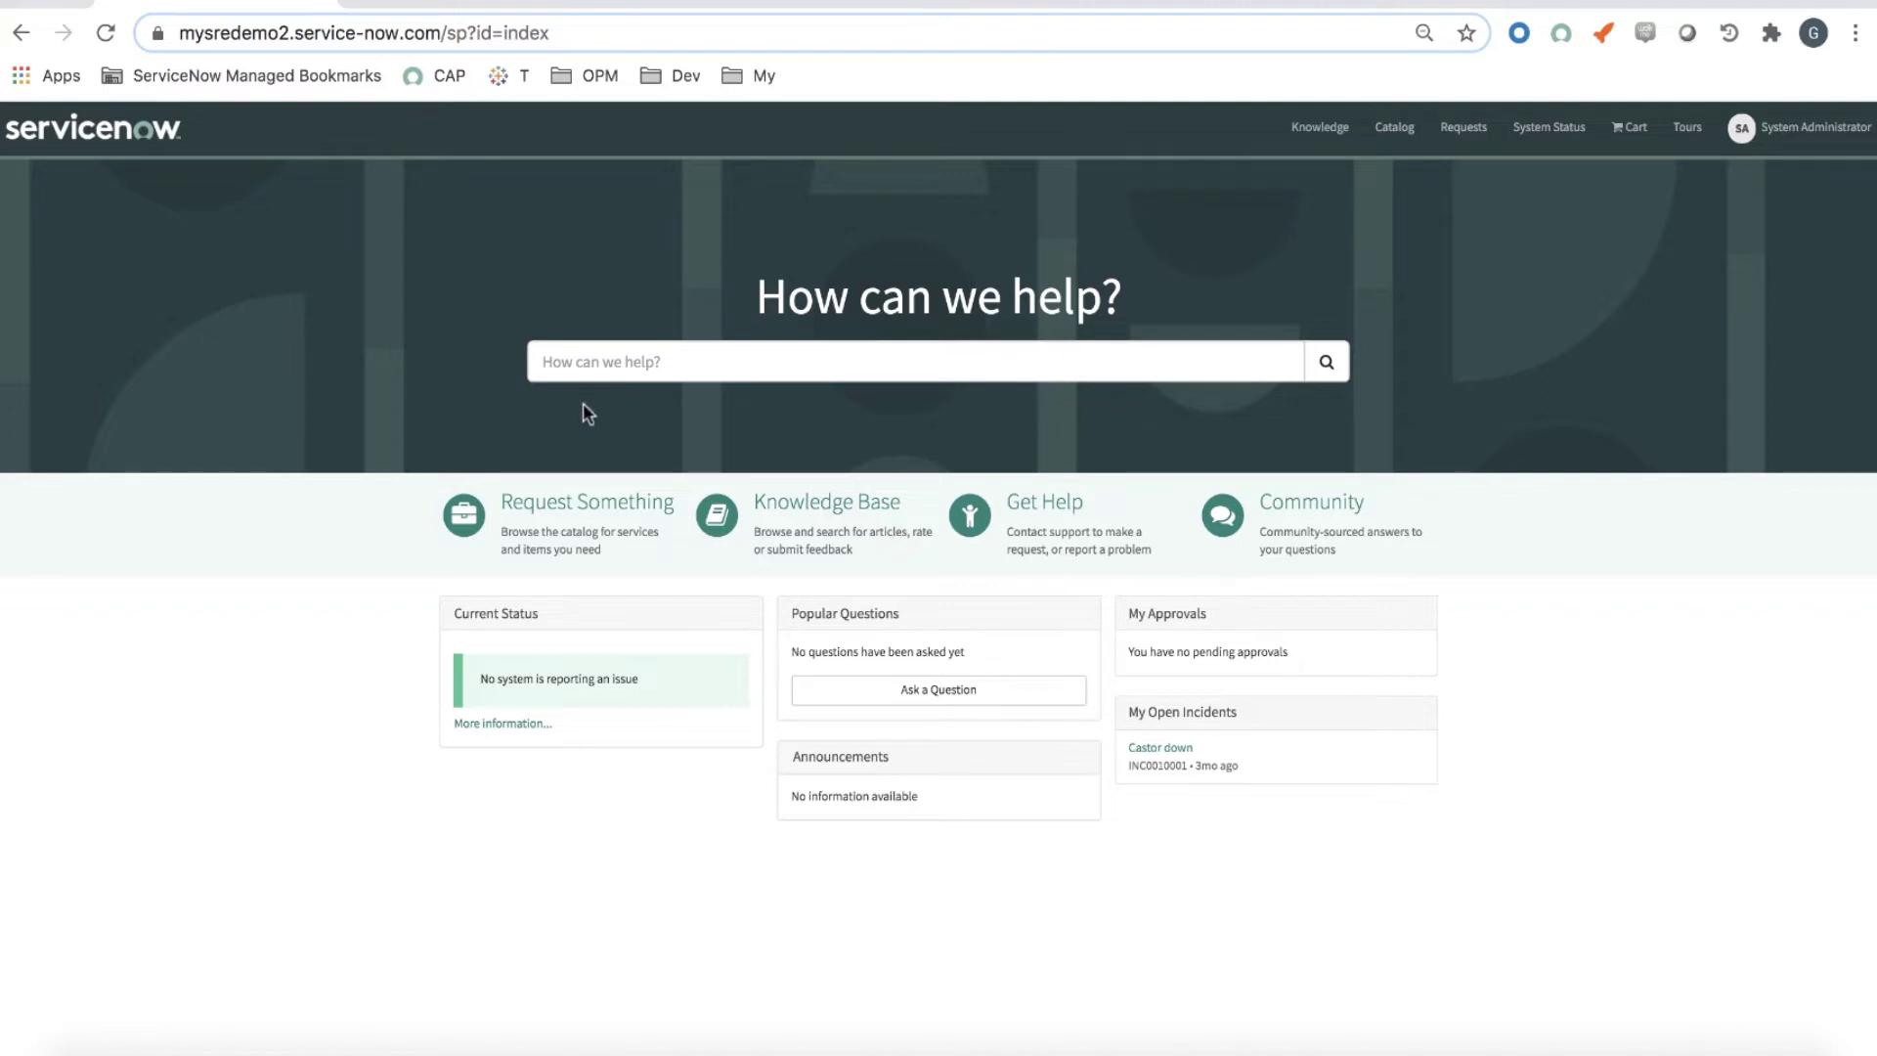
Submit a Register Application Service catalog request for a service named Production
click(613, 508)
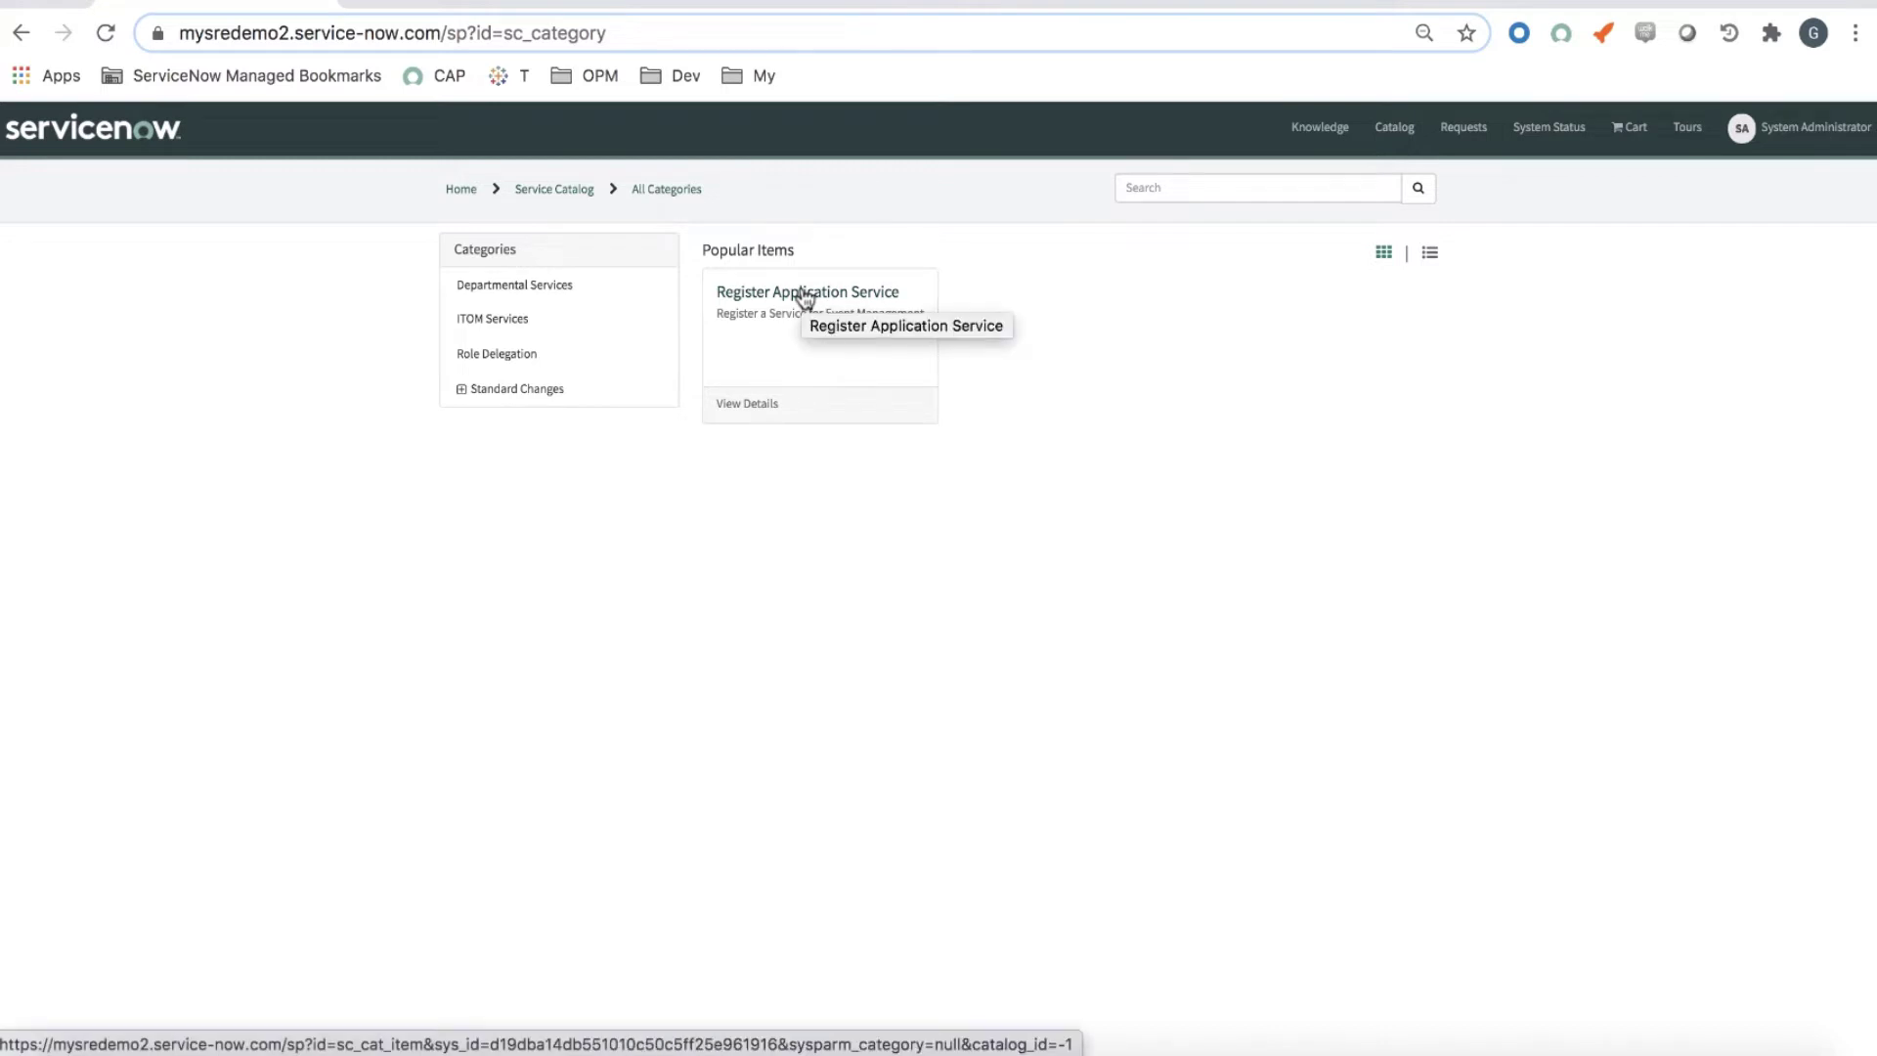
click(804, 298)
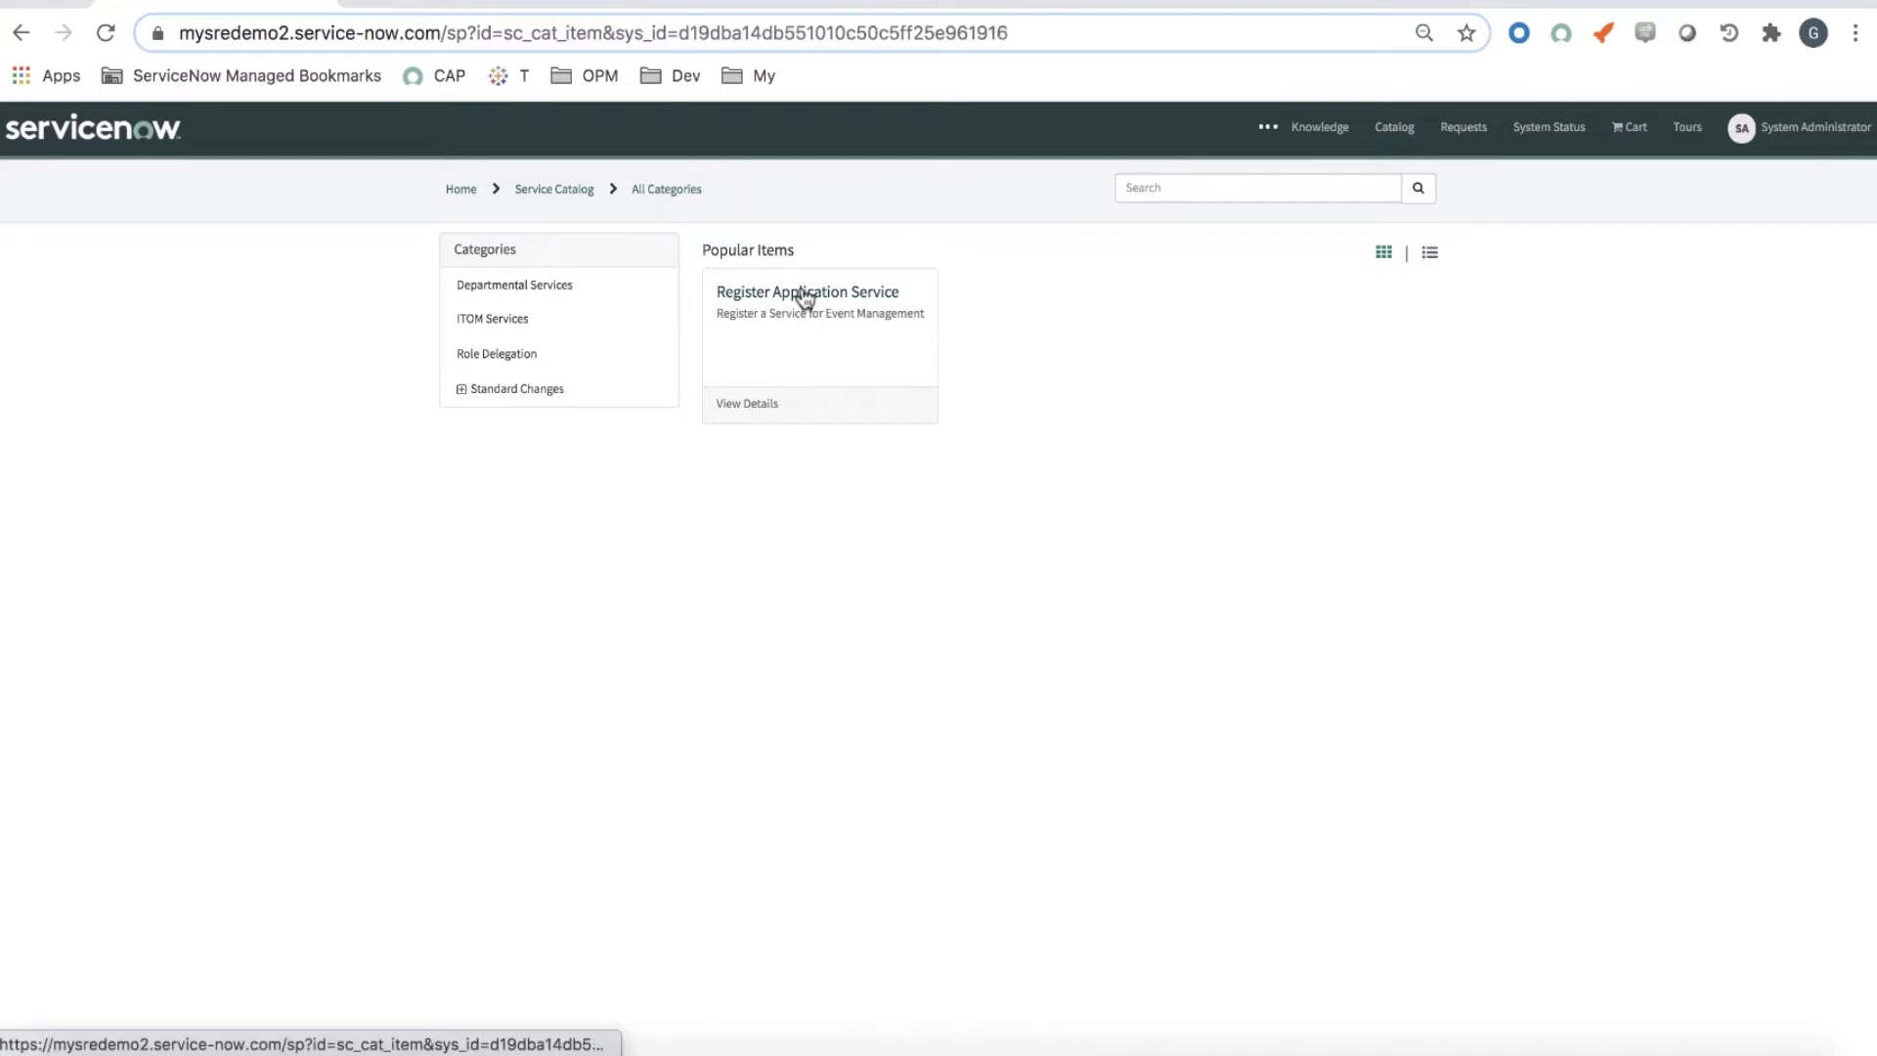
click(724, 366)
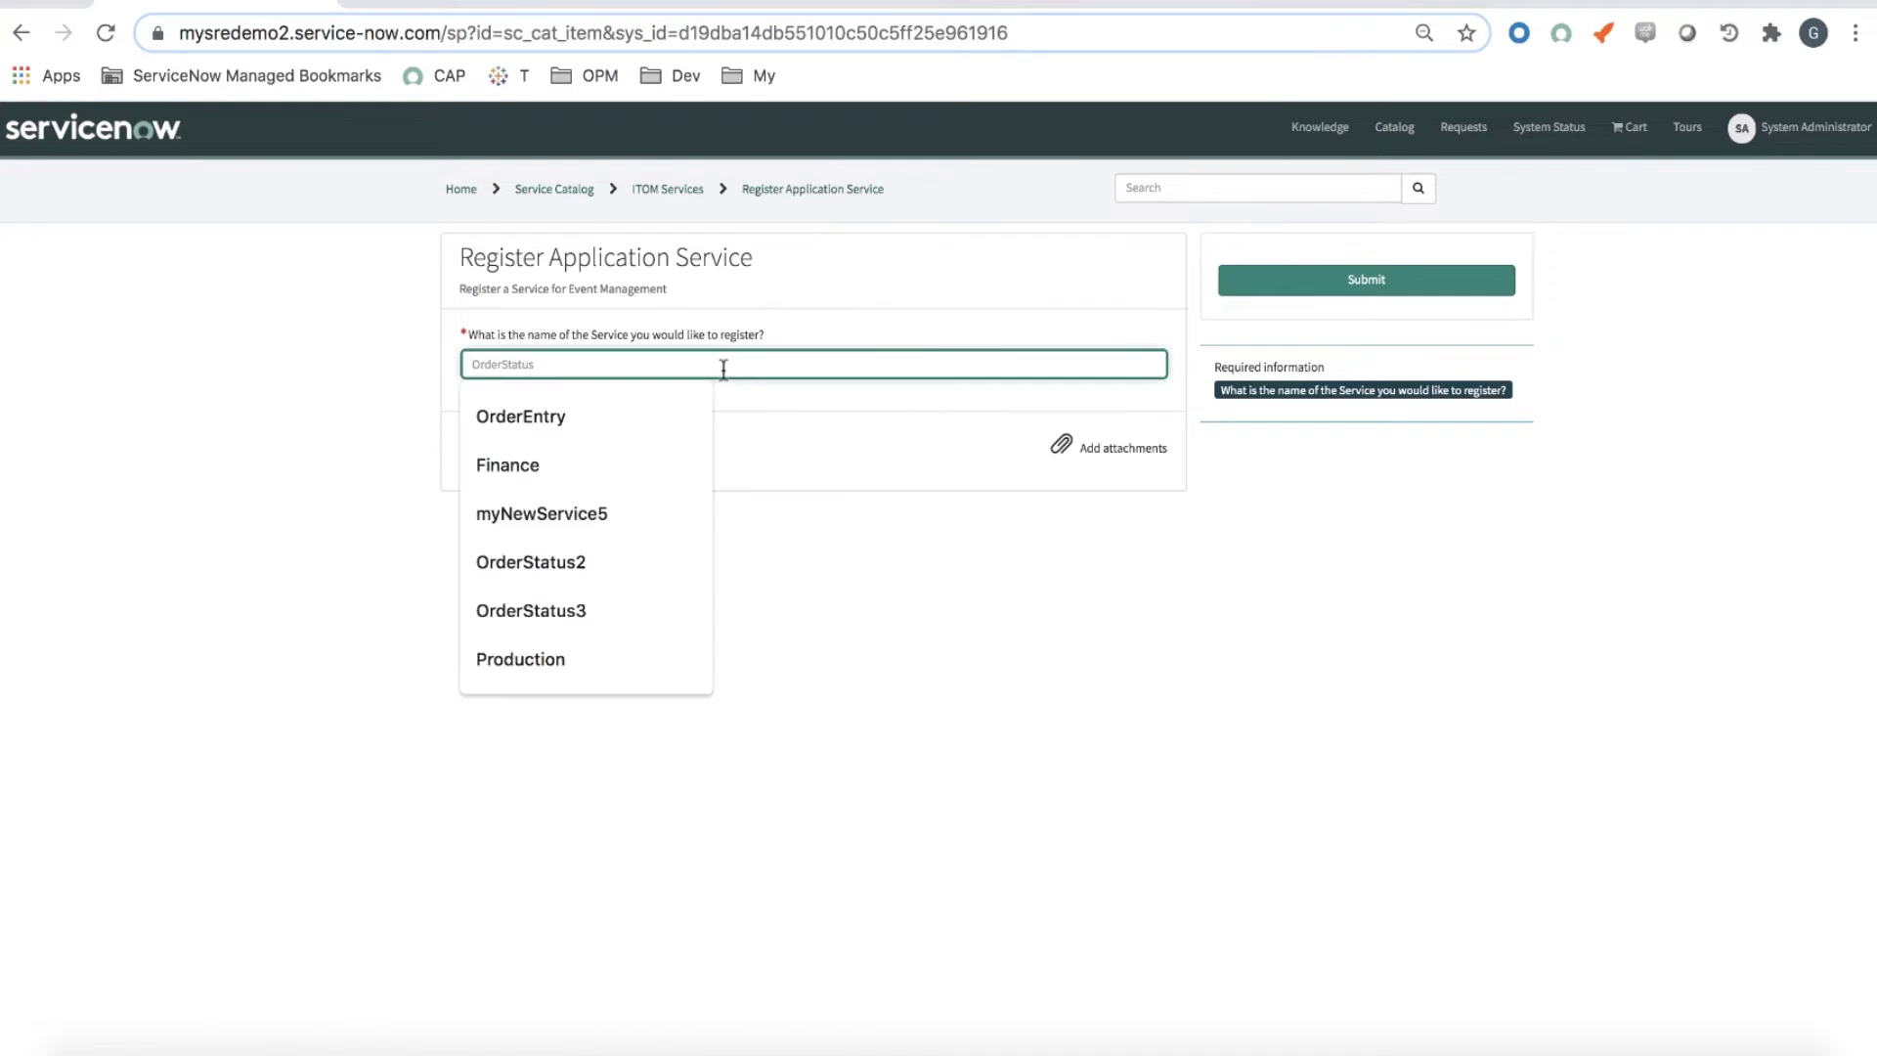
key(Up)
key(Return)
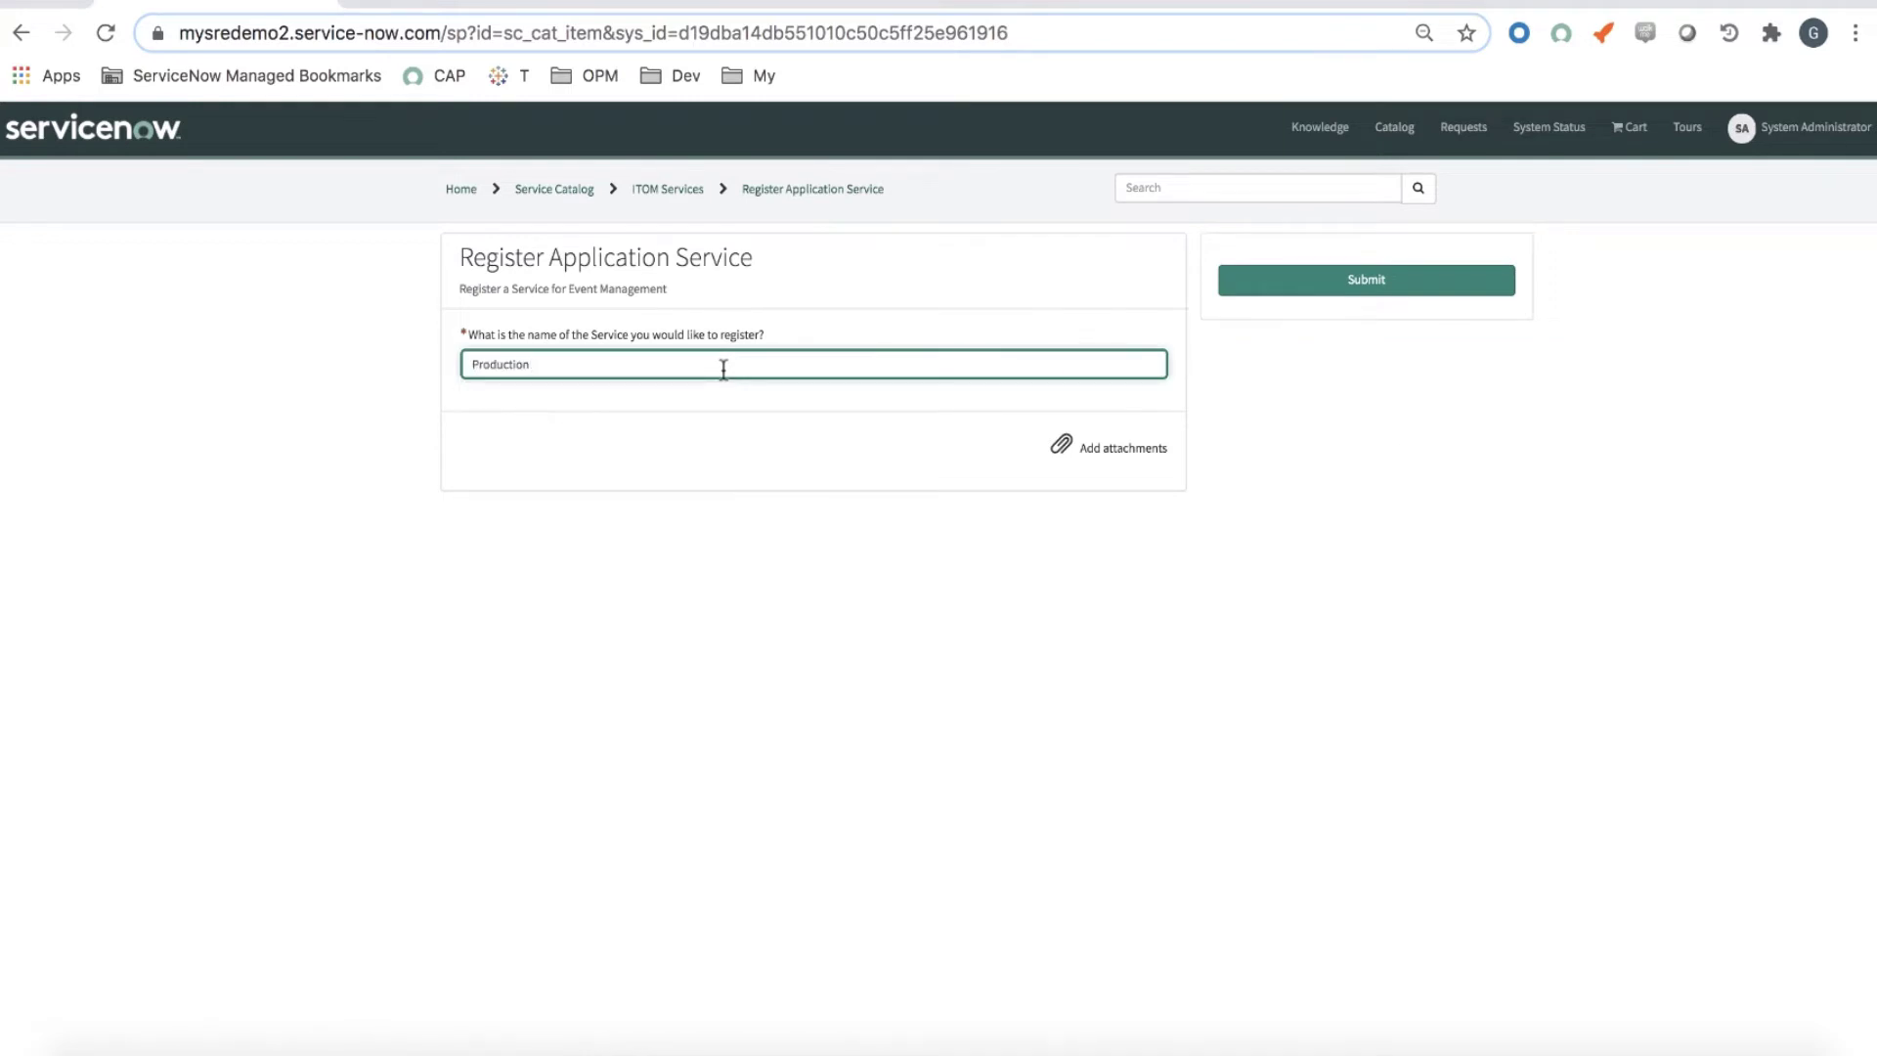
click(1353, 279)
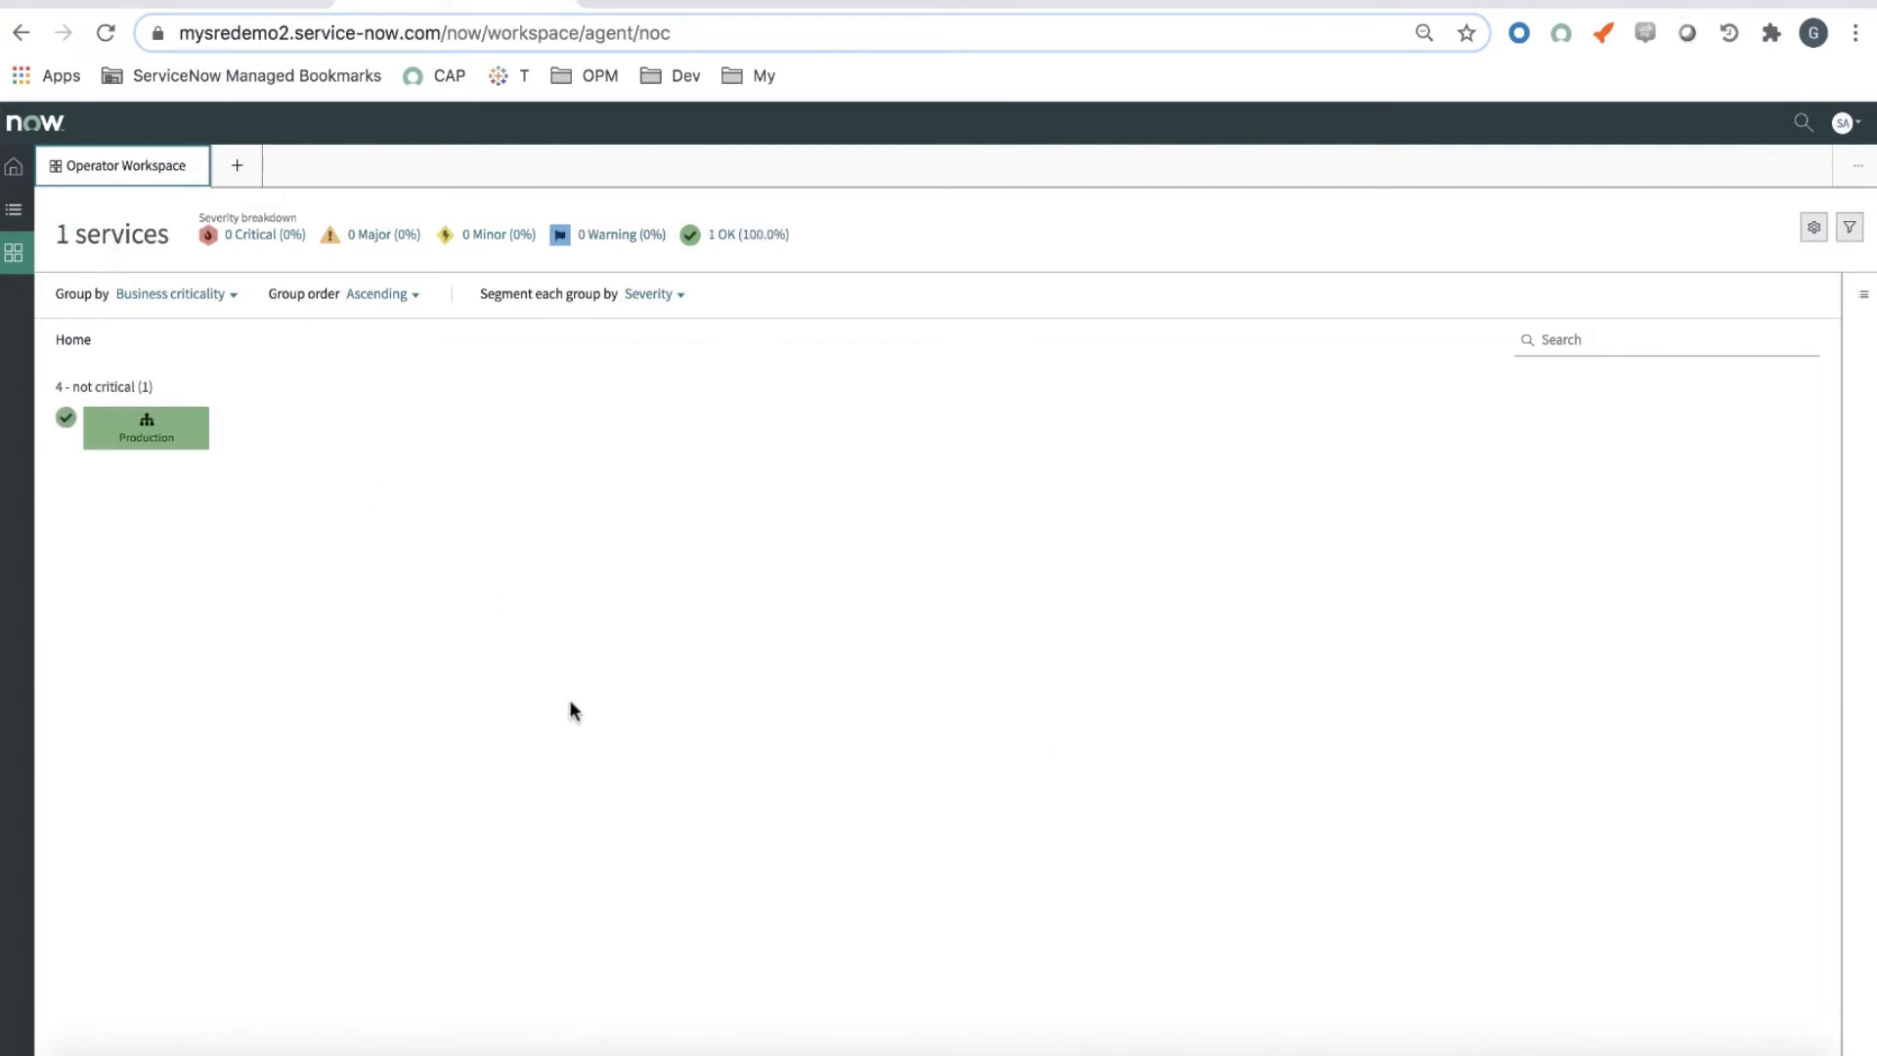
Open the Production service's details from its Operator Workspace tile
click(185, 436)
click(309, 500)
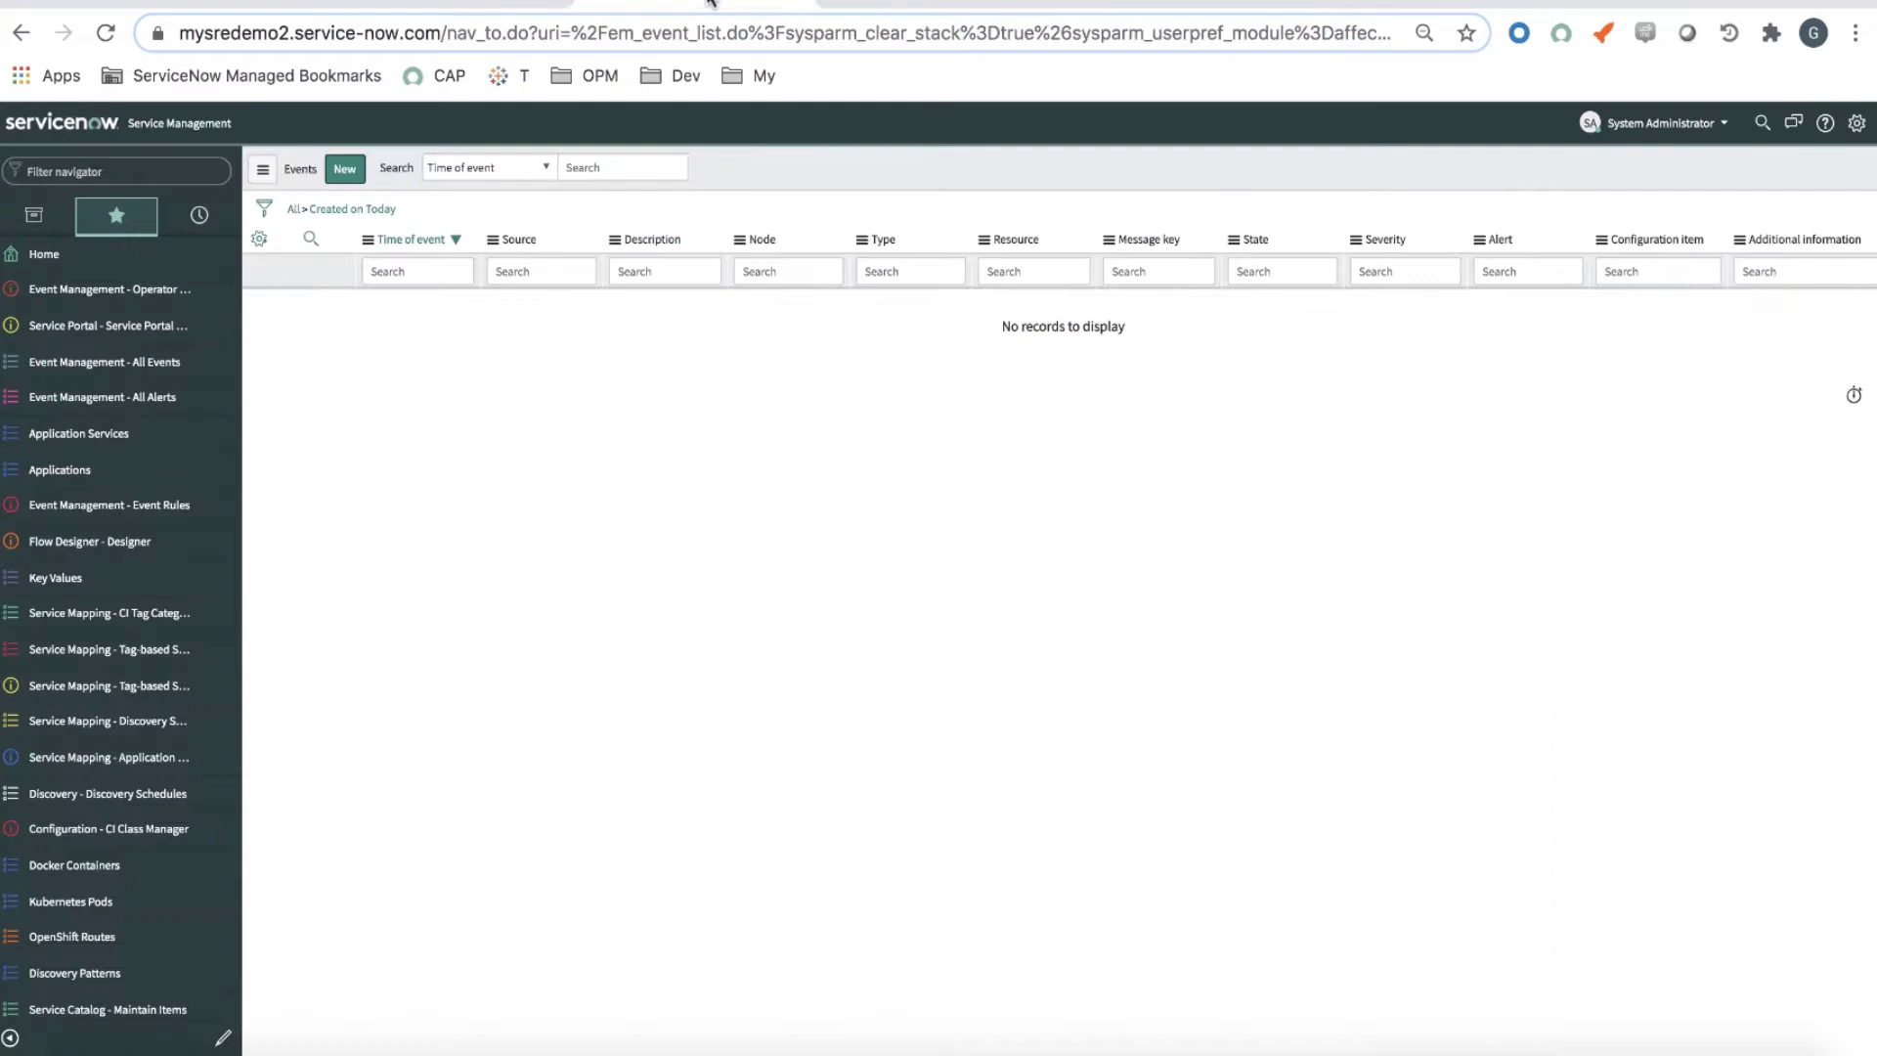
Start a new event with source Nagios, severity Minor and a blank time of event
click(344, 169)
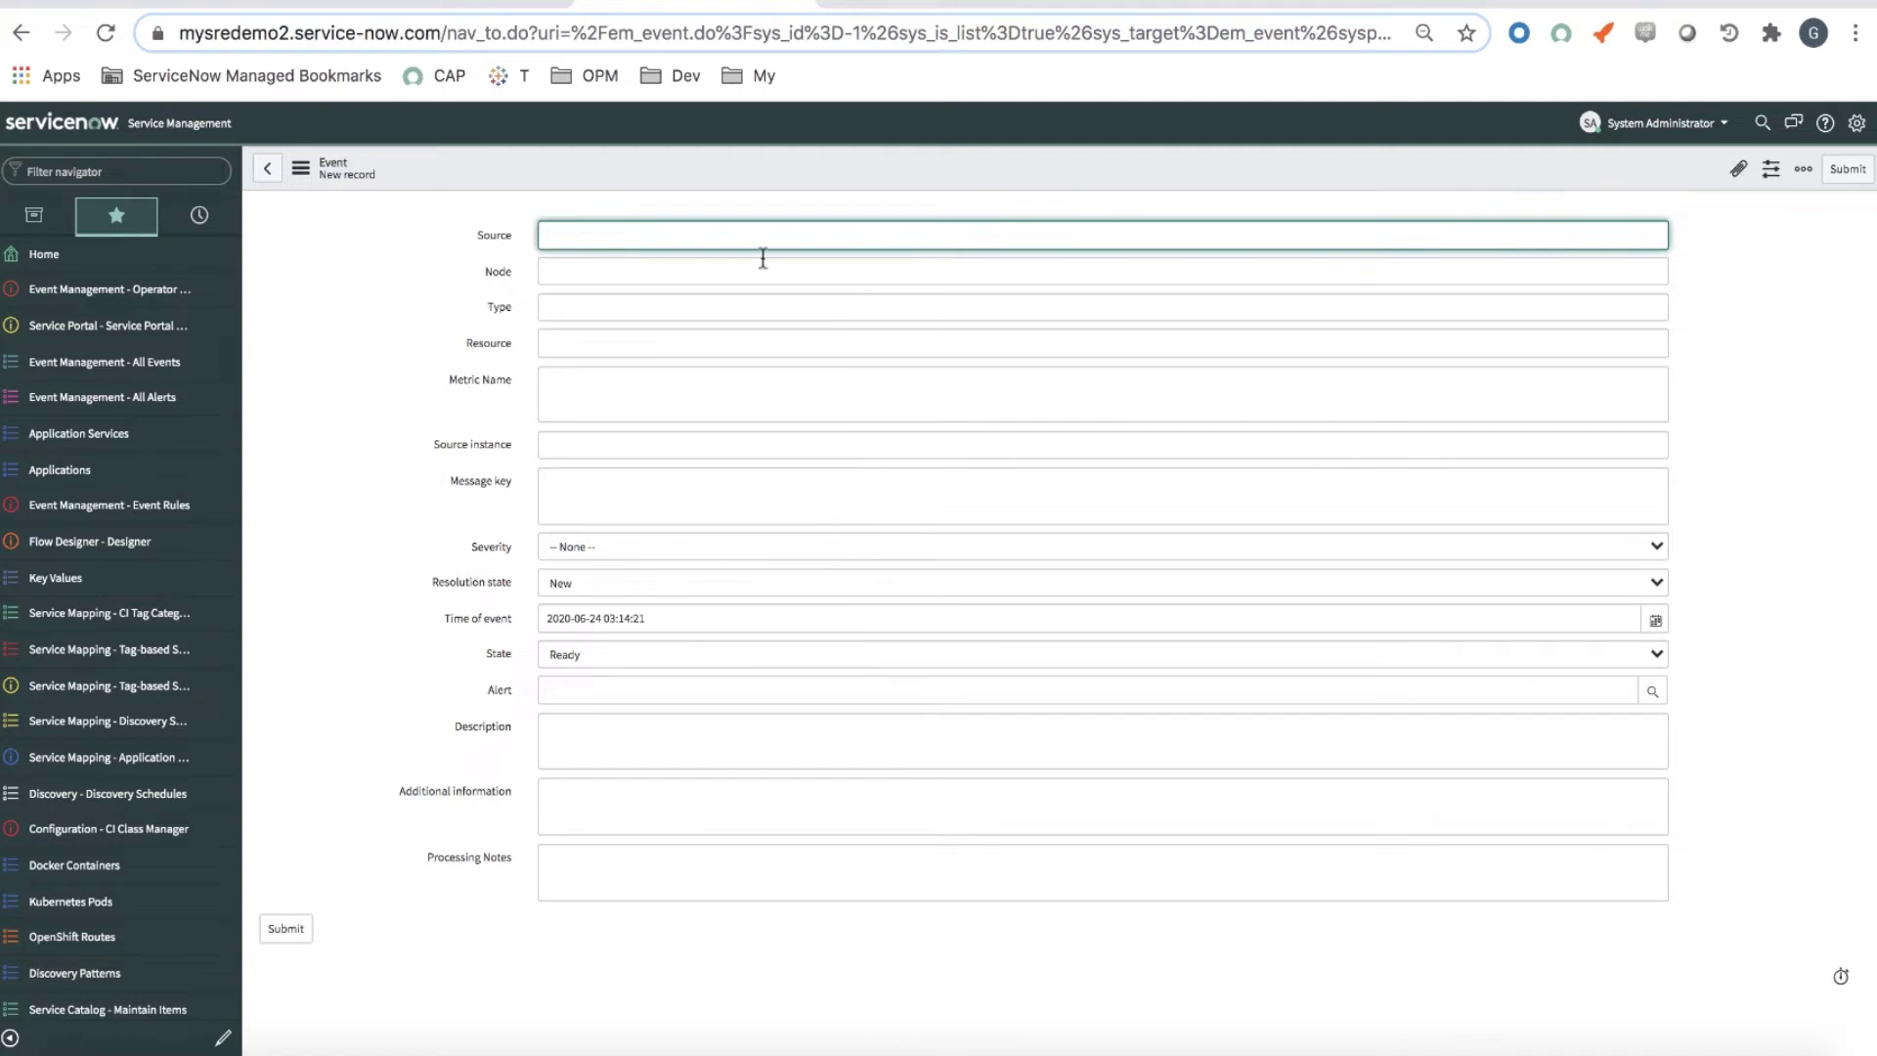
text(Nagios)
click(655, 554)
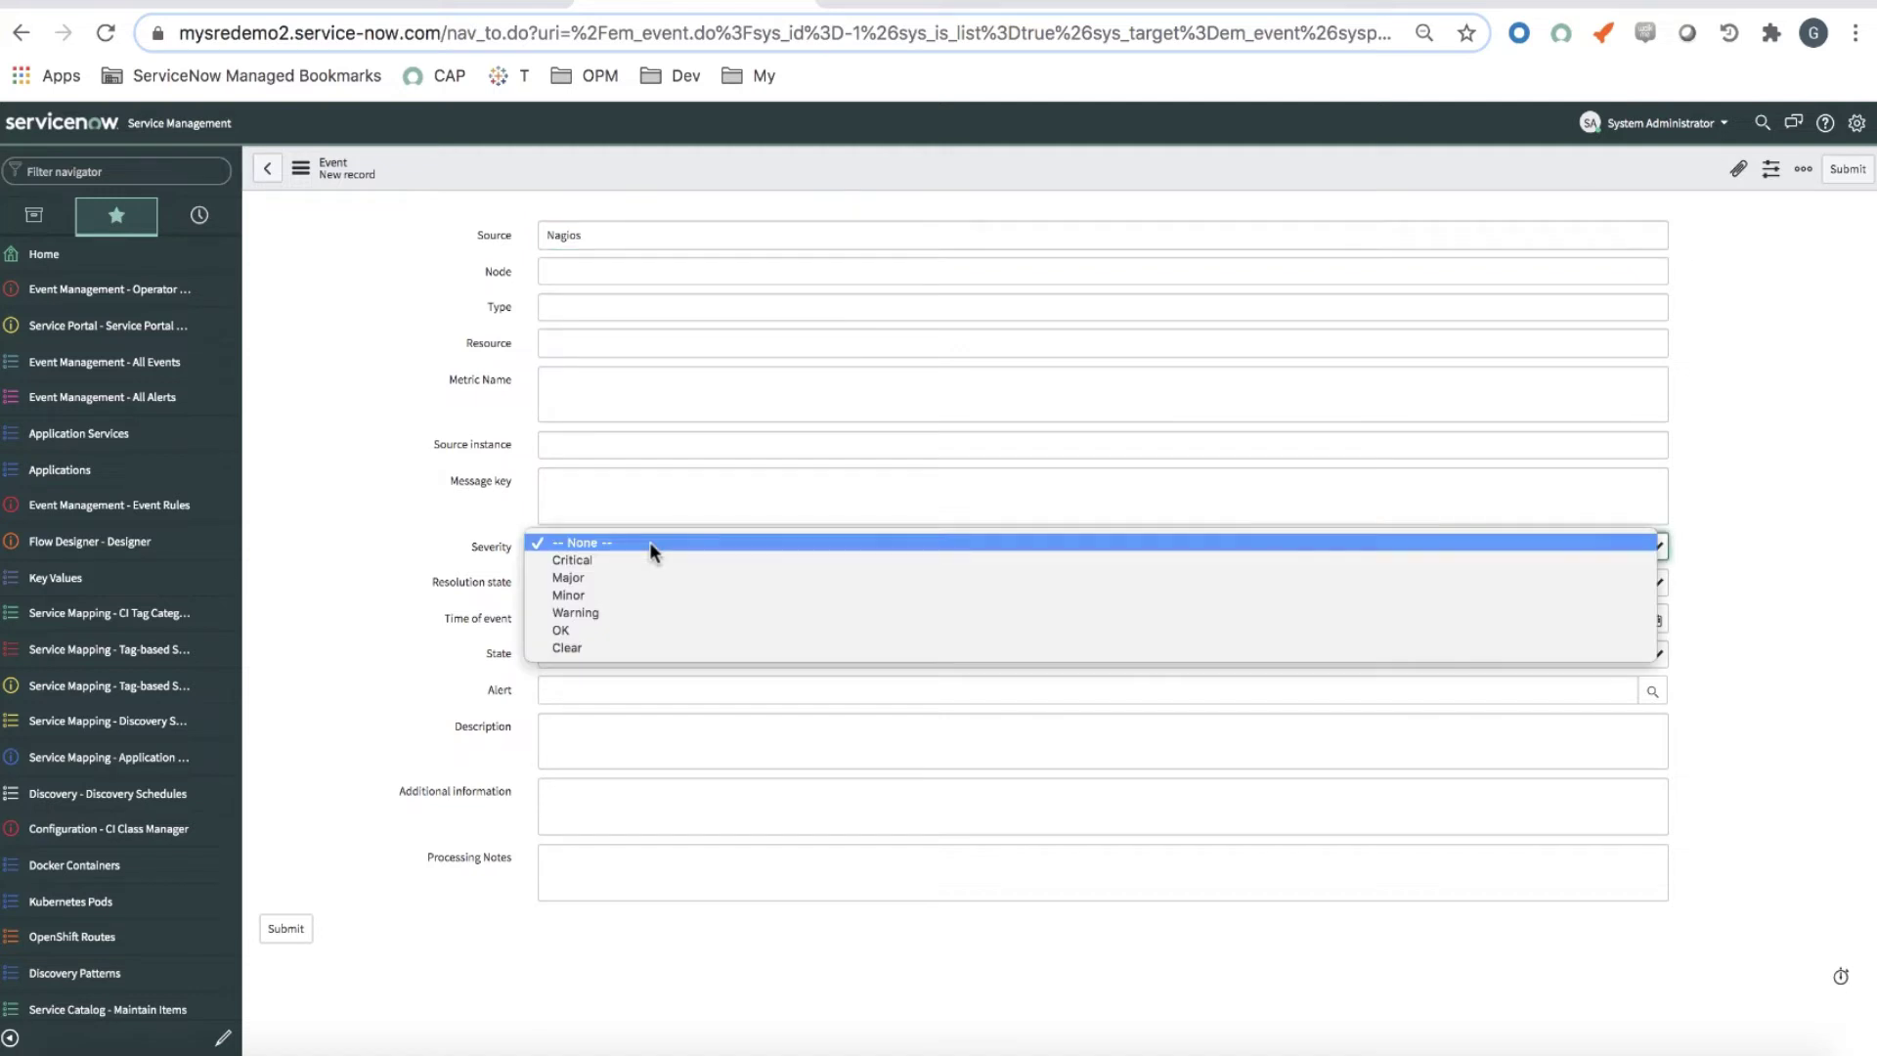
click(632, 588)
drag(679, 618, 545, 618)
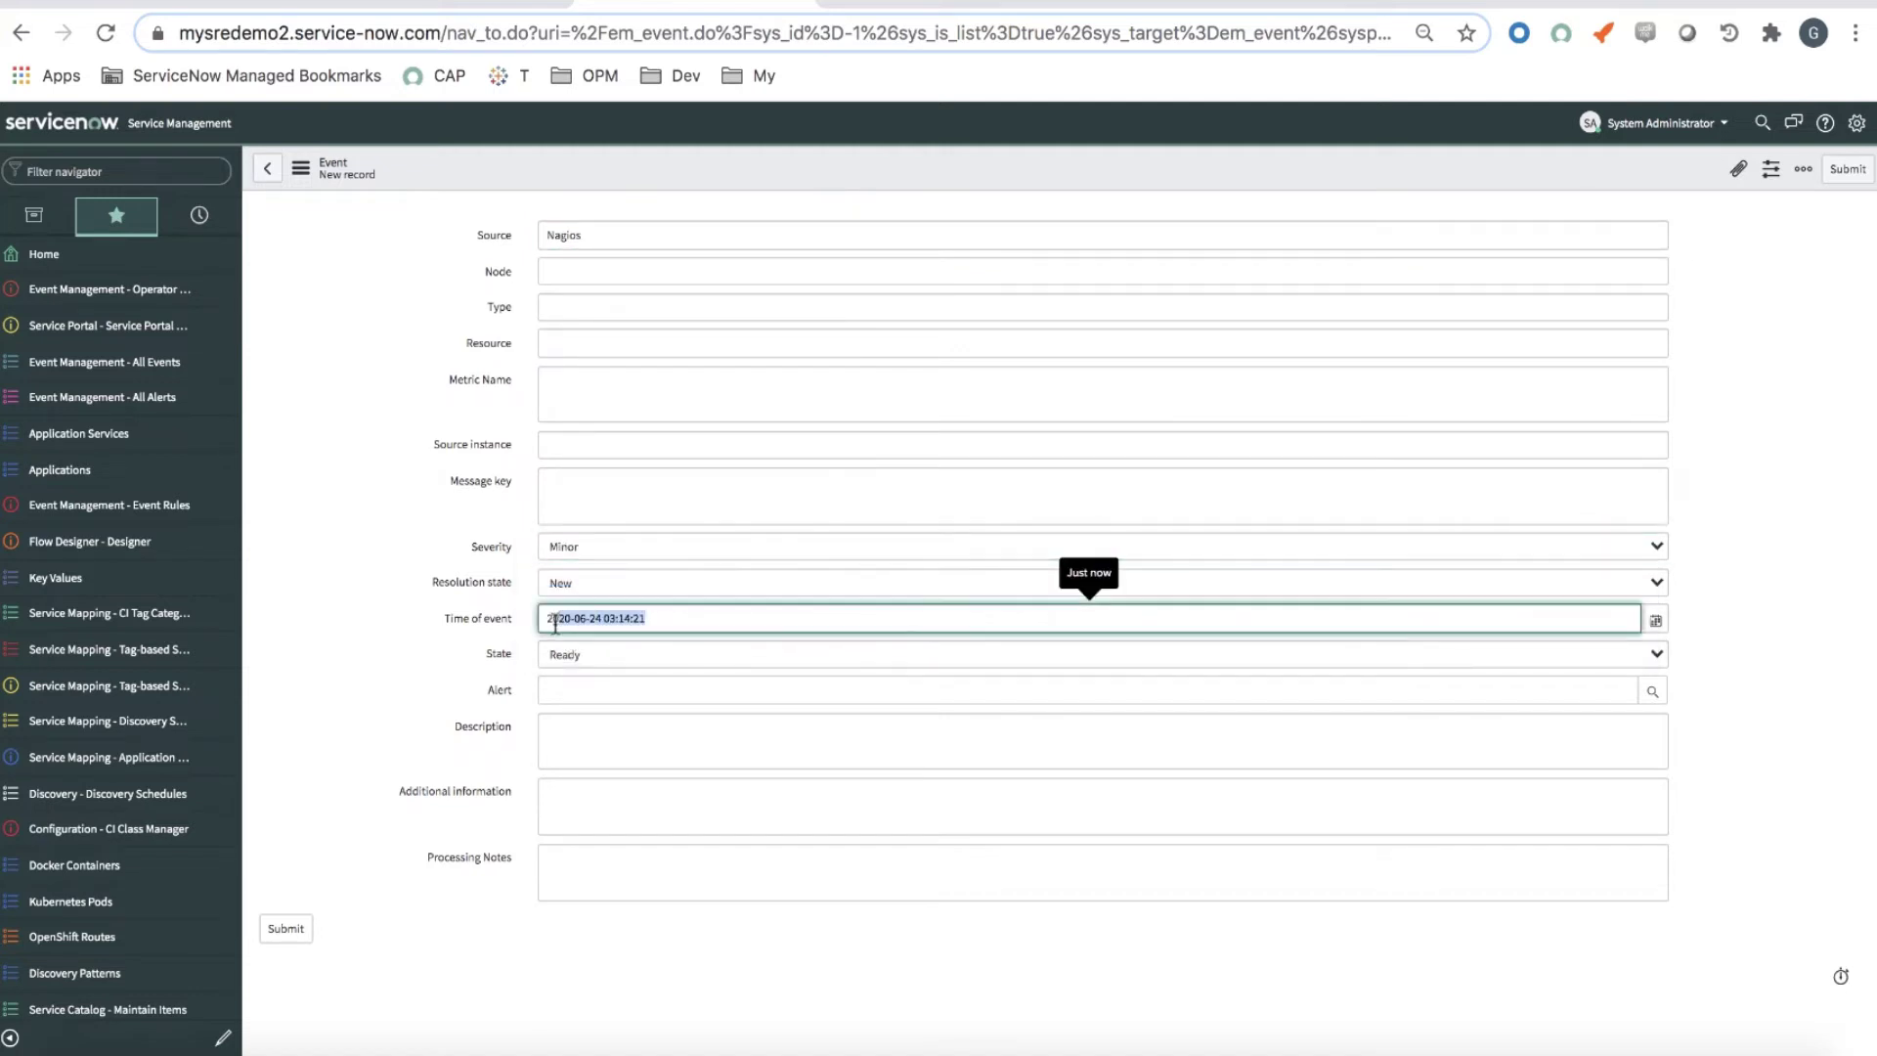
key(BackSpace)
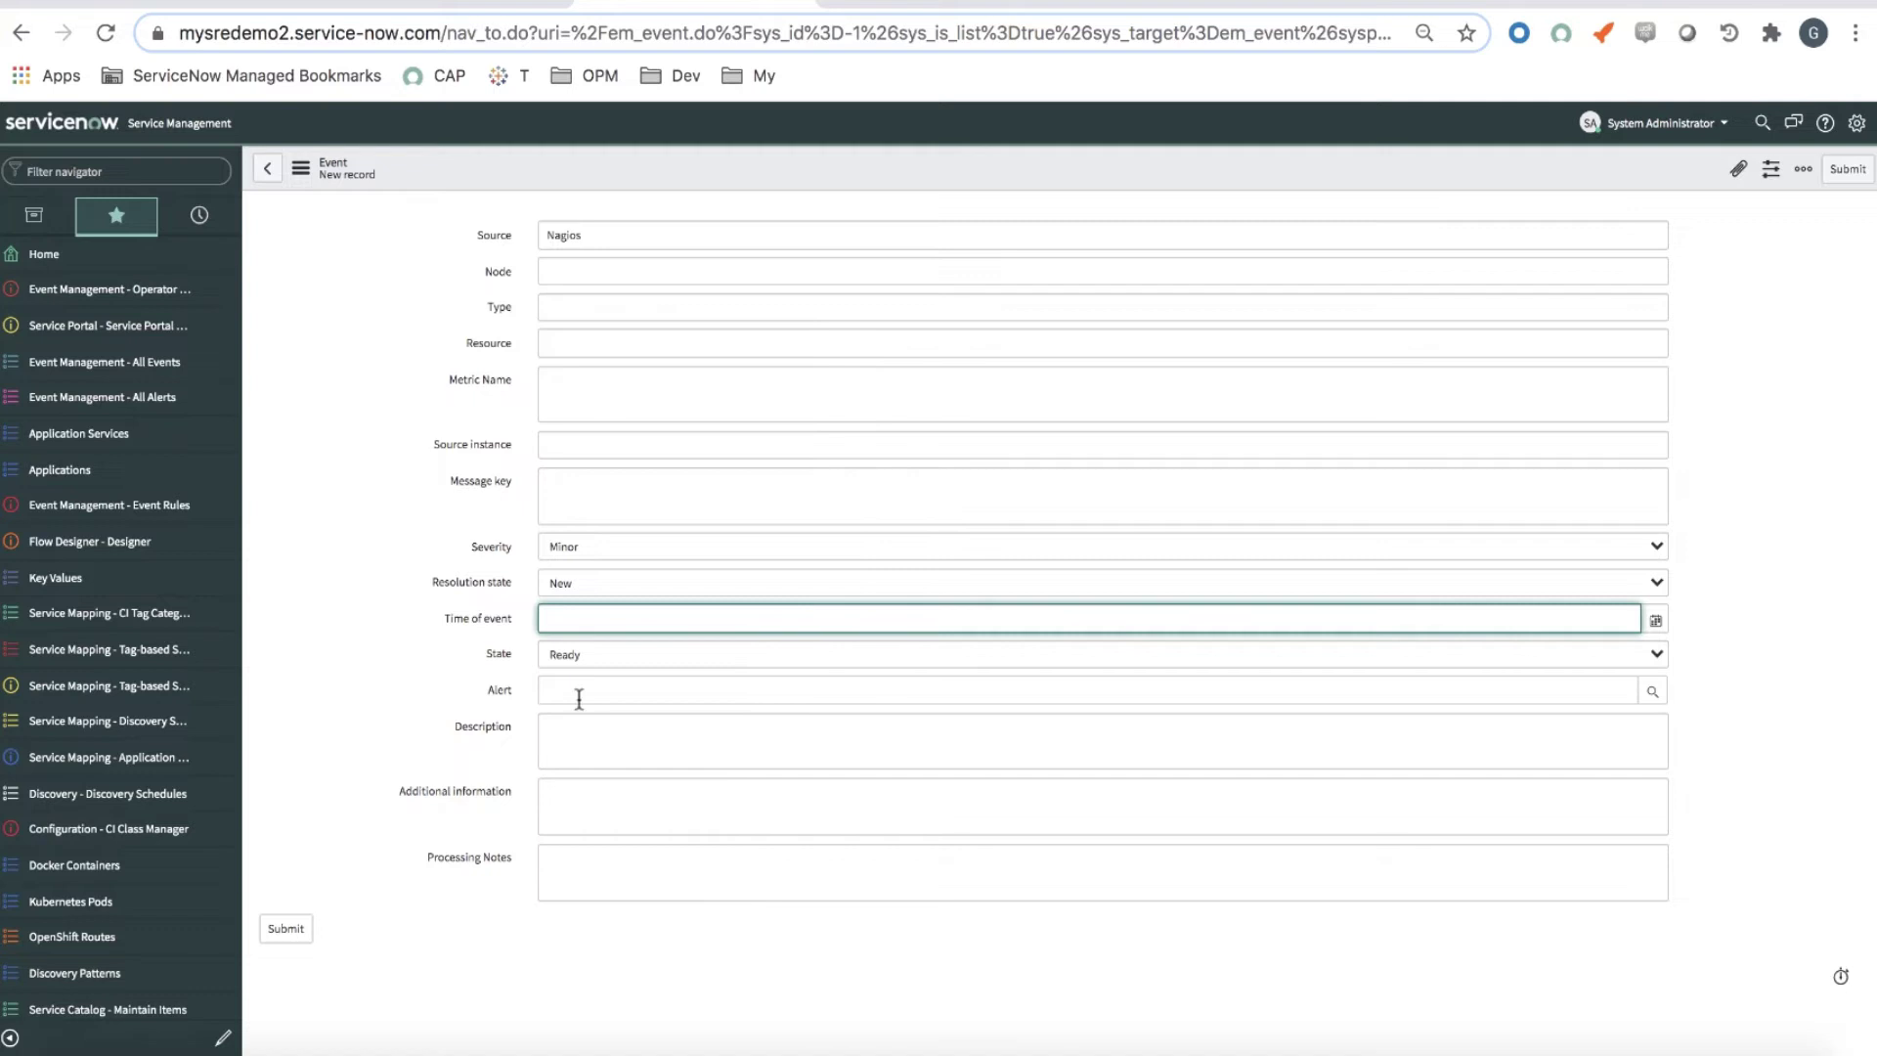
Set description 'Minor event from Nagios' and additional information {'service':'Production'}
click(581, 731)
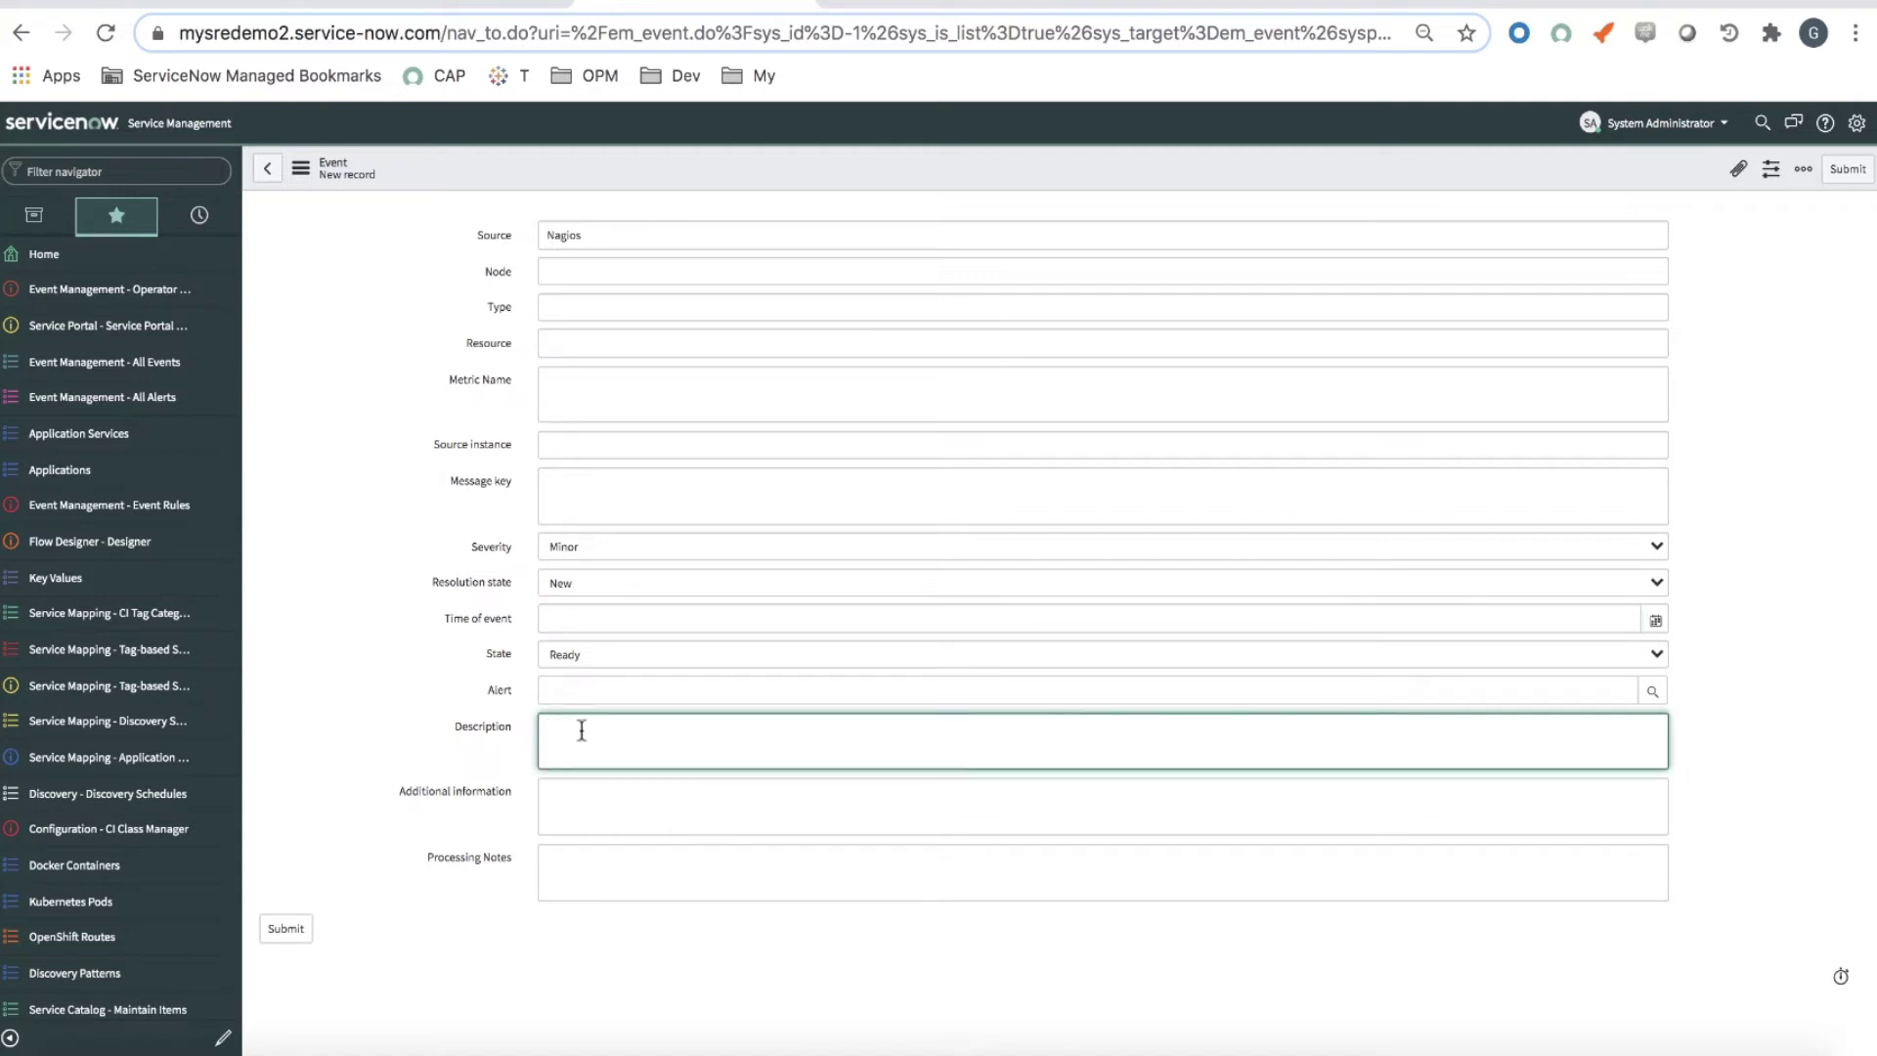
text(Minor evetnt from Nagios)
click(585, 798)
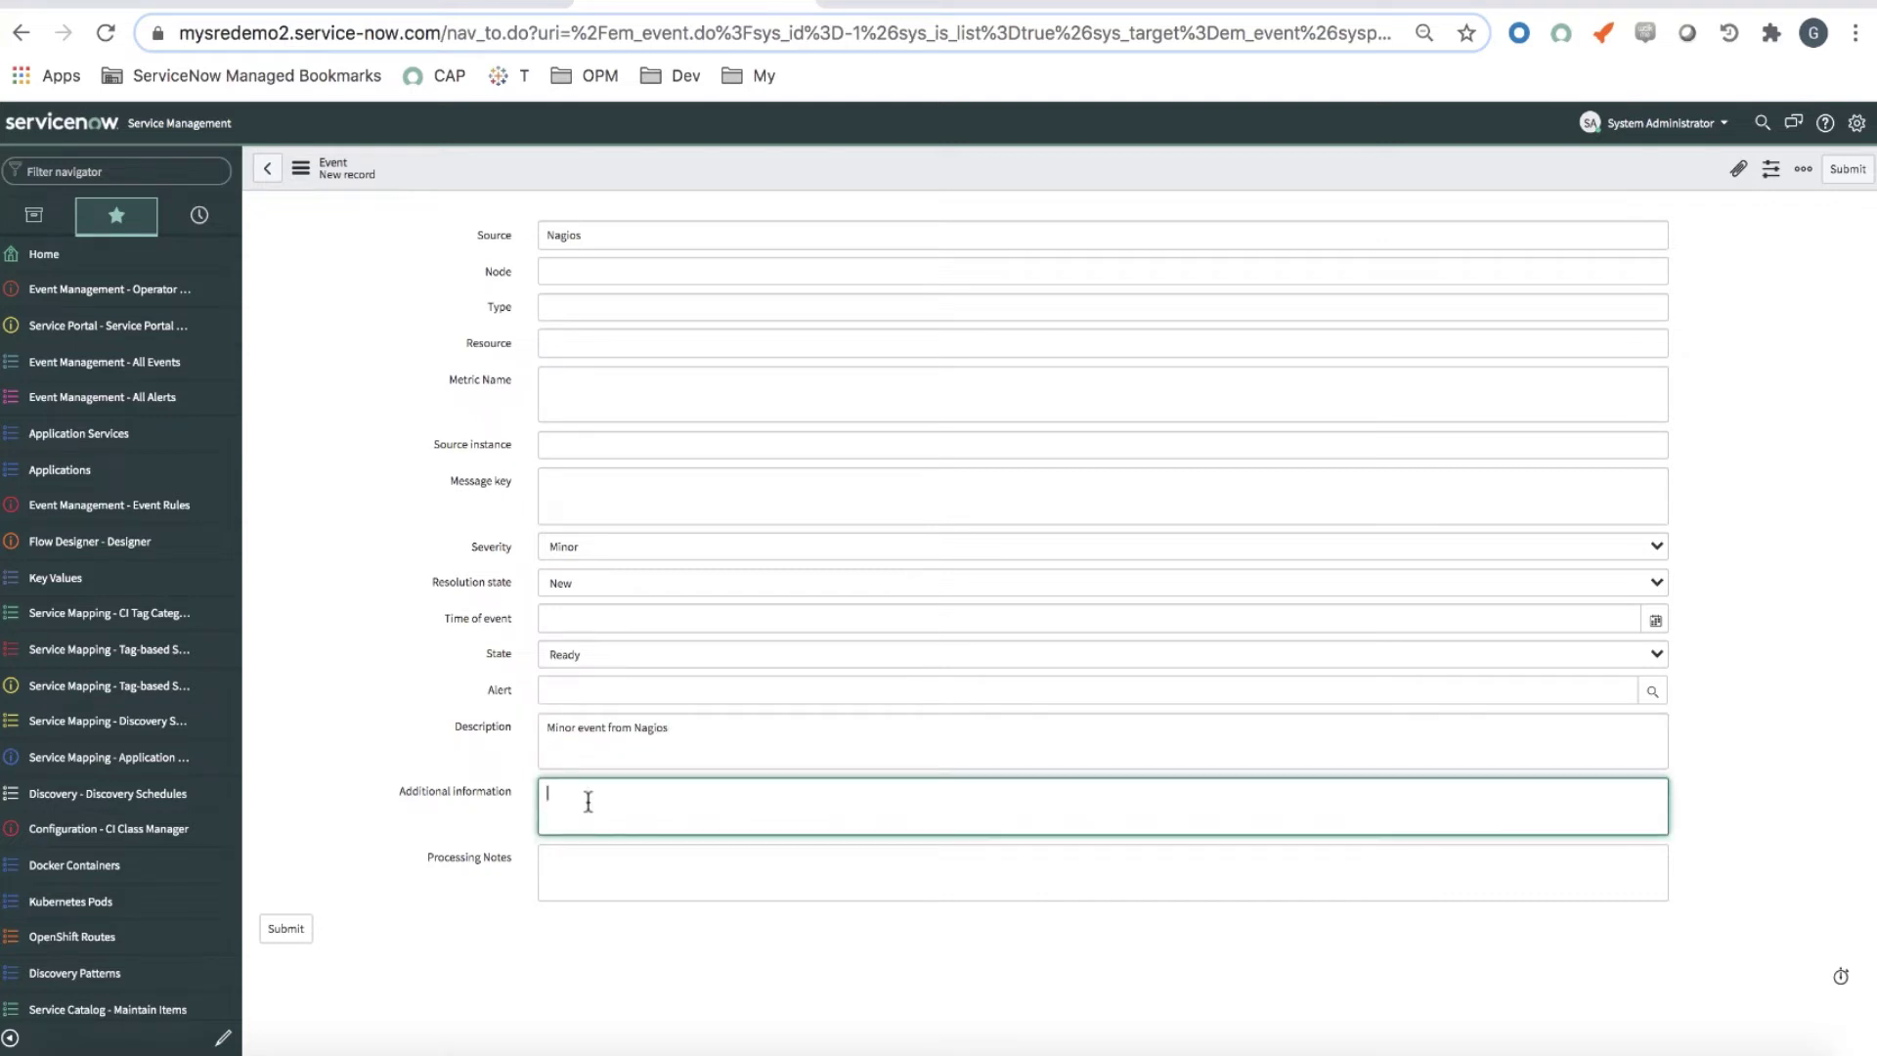
text({'service':'Production)
text(})
Save and reload the Nagios event, then check its Production binding and applied event rule
right_click(666, 167)
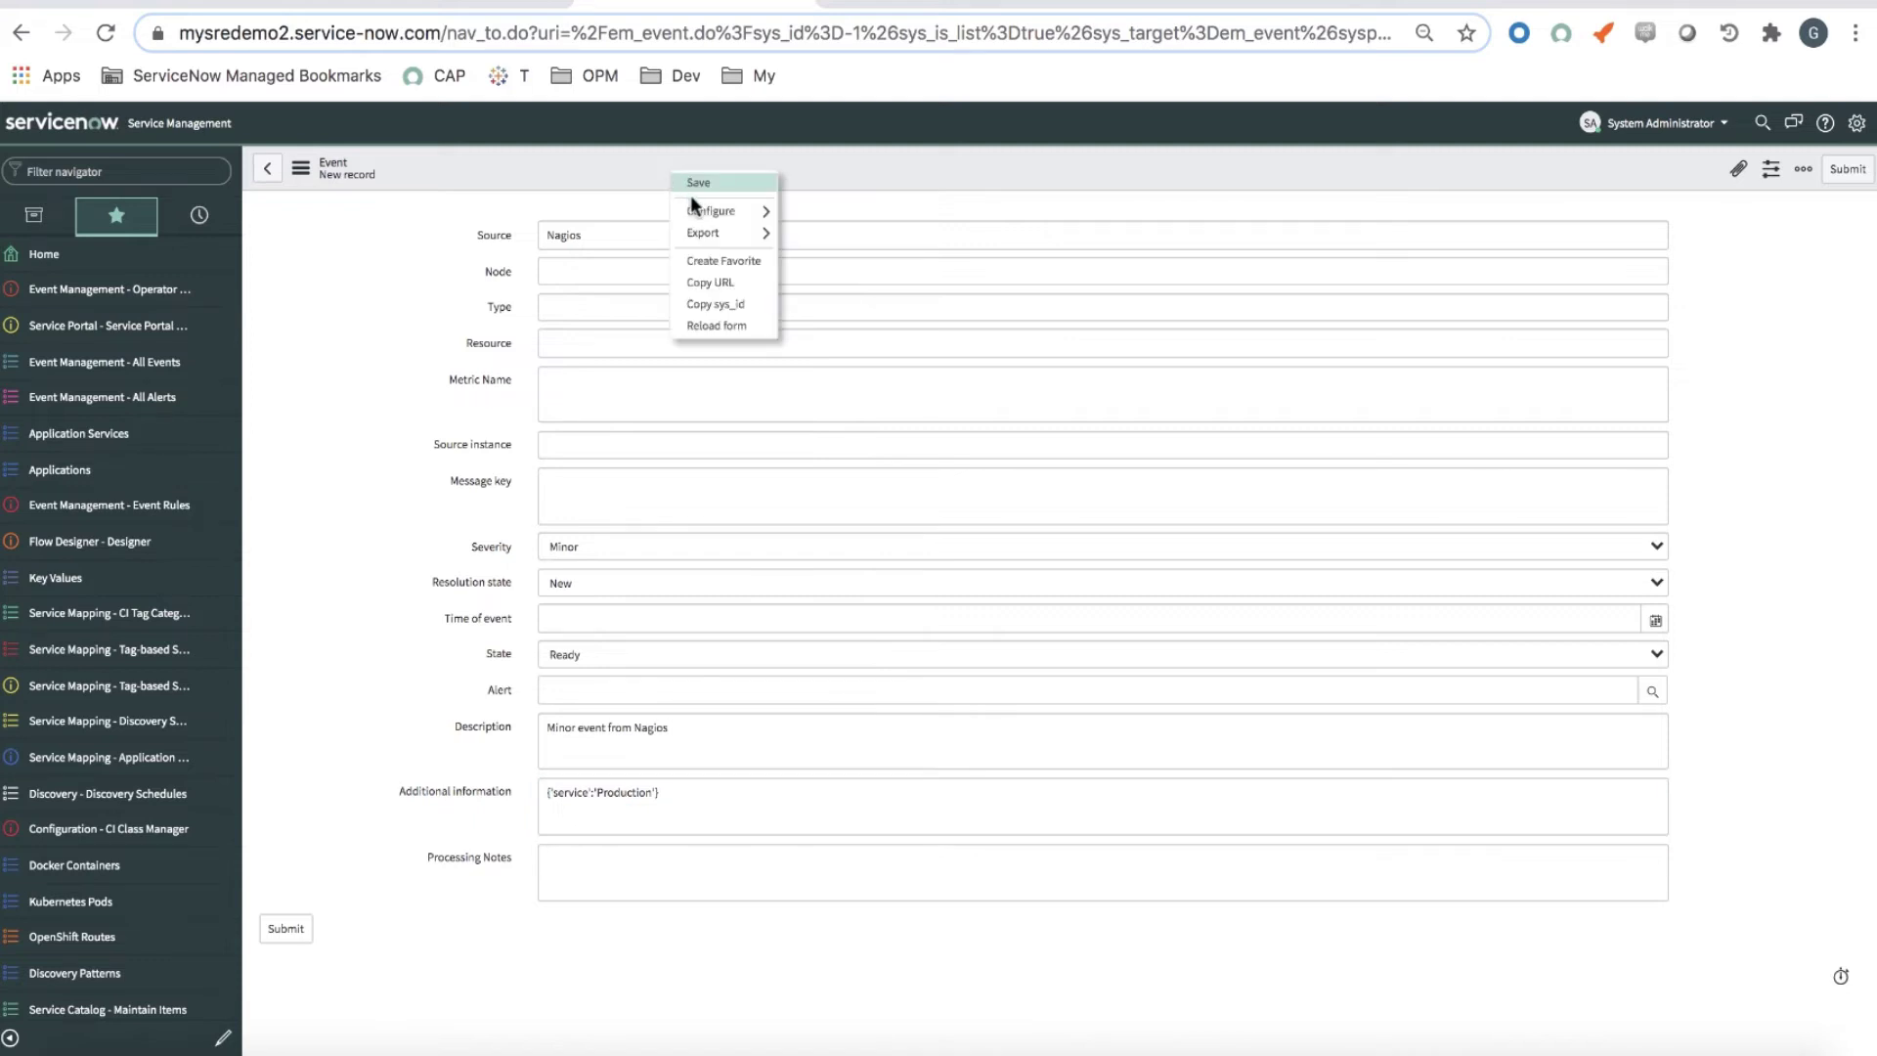
click(700, 183)
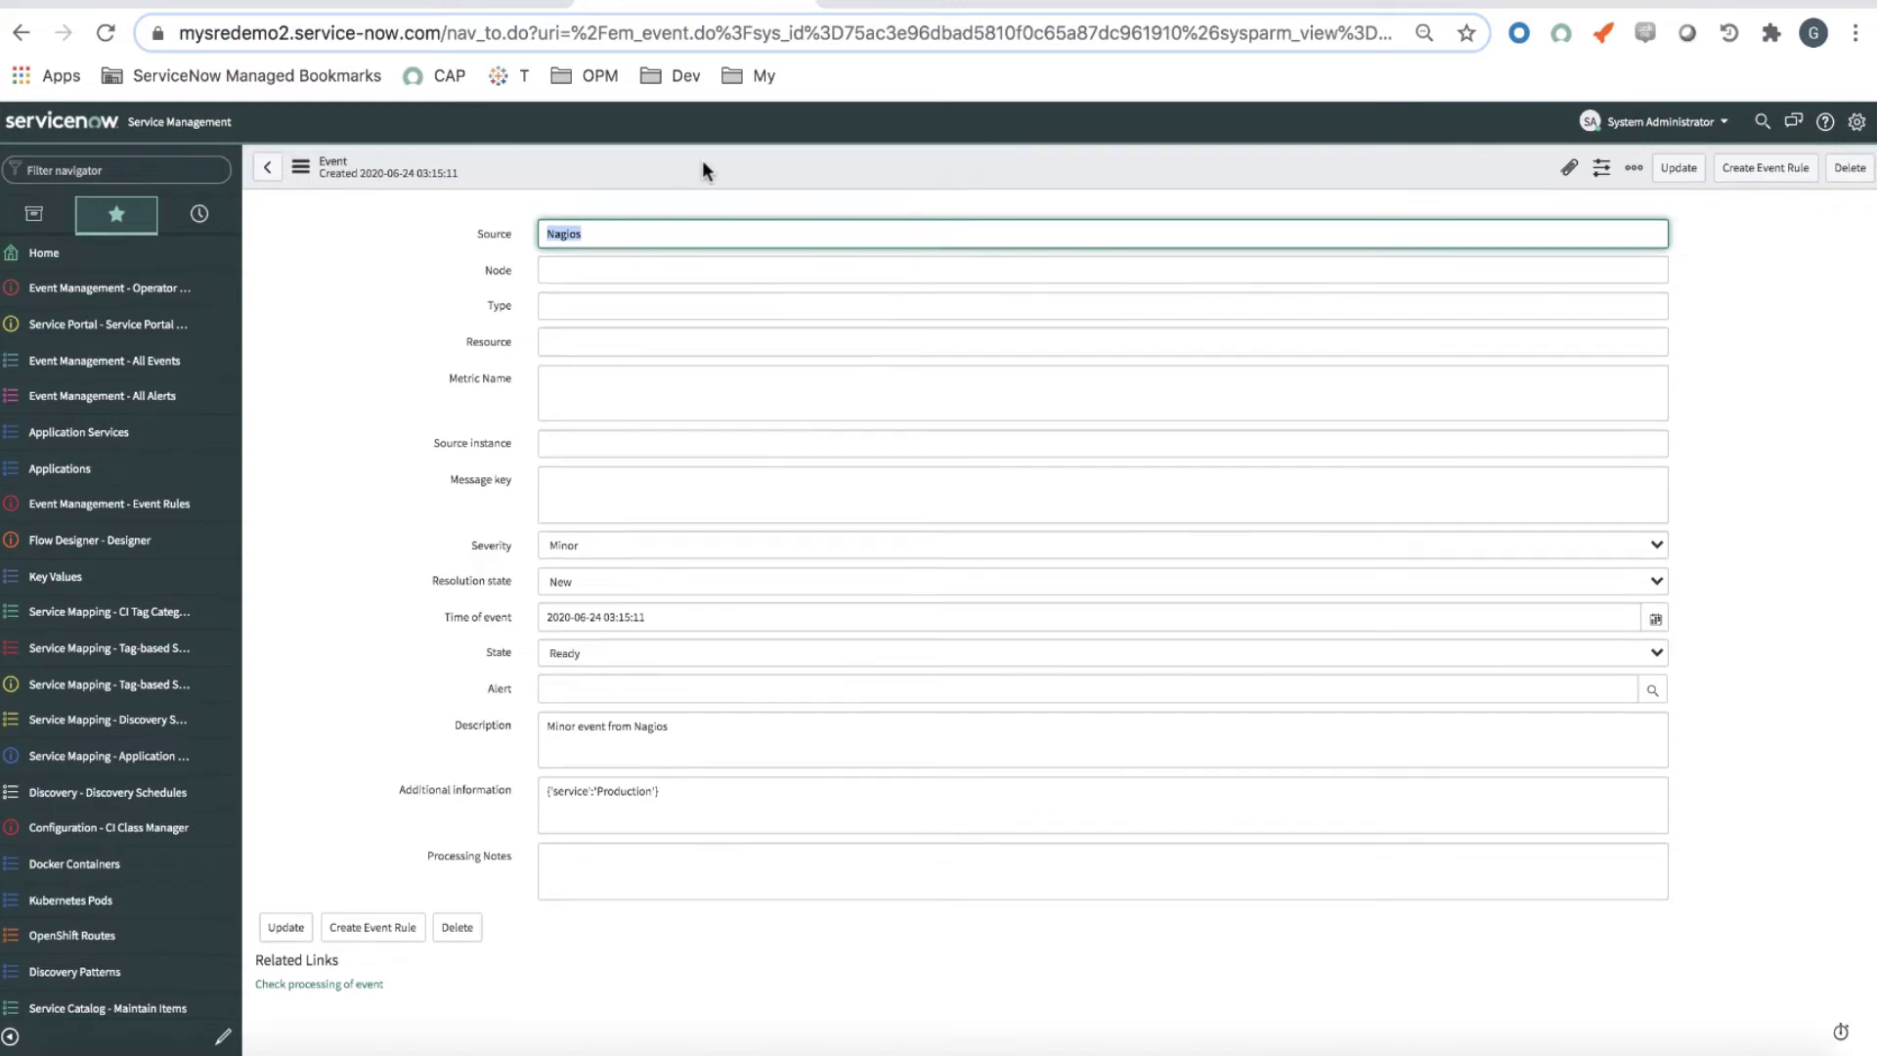
right_click(702, 160)
click(759, 428)
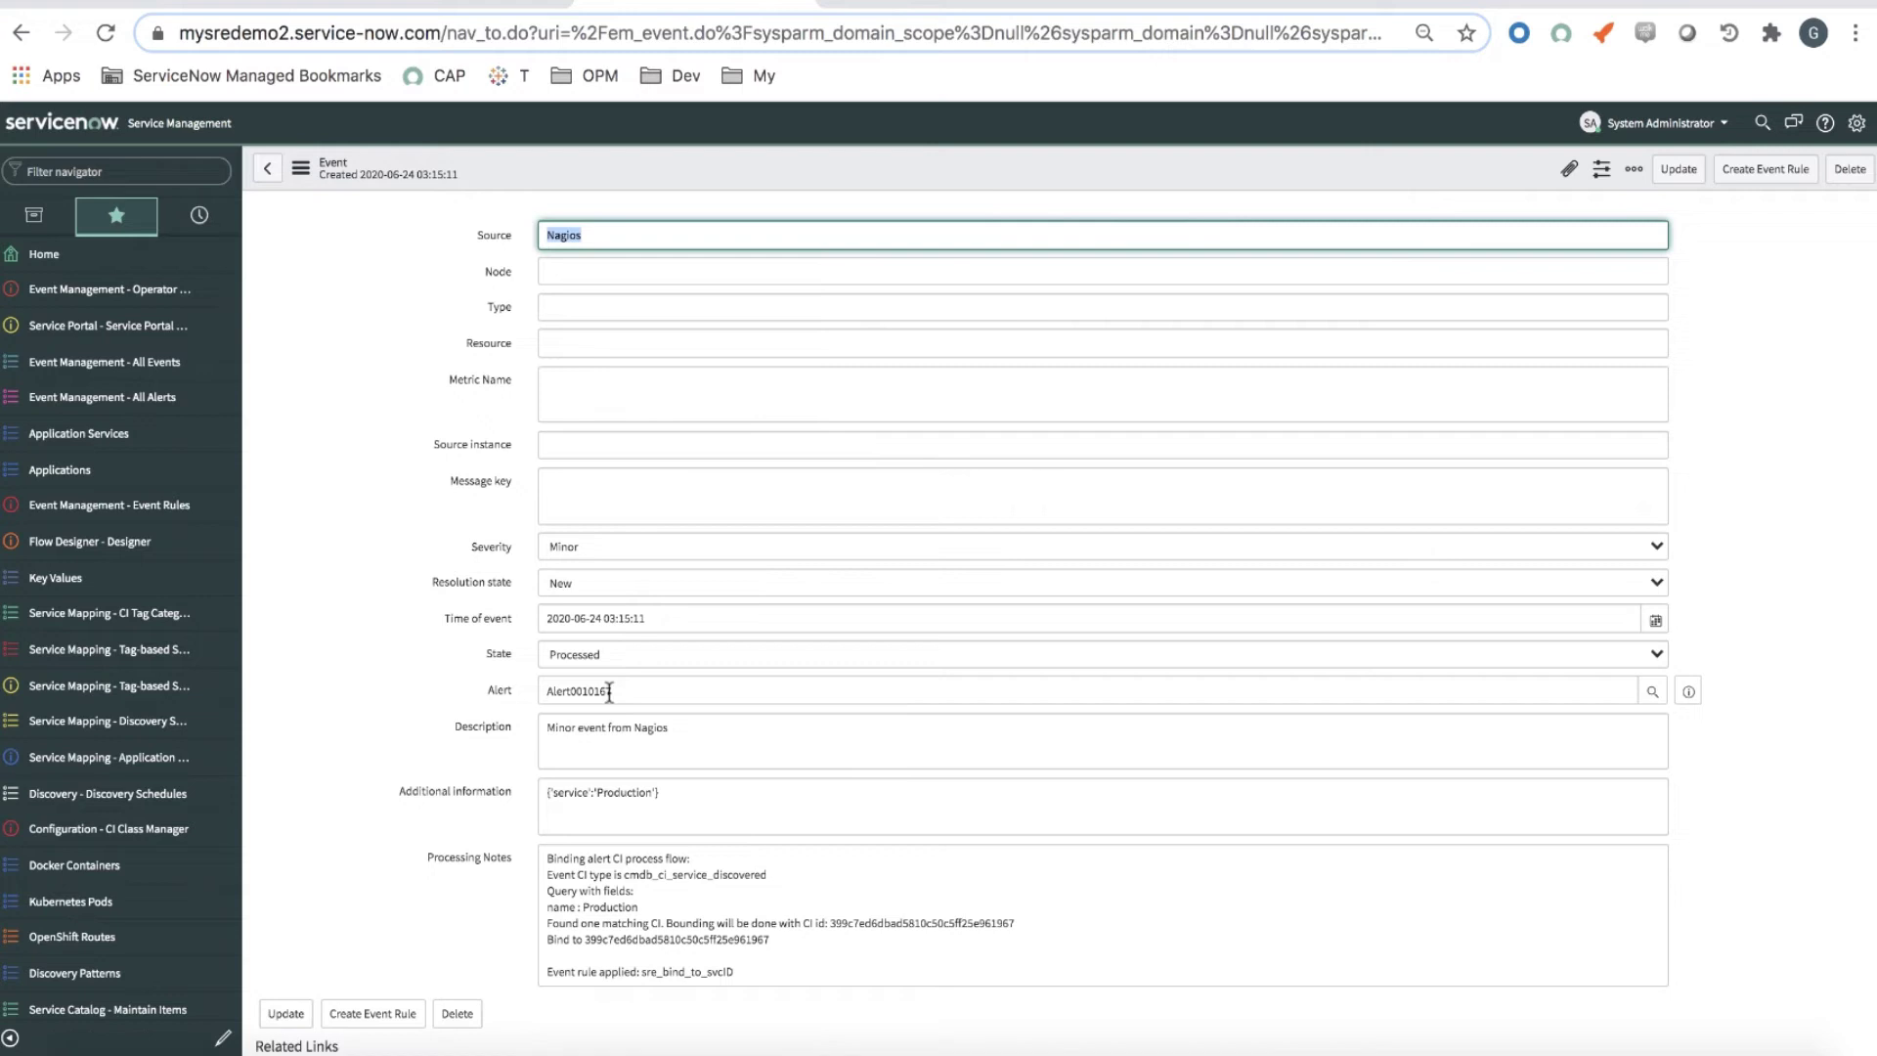
double_click(607, 907)
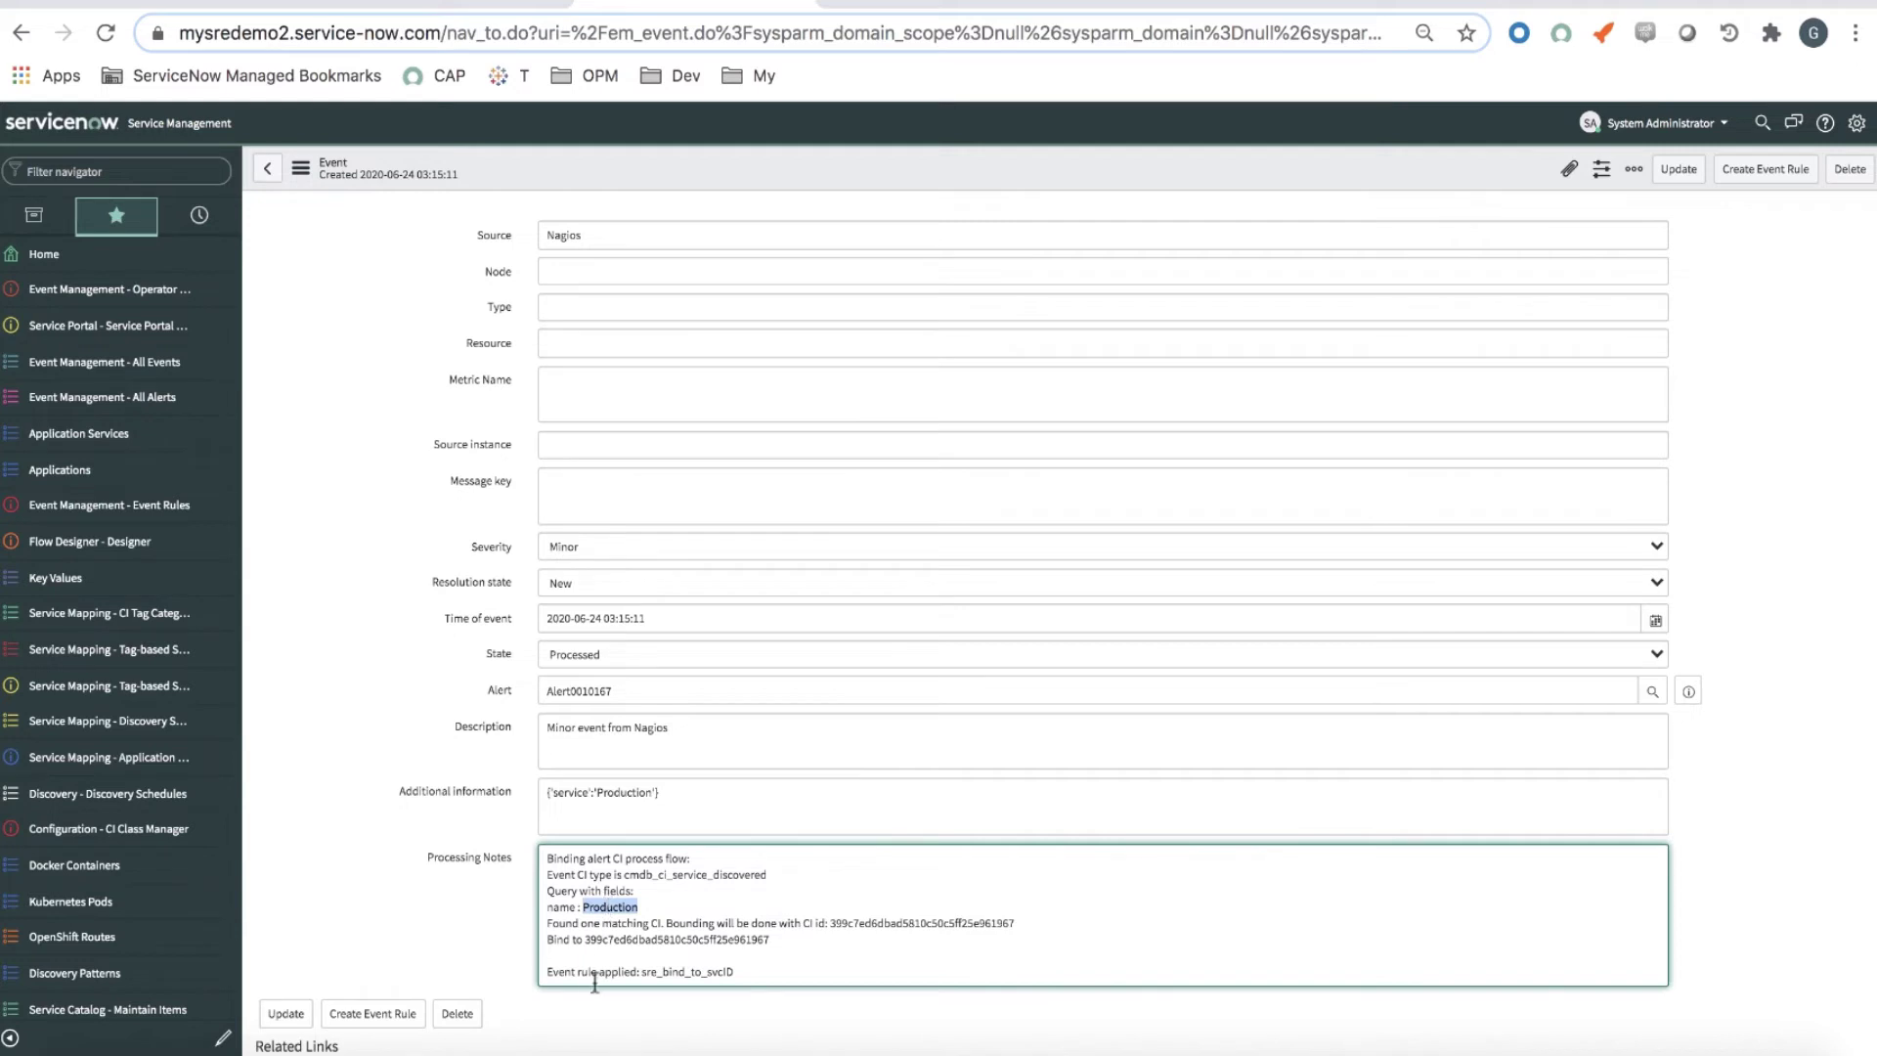
drag(574, 972, 727, 973)
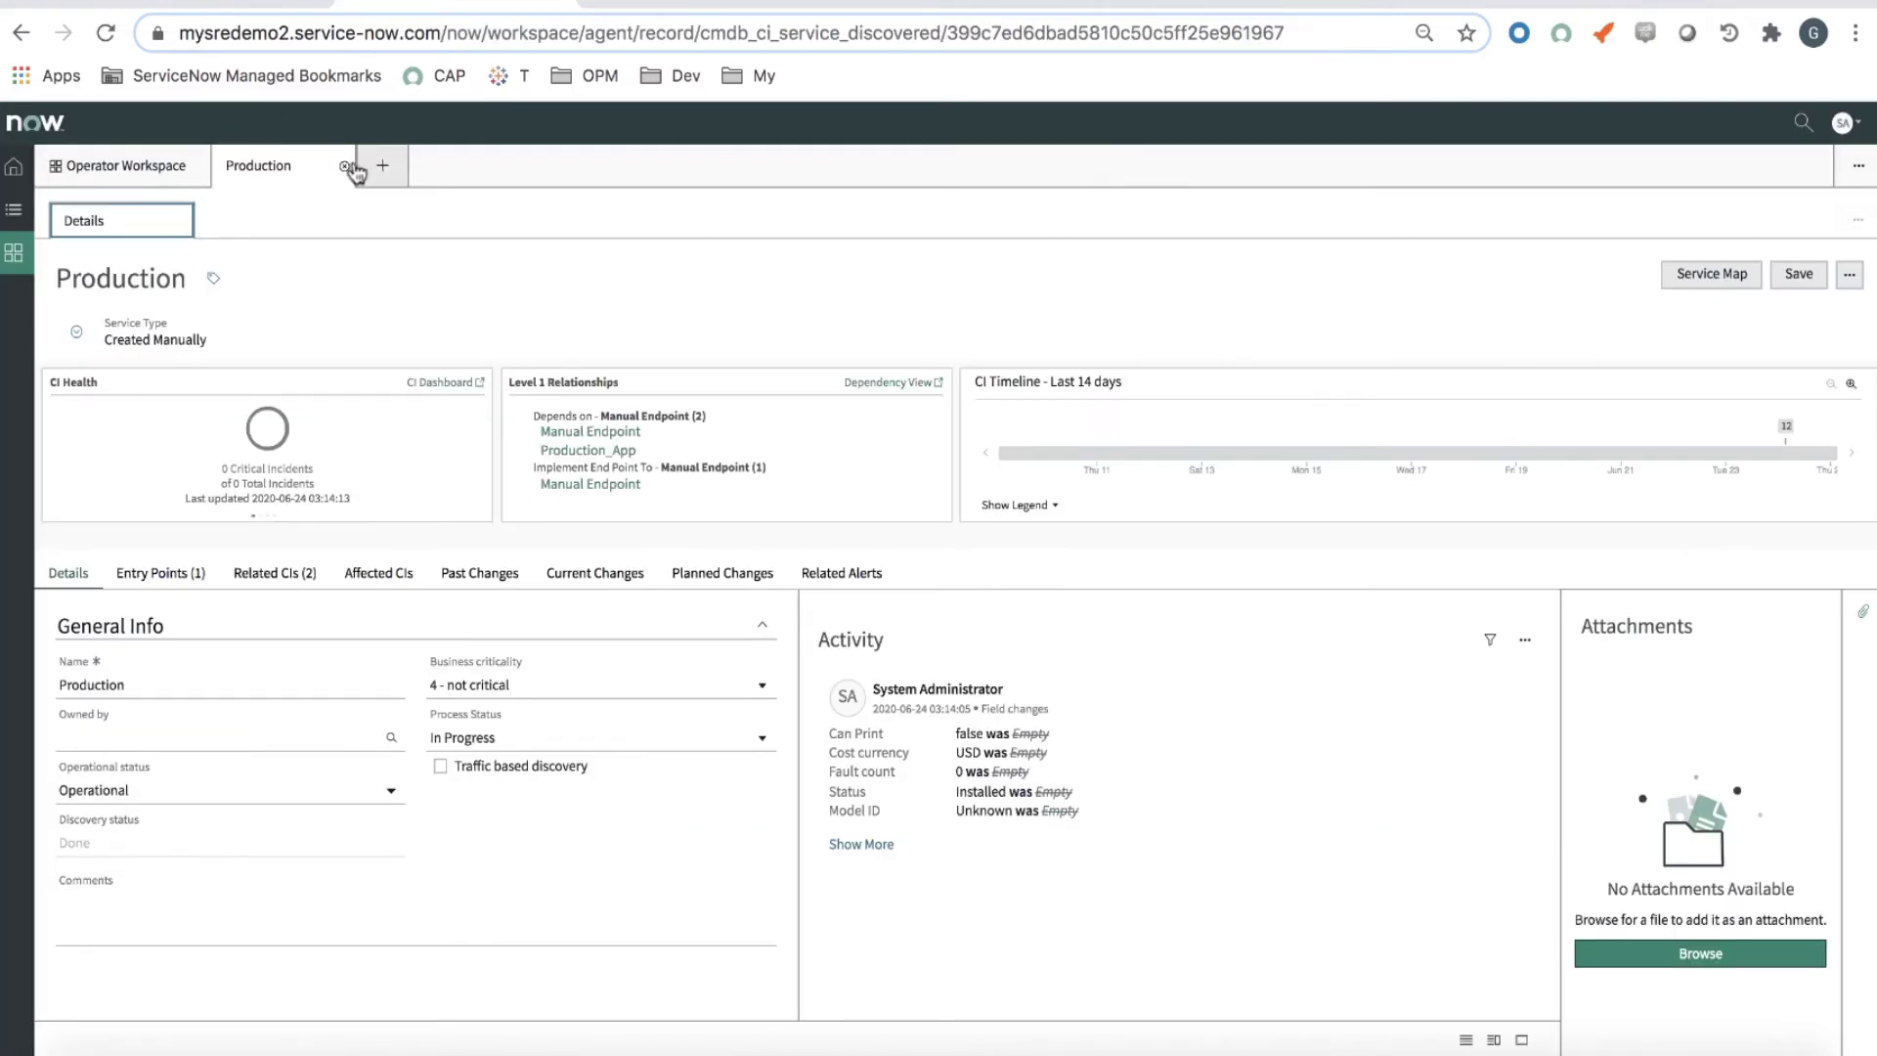
Reopen Production's service details in Operator Workspace and refresh them
click(169, 176)
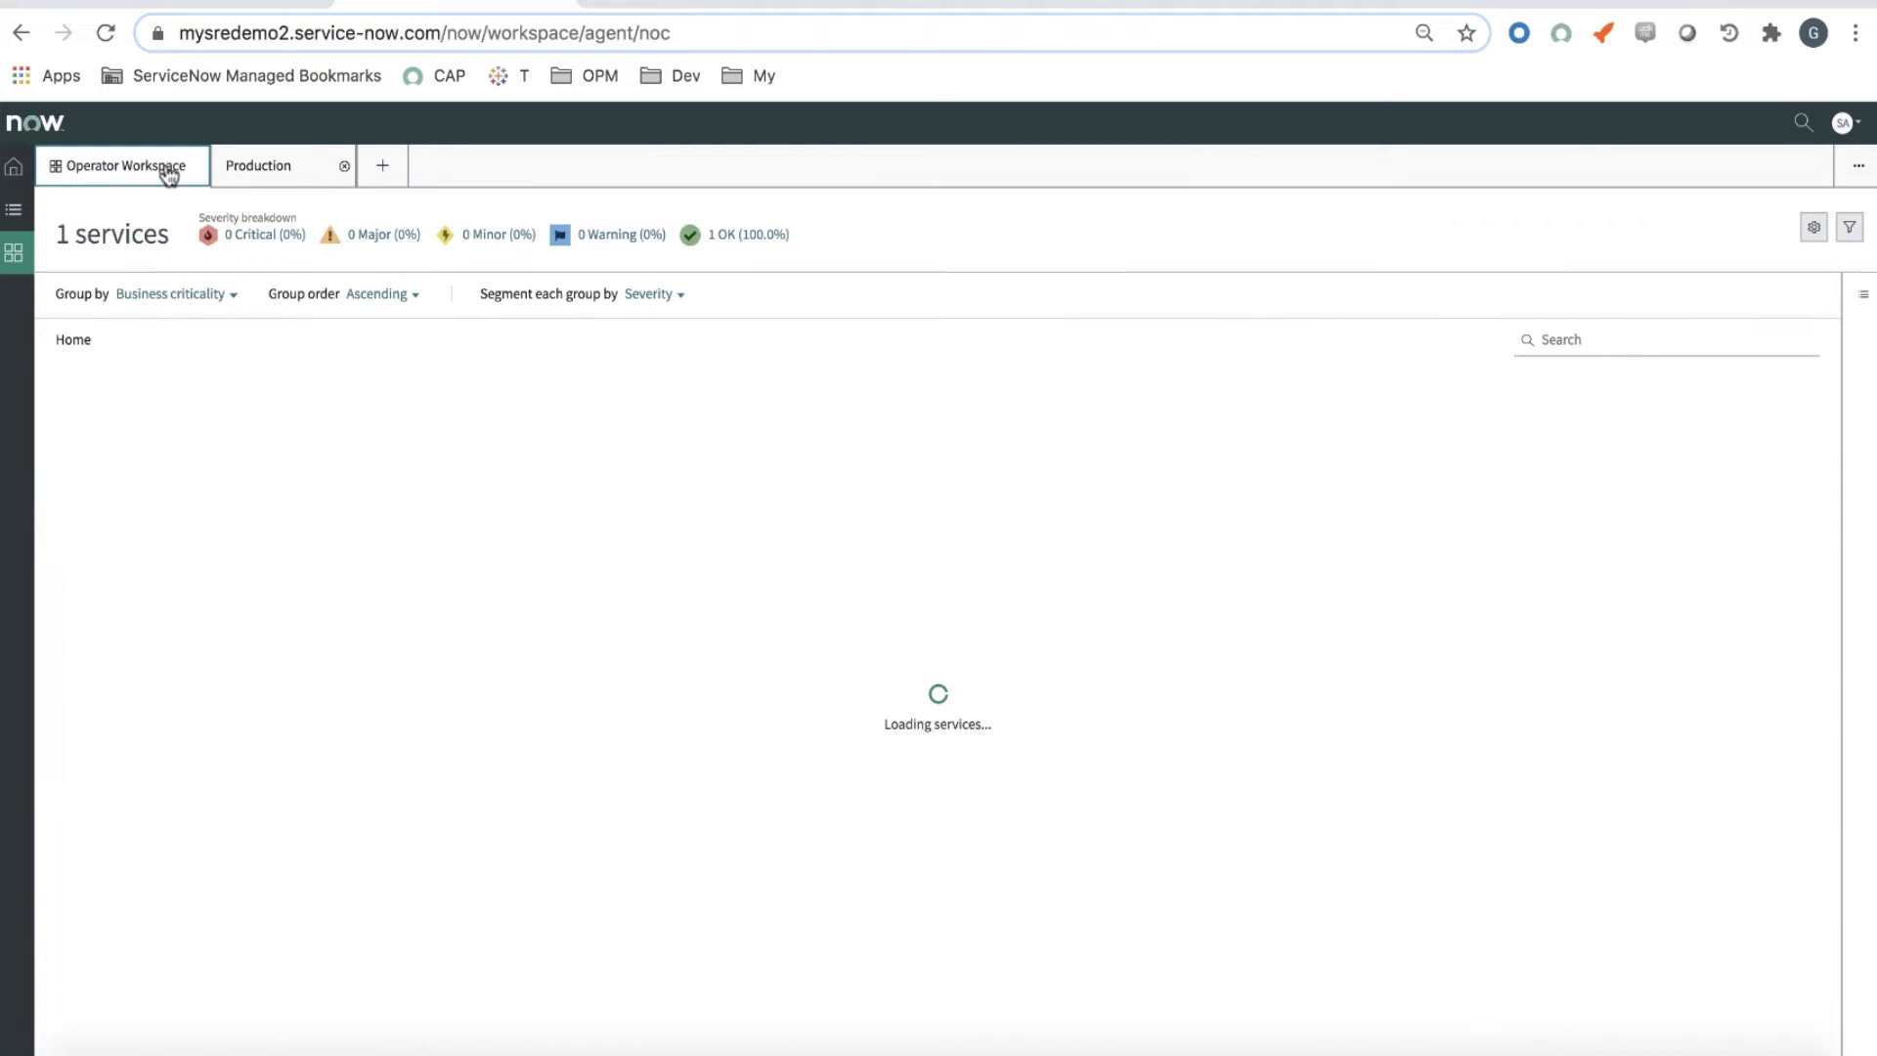
click(146, 427)
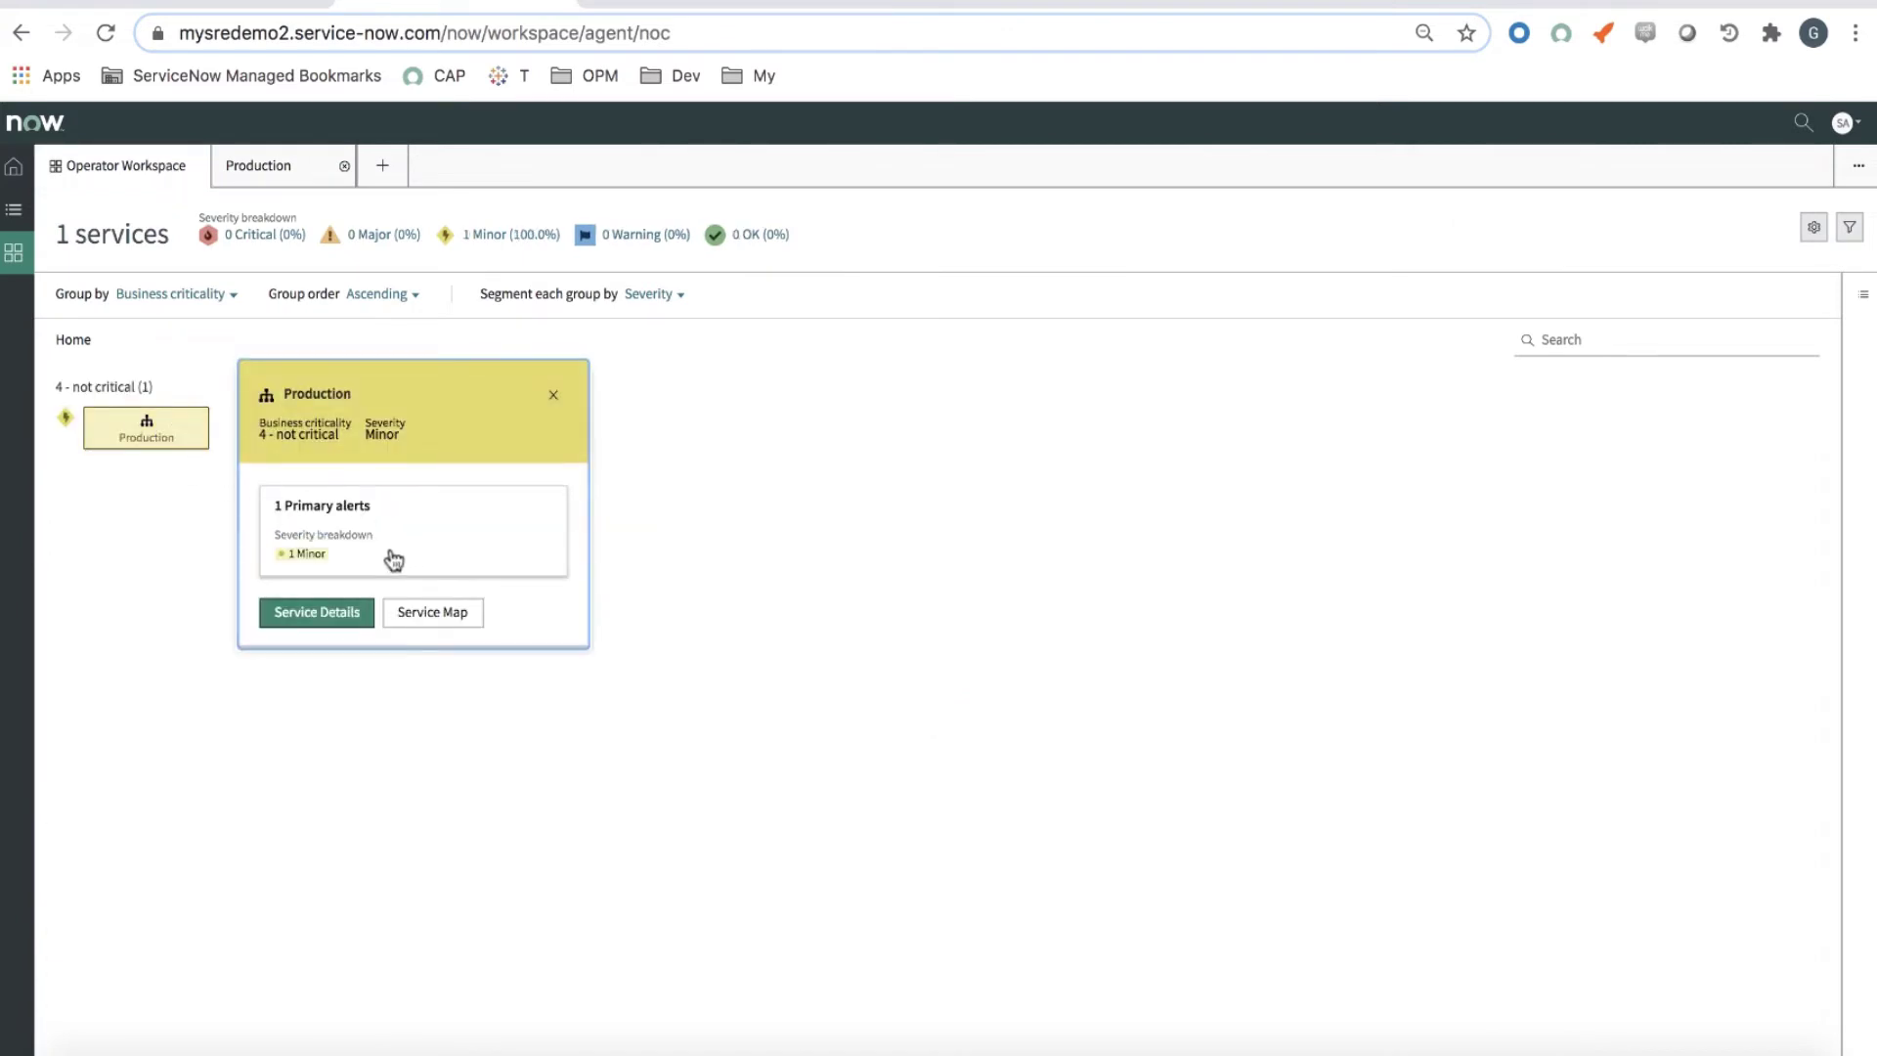
click(318, 616)
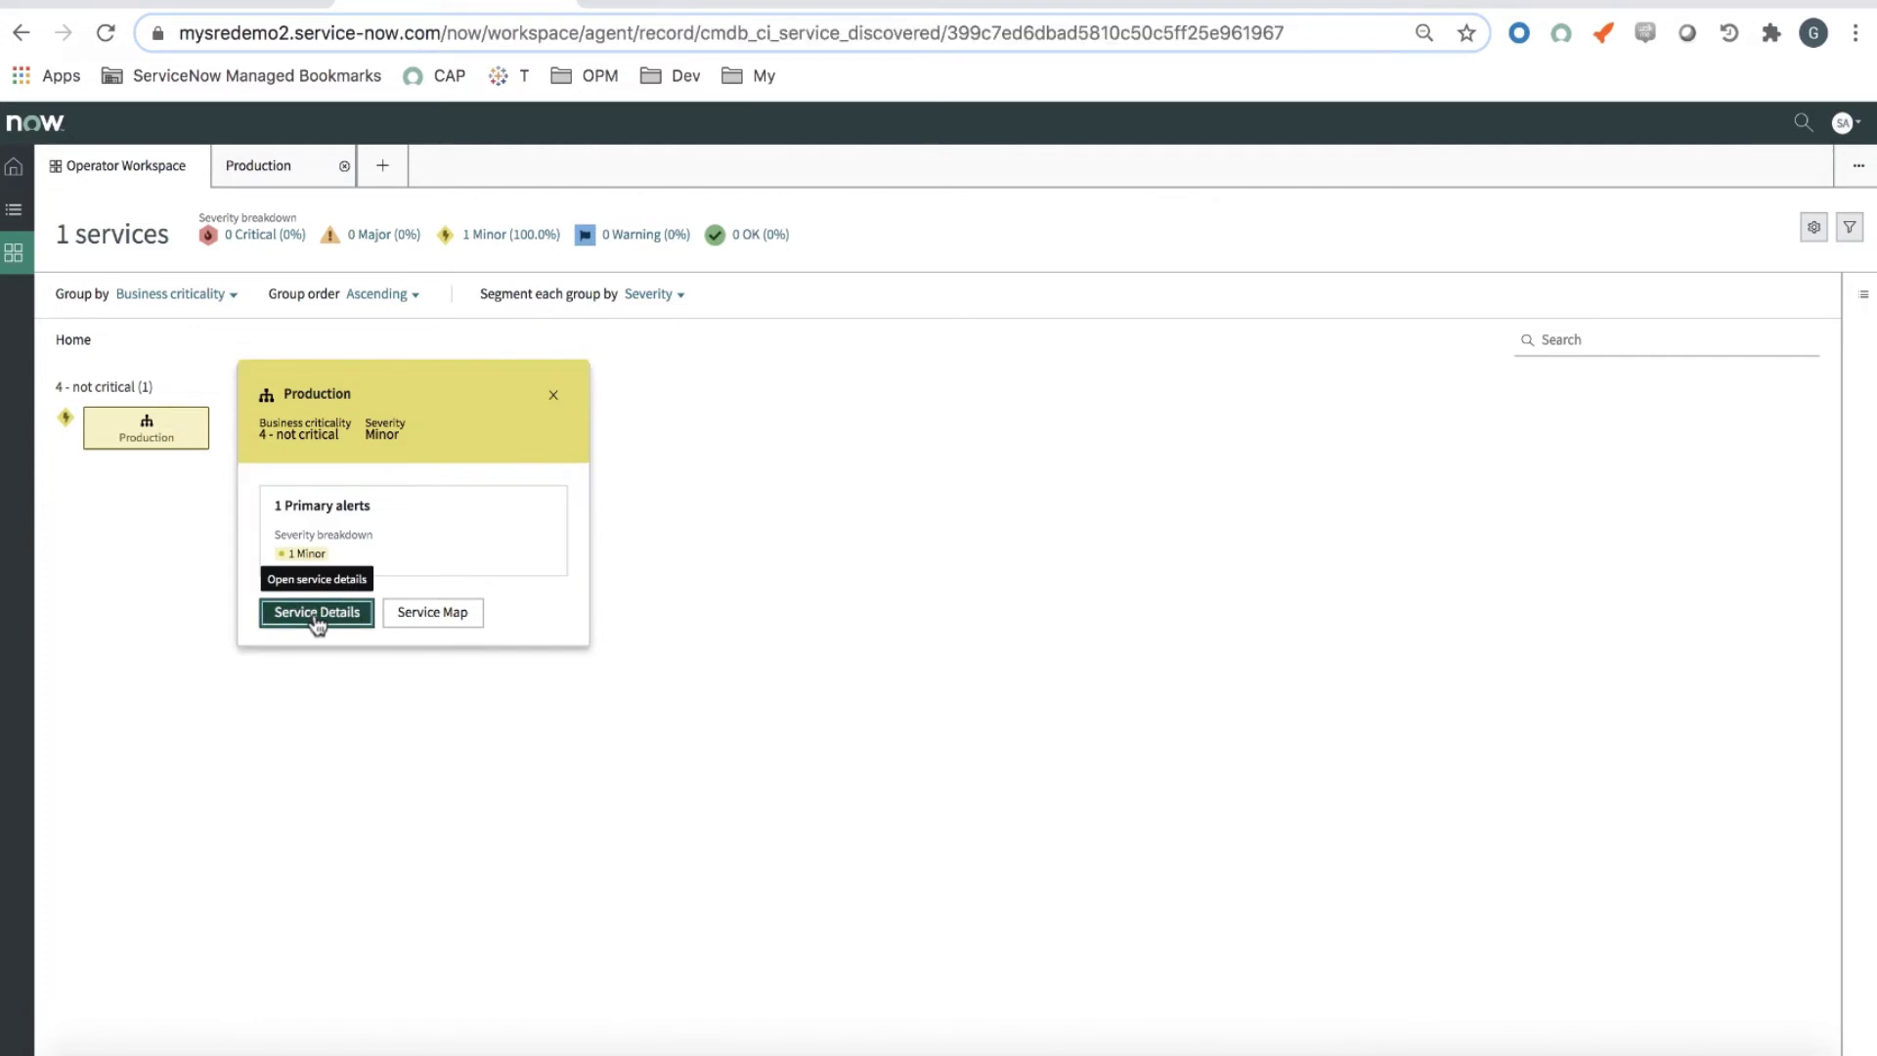
click(105, 33)
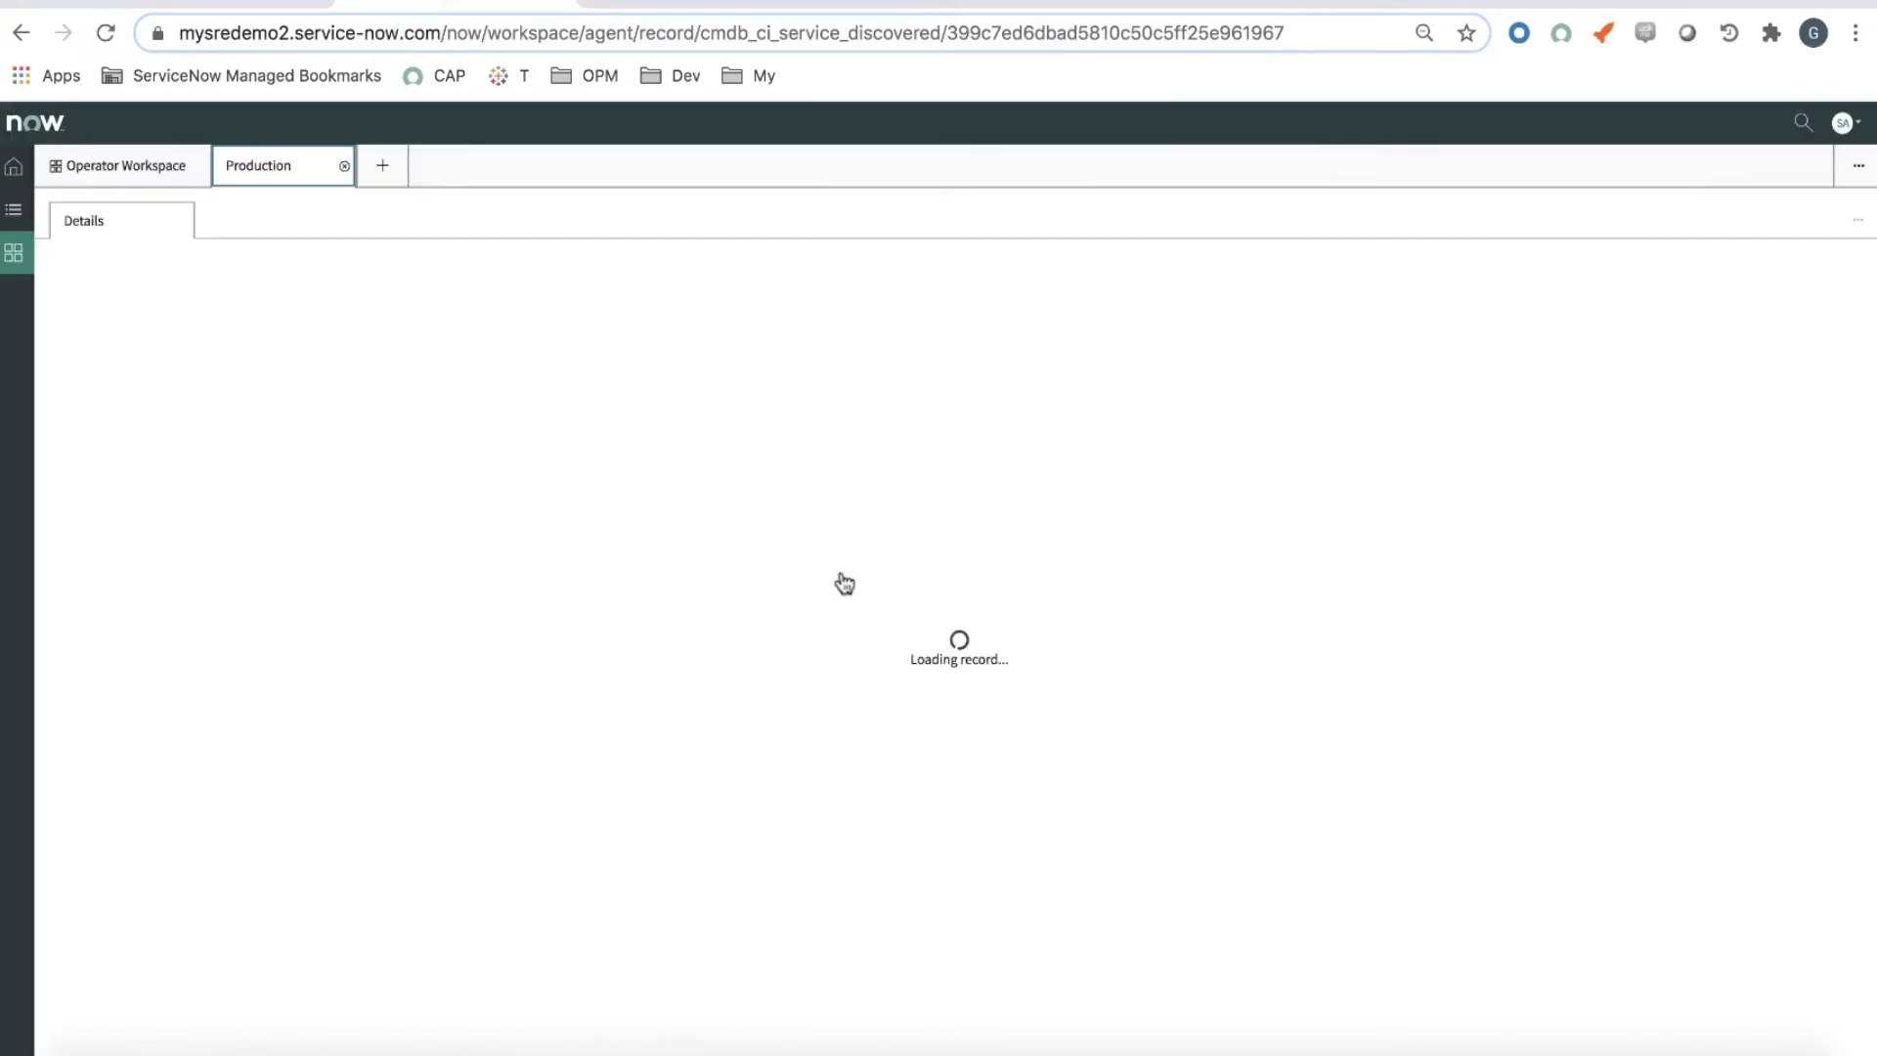
Open Alert0010167 from Production's related alerts and view its Nagios event
click(841, 578)
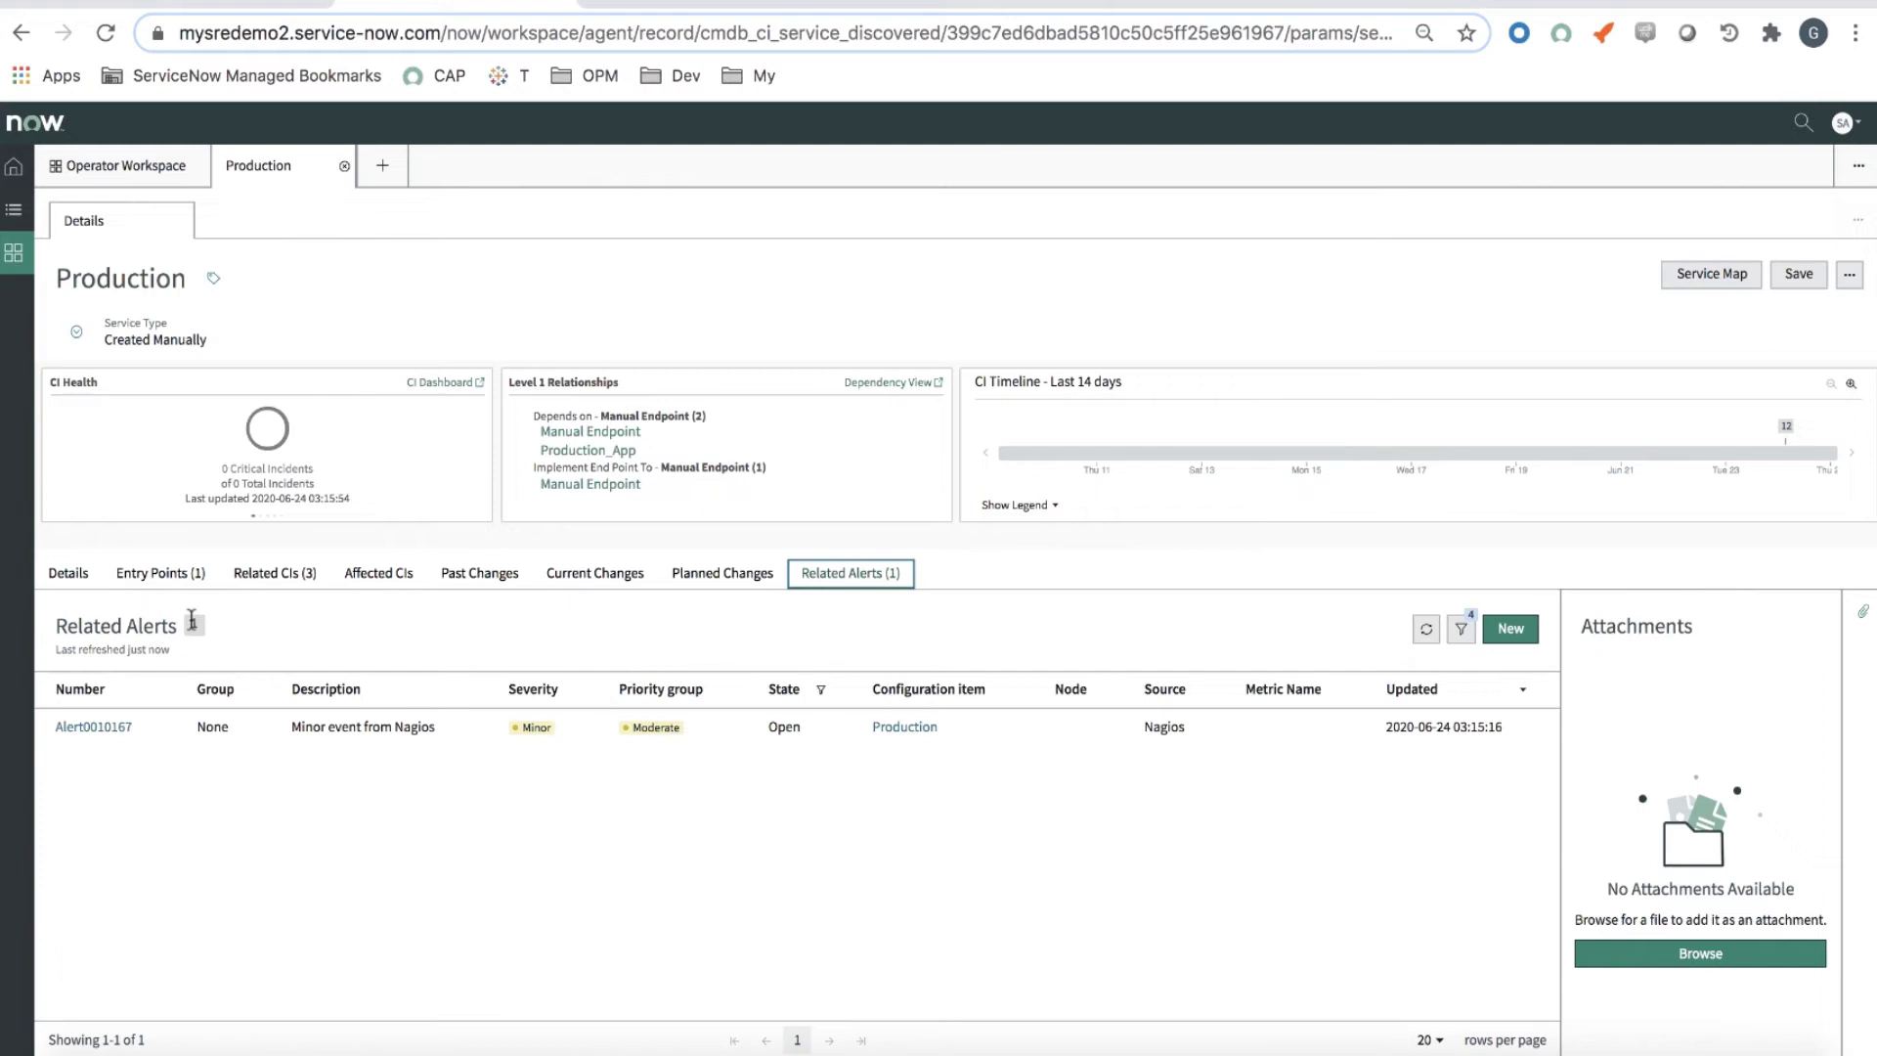
click(97, 725)
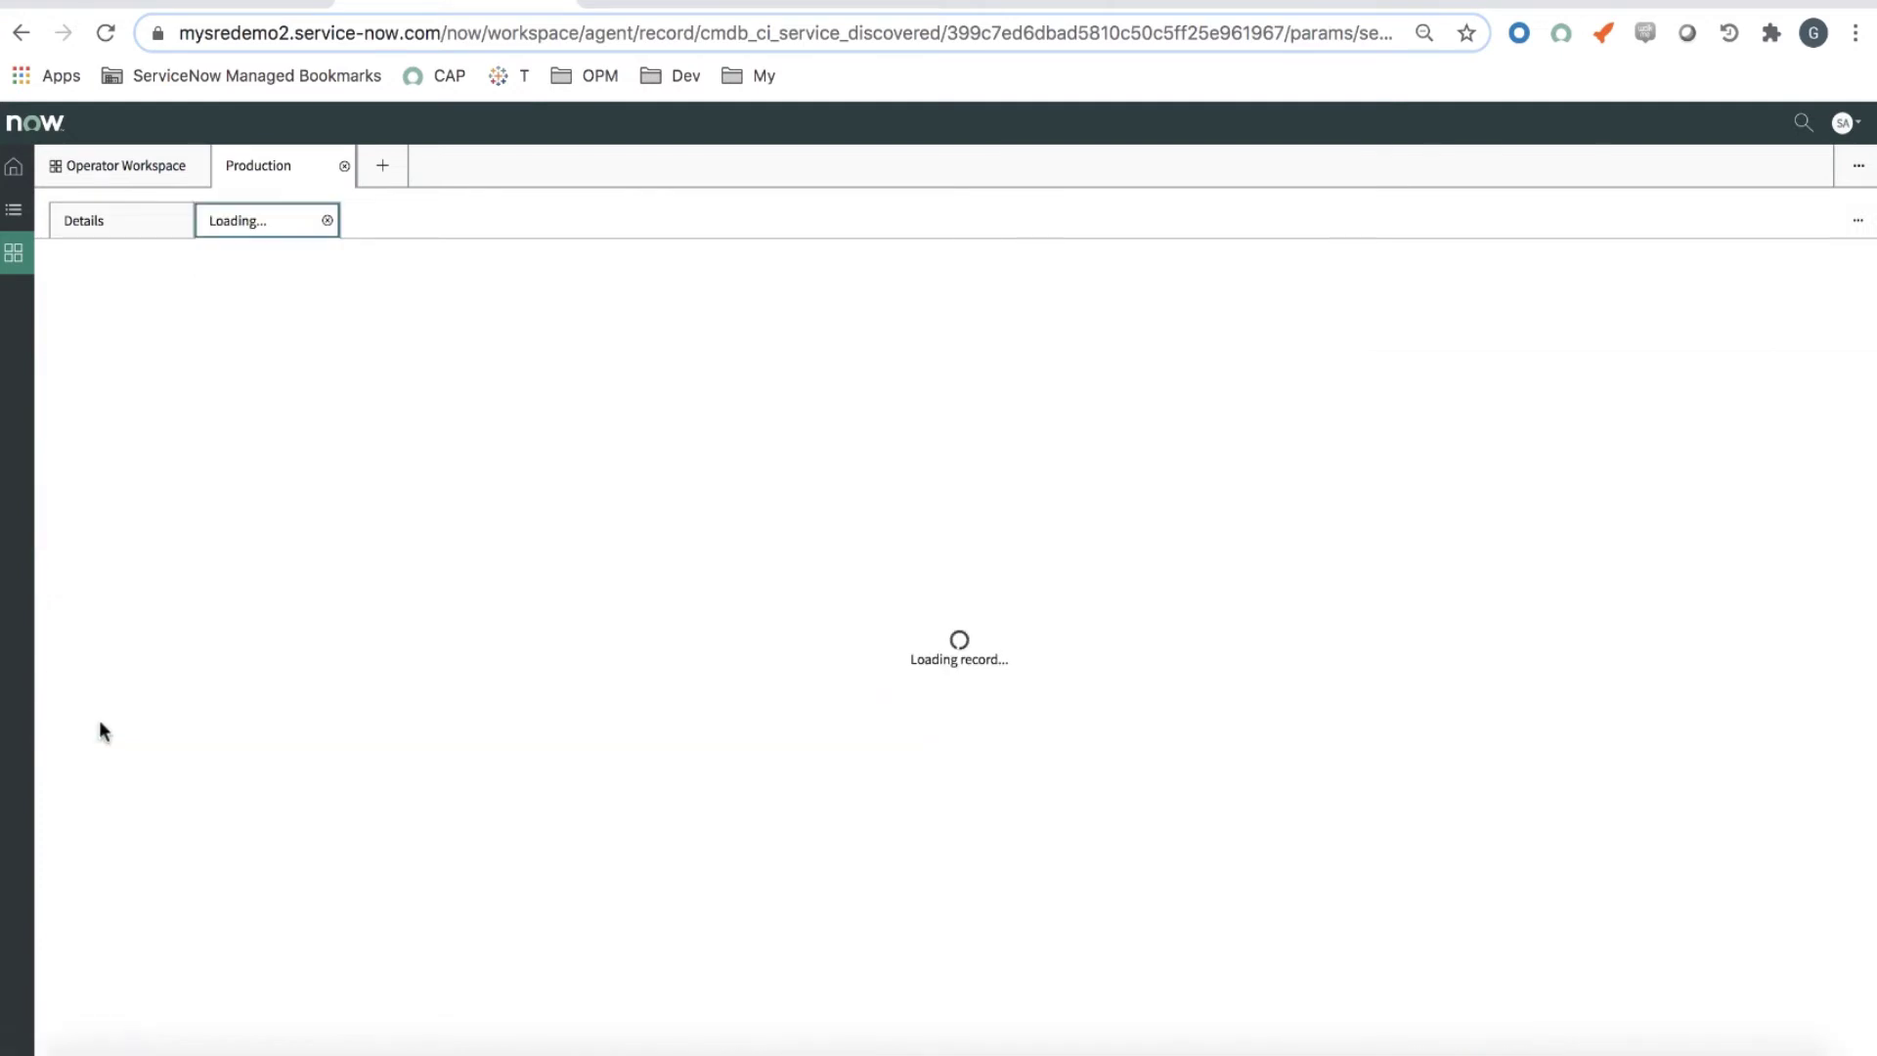
click(427, 387)
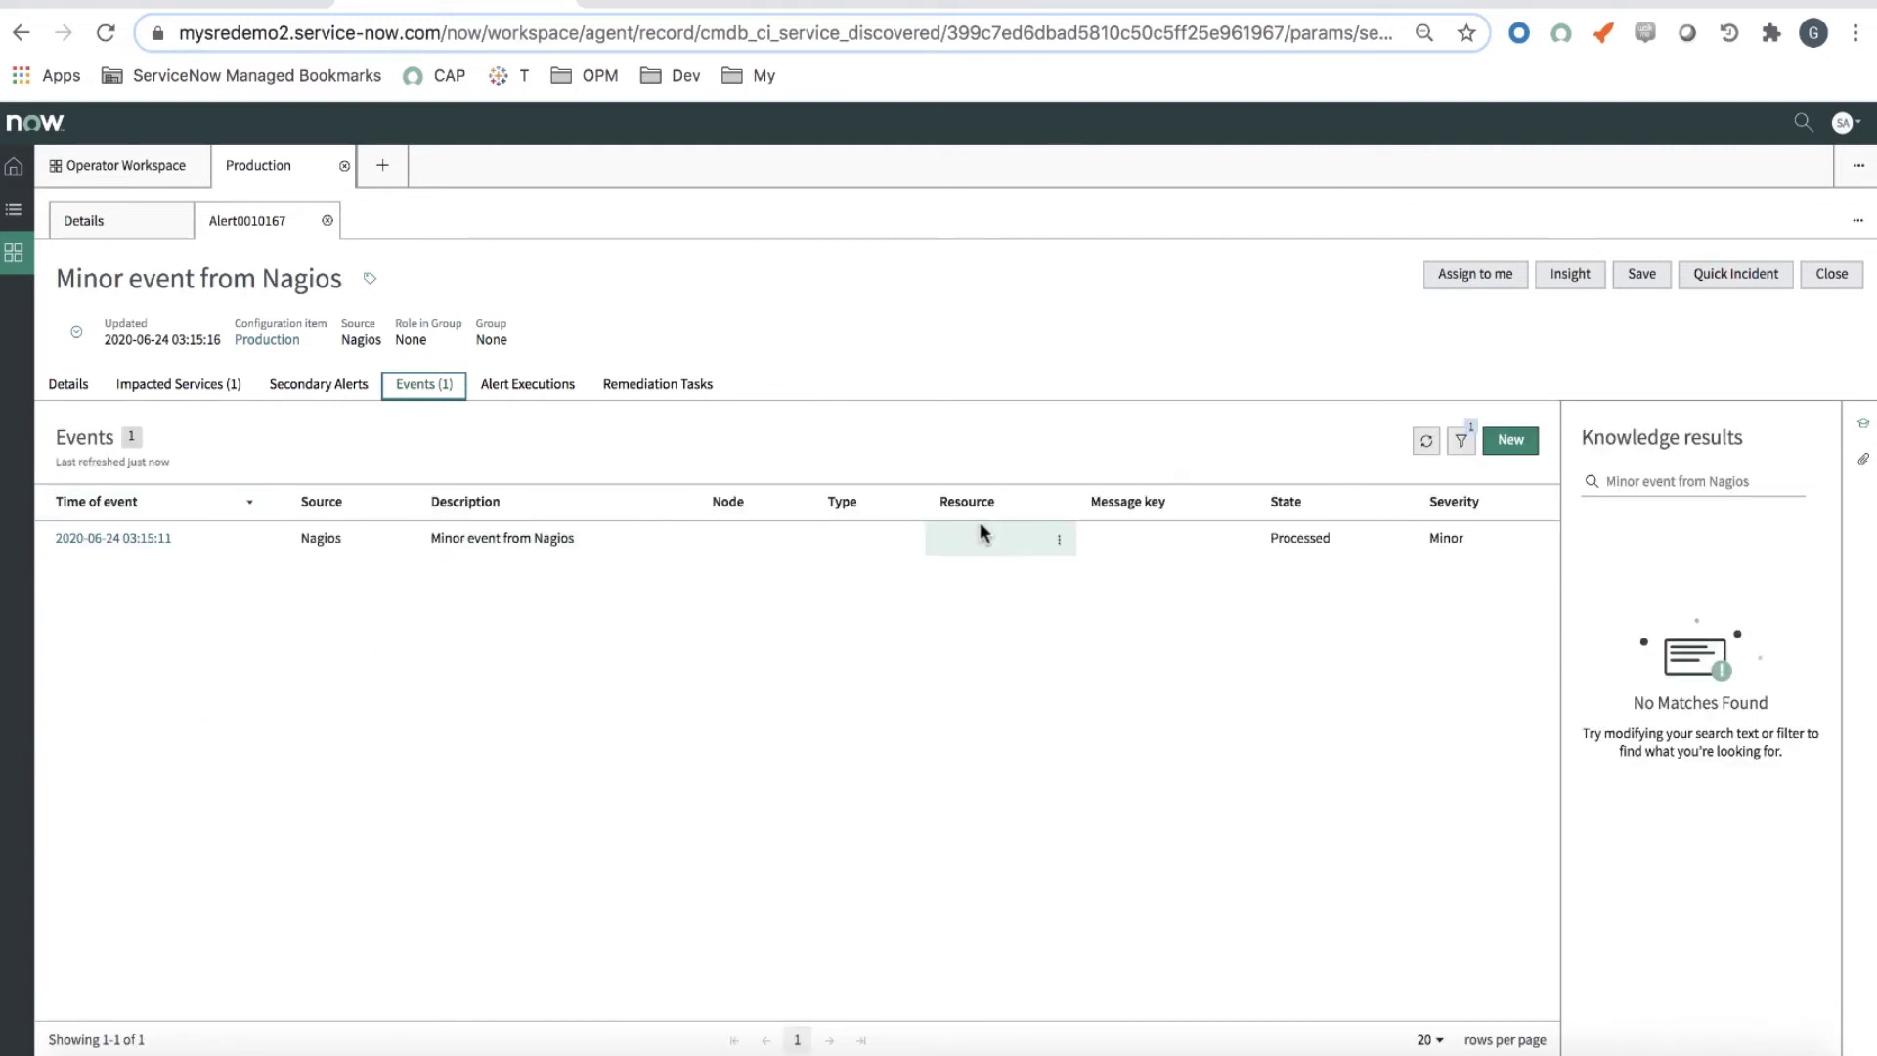
click(681, 3)
Change the event source to Zabbix and severity to Major, and clear the time of event
double_click(570, 243)
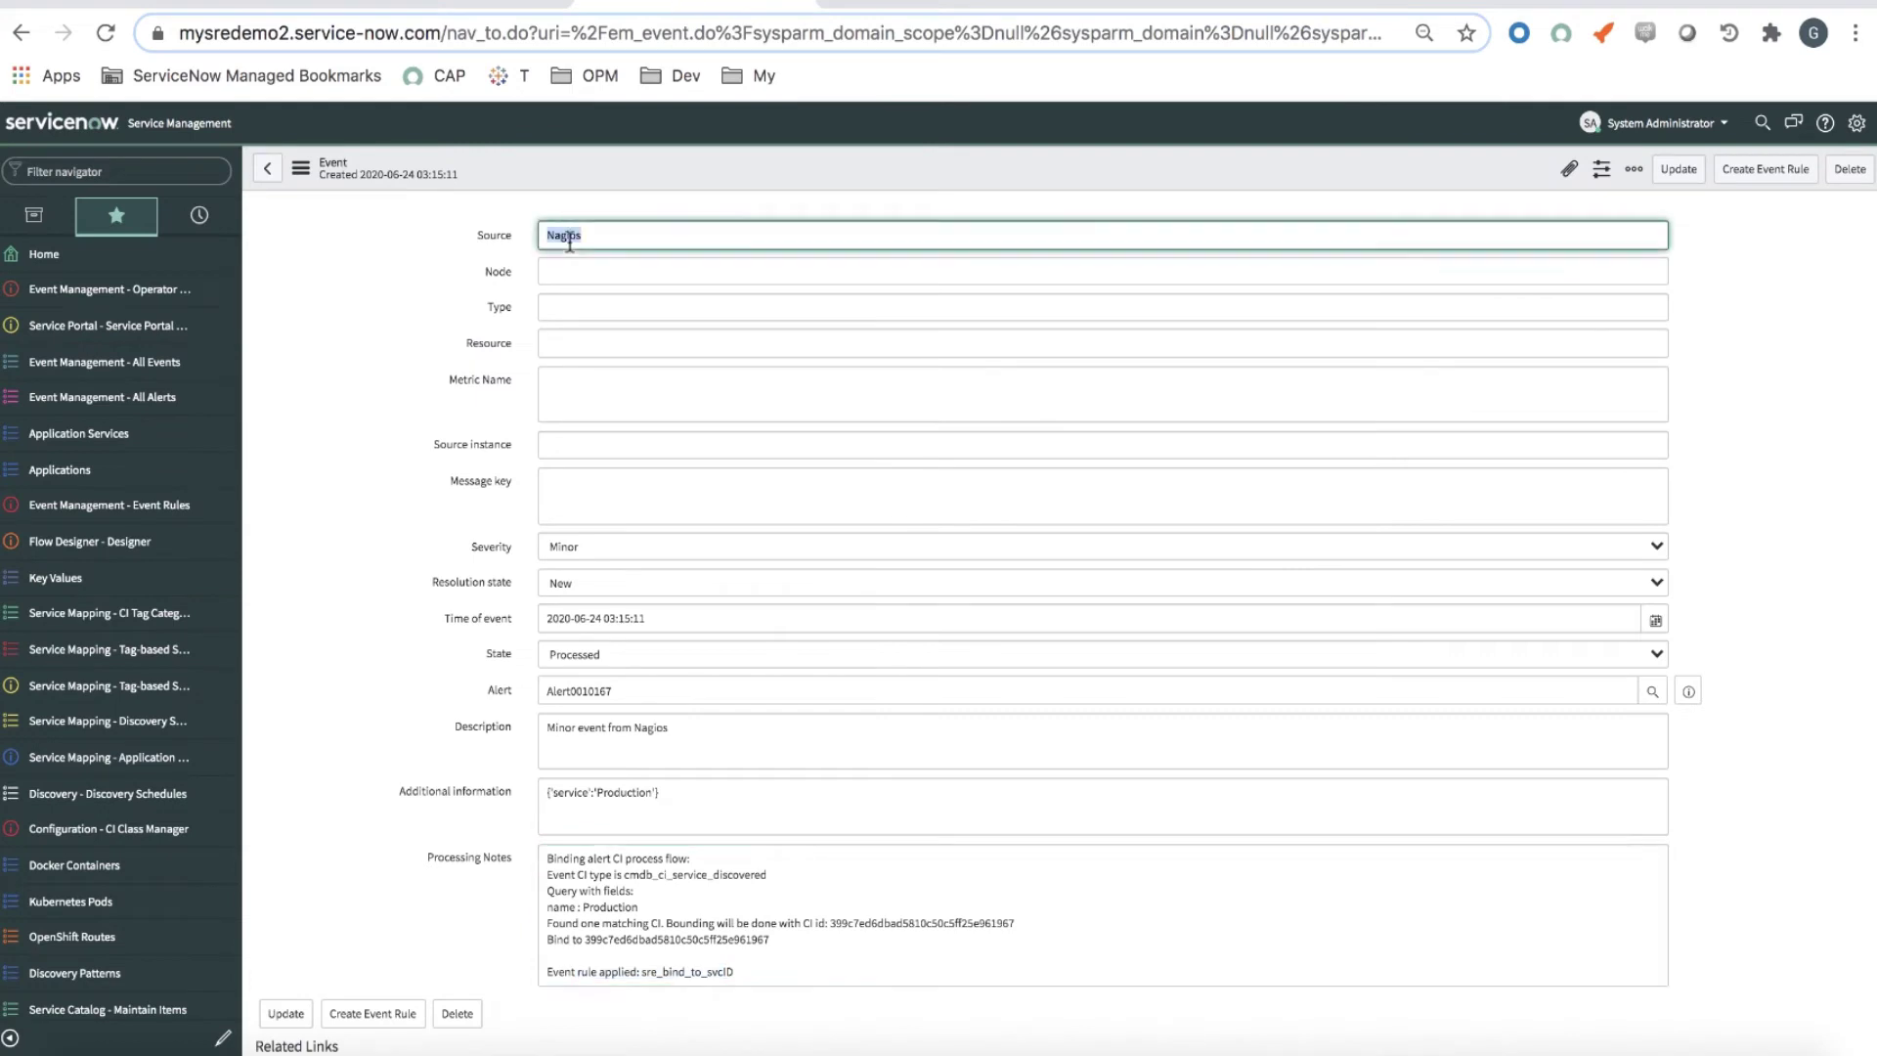
text(Zabbix)
click(563, 539)
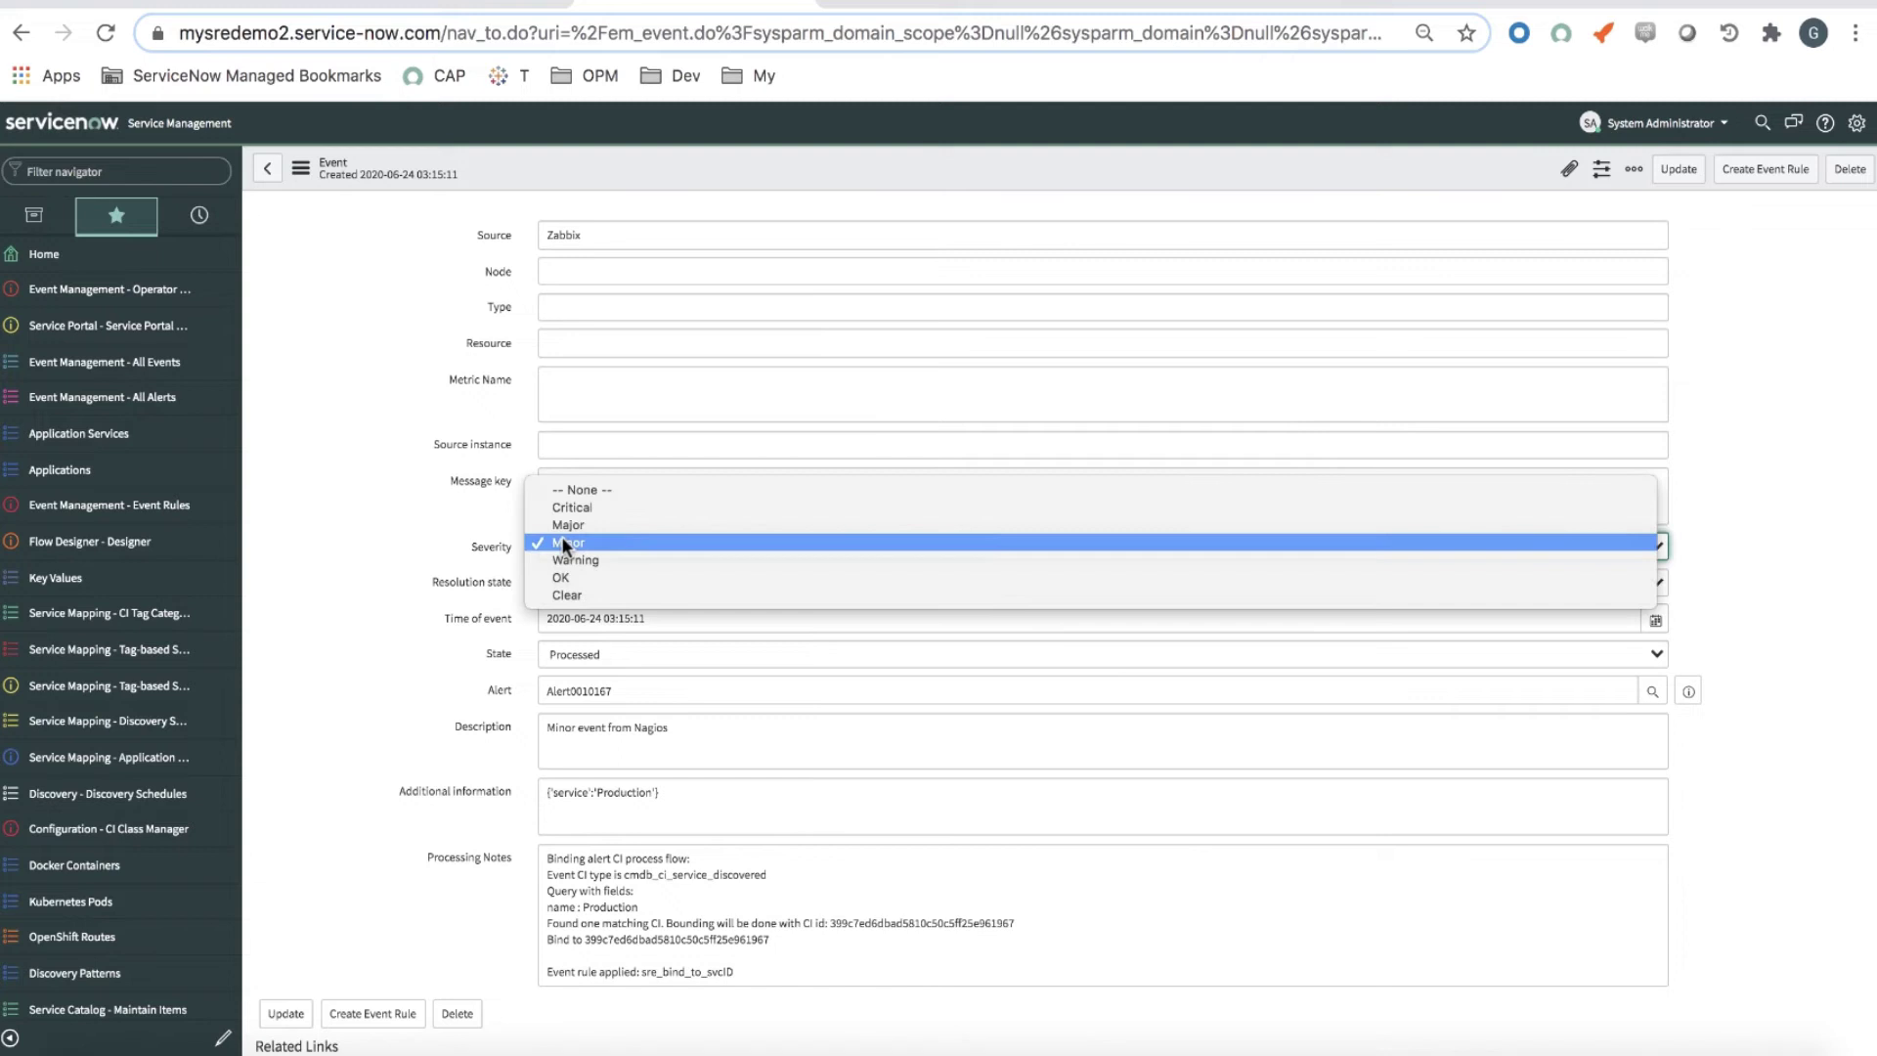
click(562, 537)
click(565, 542)
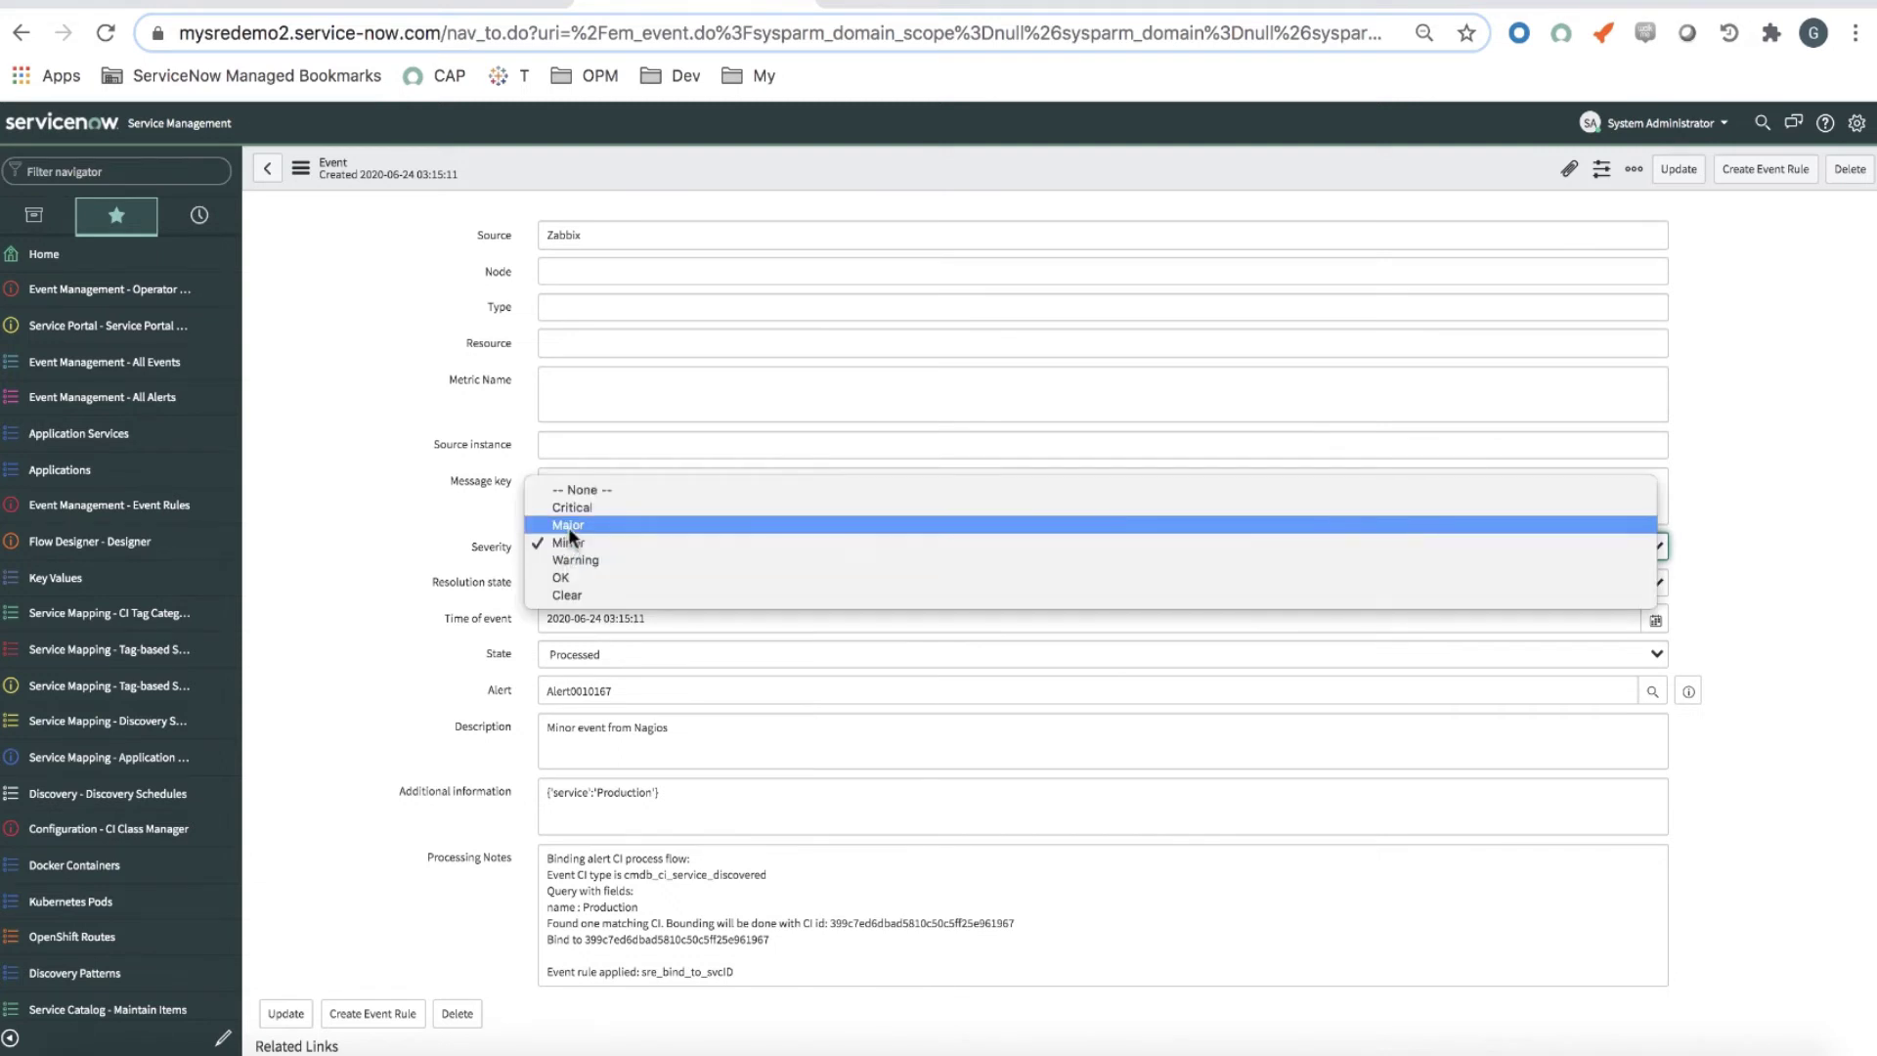
click(567, 526)
drag(654, 618, 544, 618)
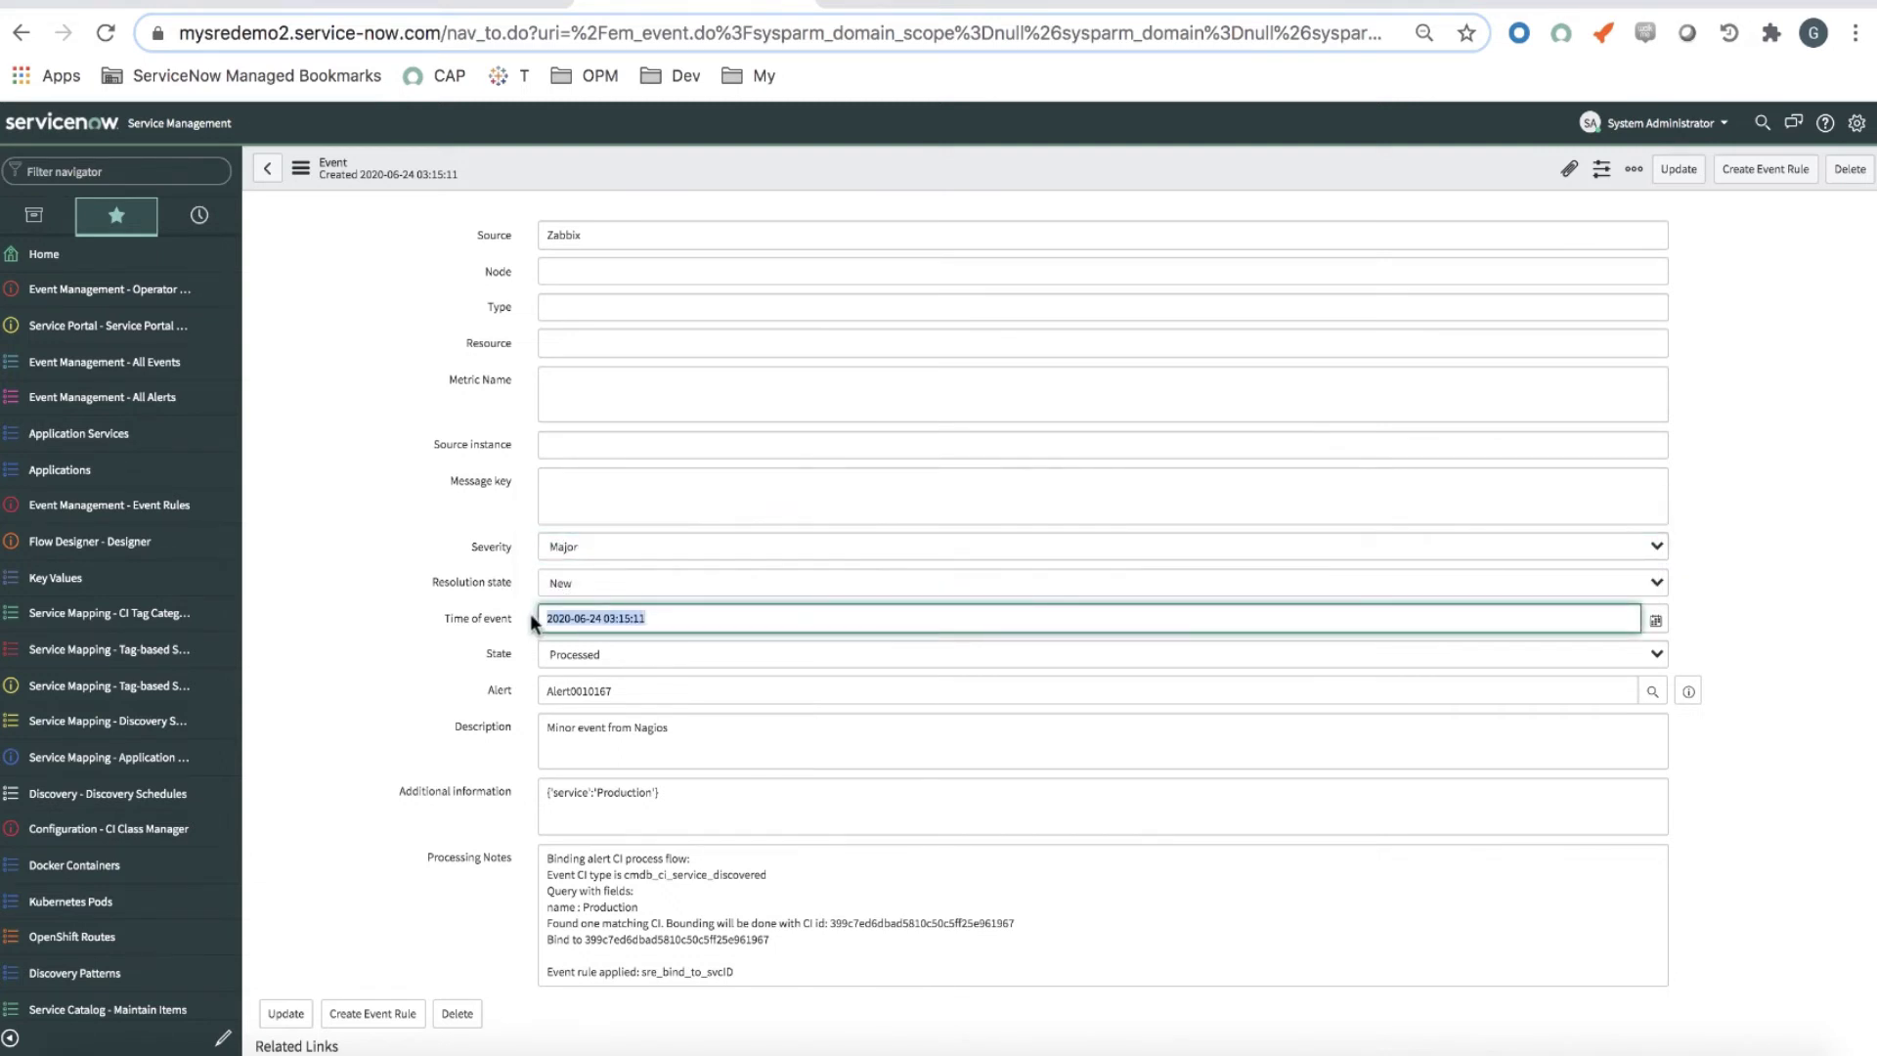
key(BackSpace)
Set state Ready, clear the alert, describe it 'Major event from Zabbix', and clear processing notes
click(621, 653)
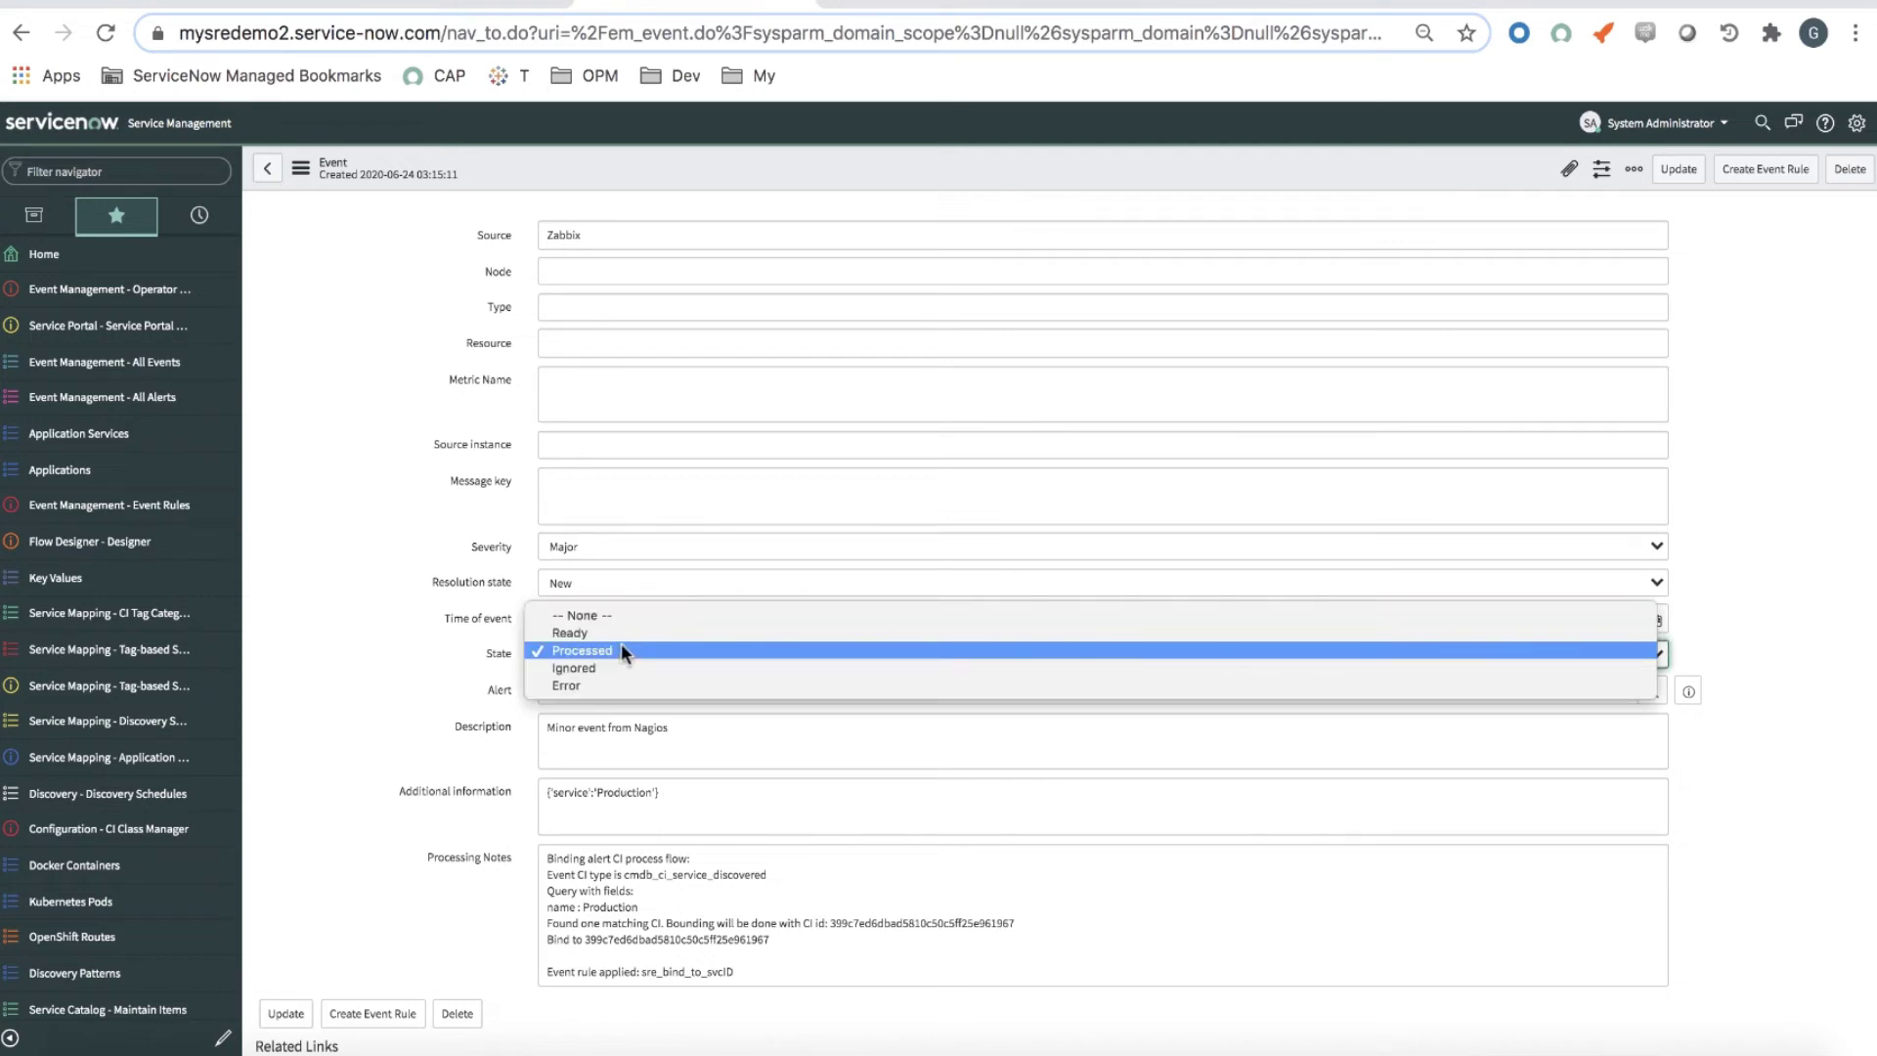
click(619, 632)
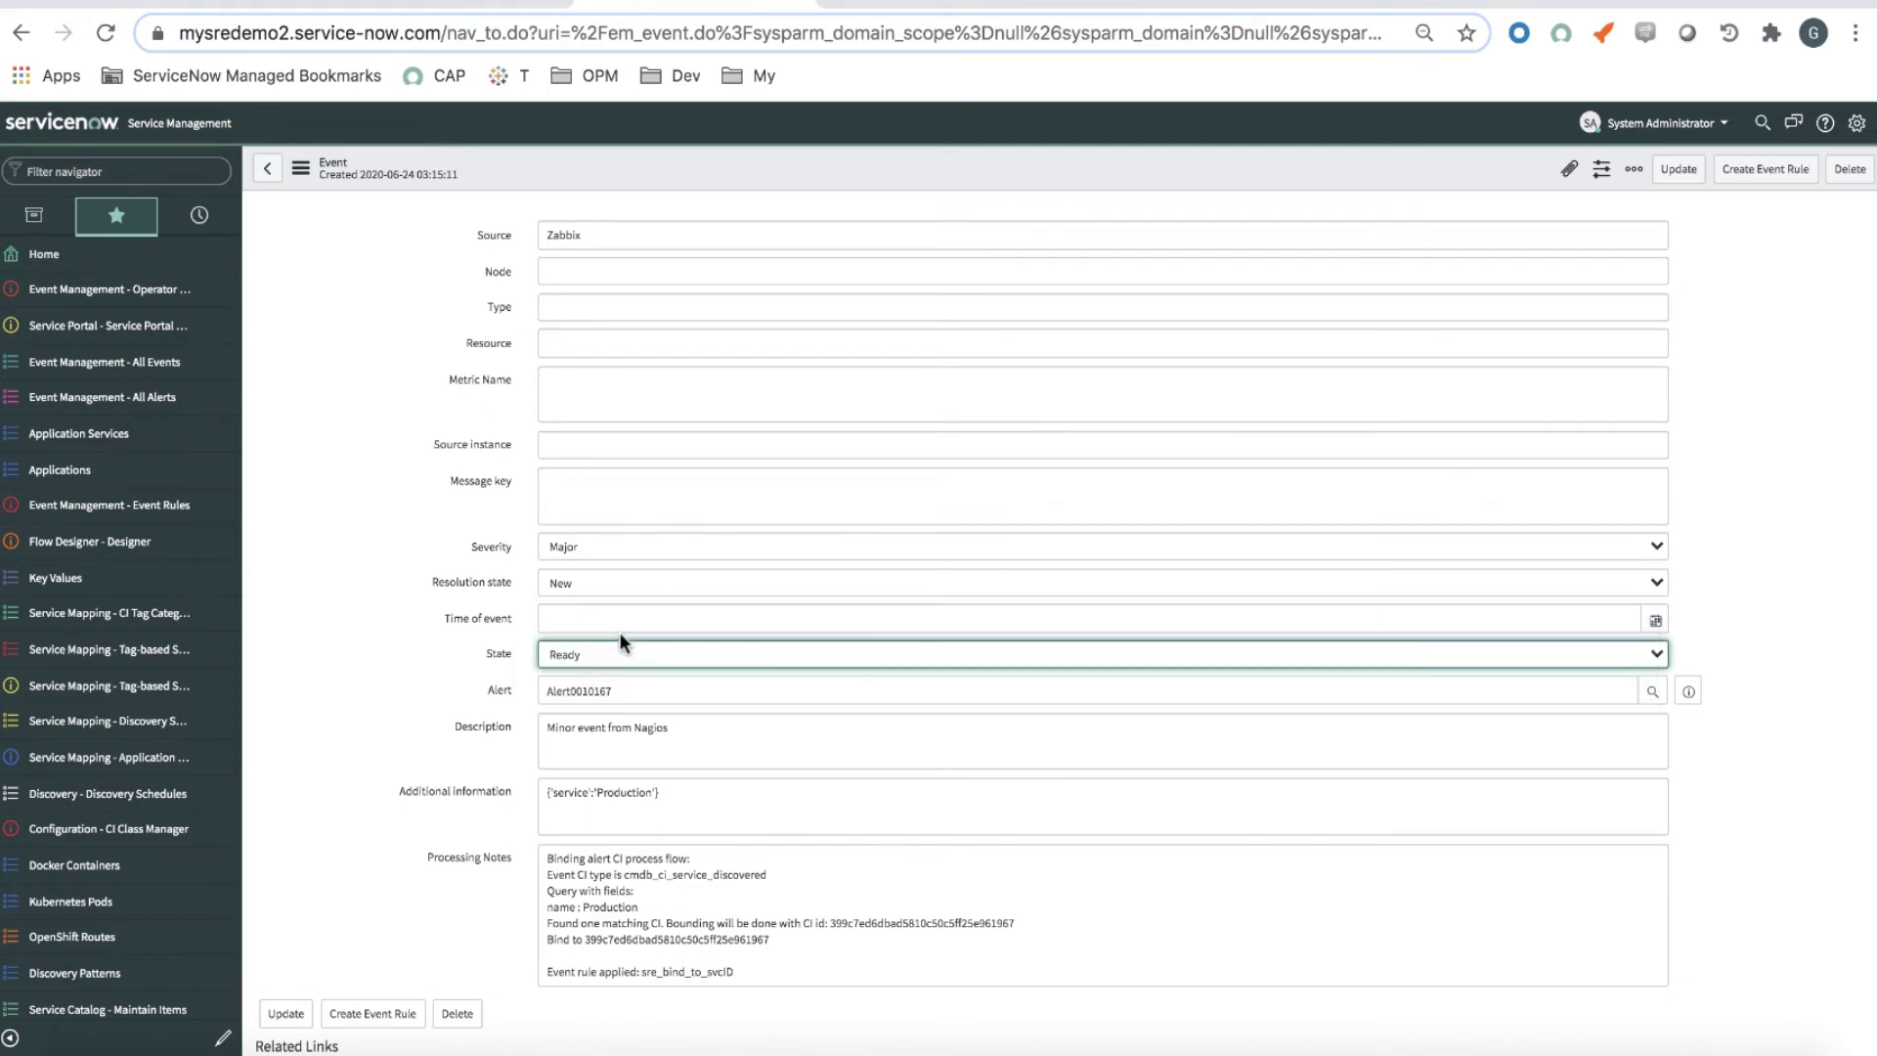
double_click(640, 686)
key(BackSpace)
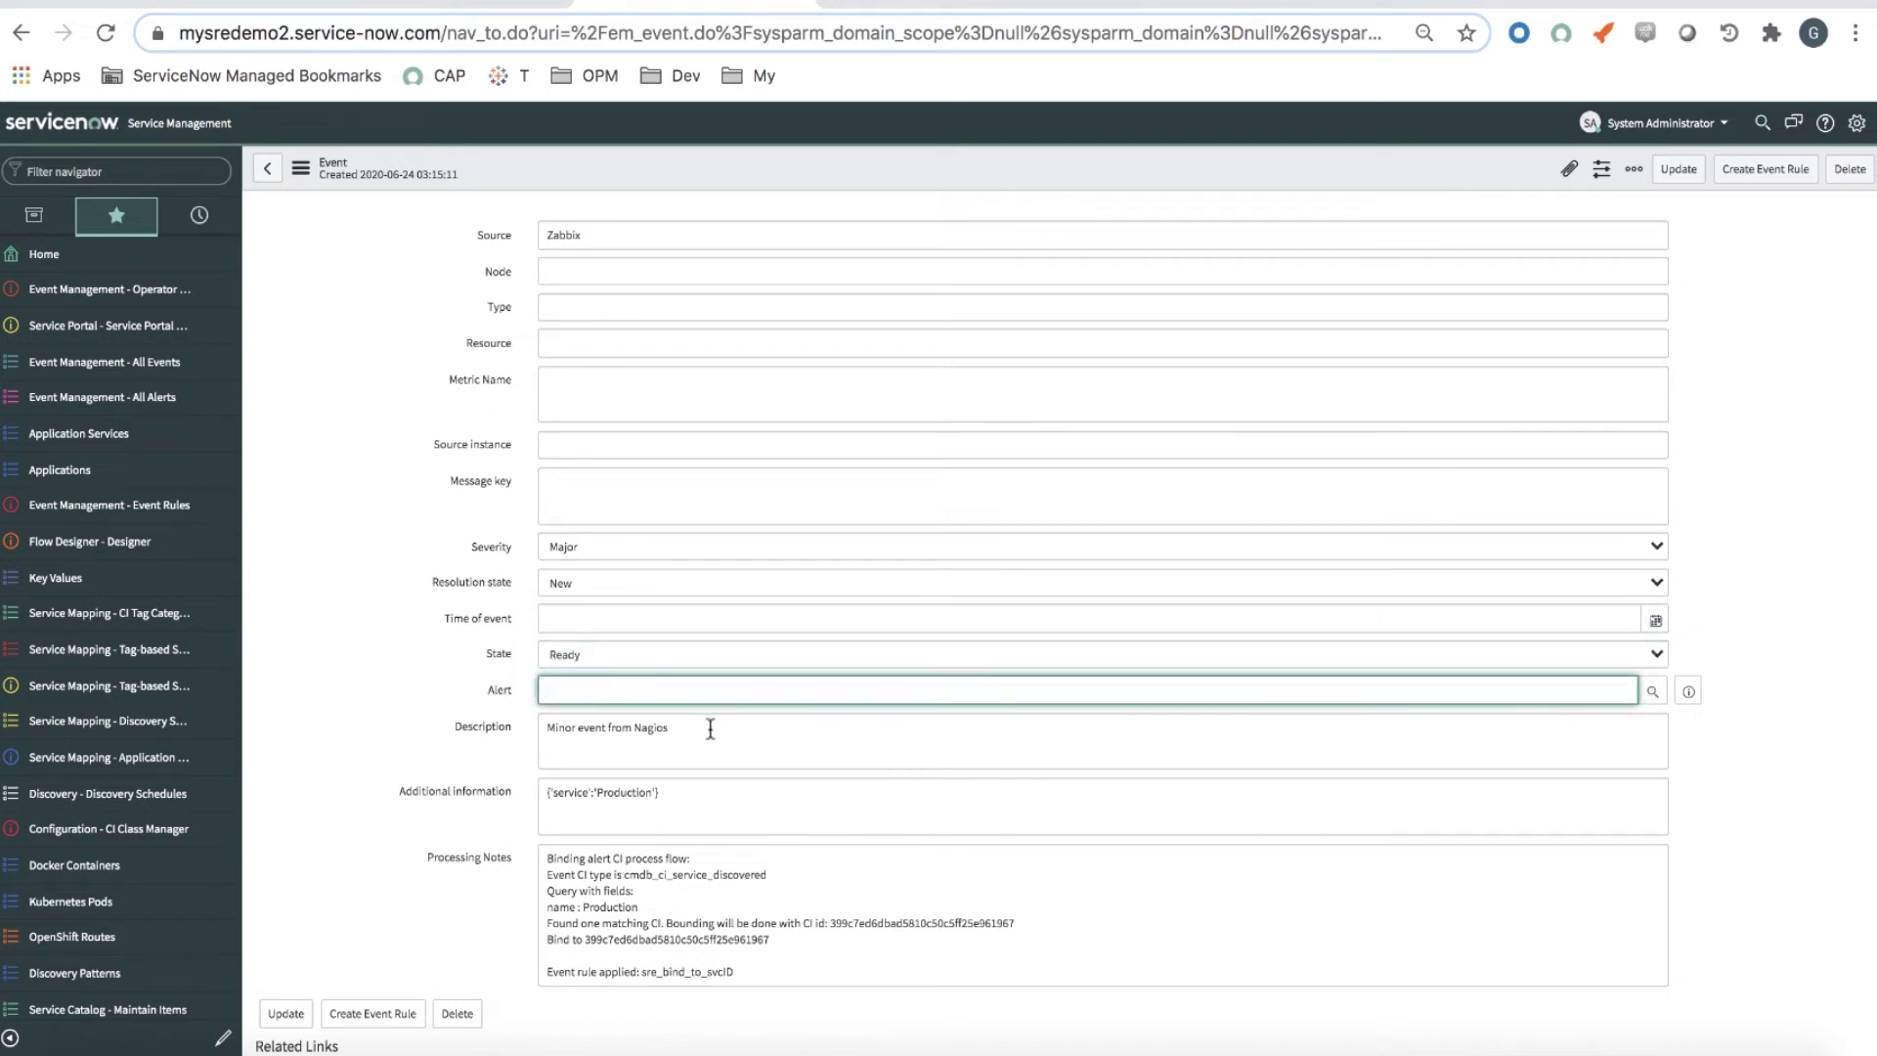
double_click(566, 728)
text(Ma)
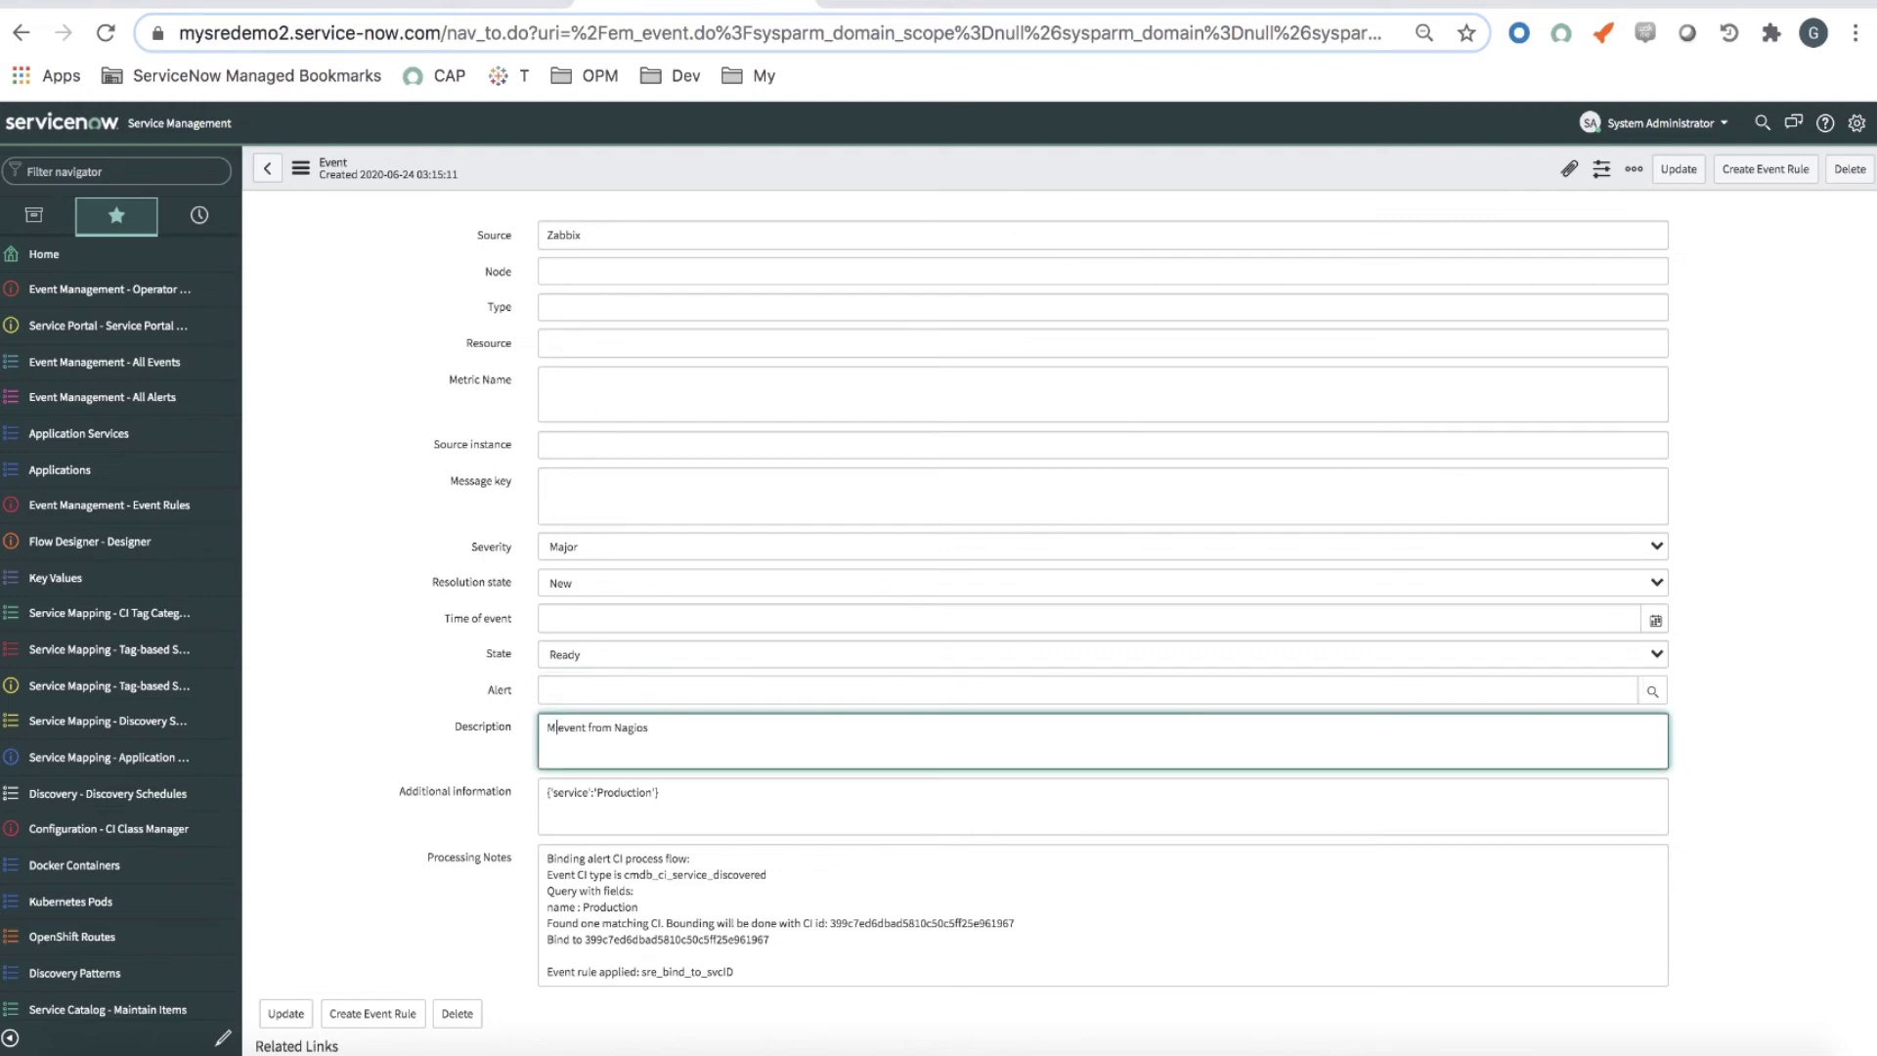
text(jor)
double_click(652, 728)
text(Zabbix)
drag(548, 853, 860, 1046)
key(BackSpace)
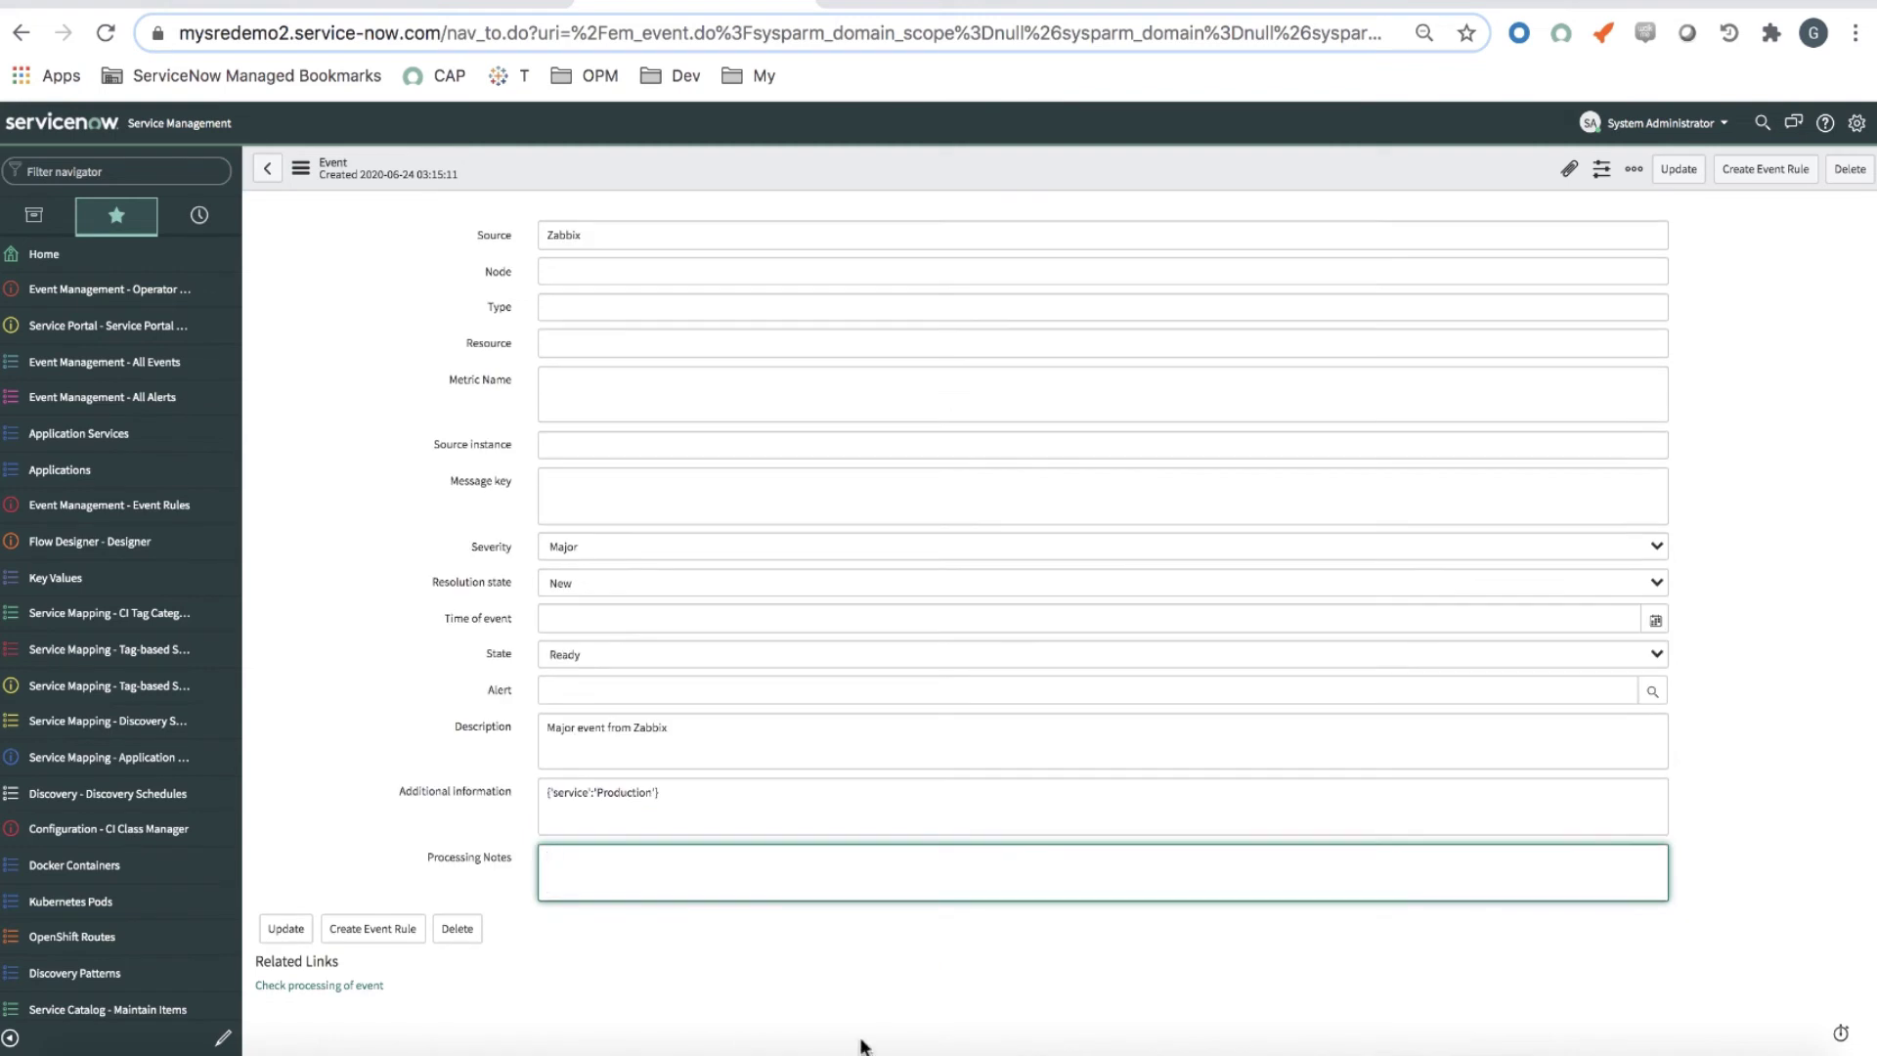
Insert the Zabbix event as a new record and confirm it became Alert0010168 for Production
right_click(860, 181)
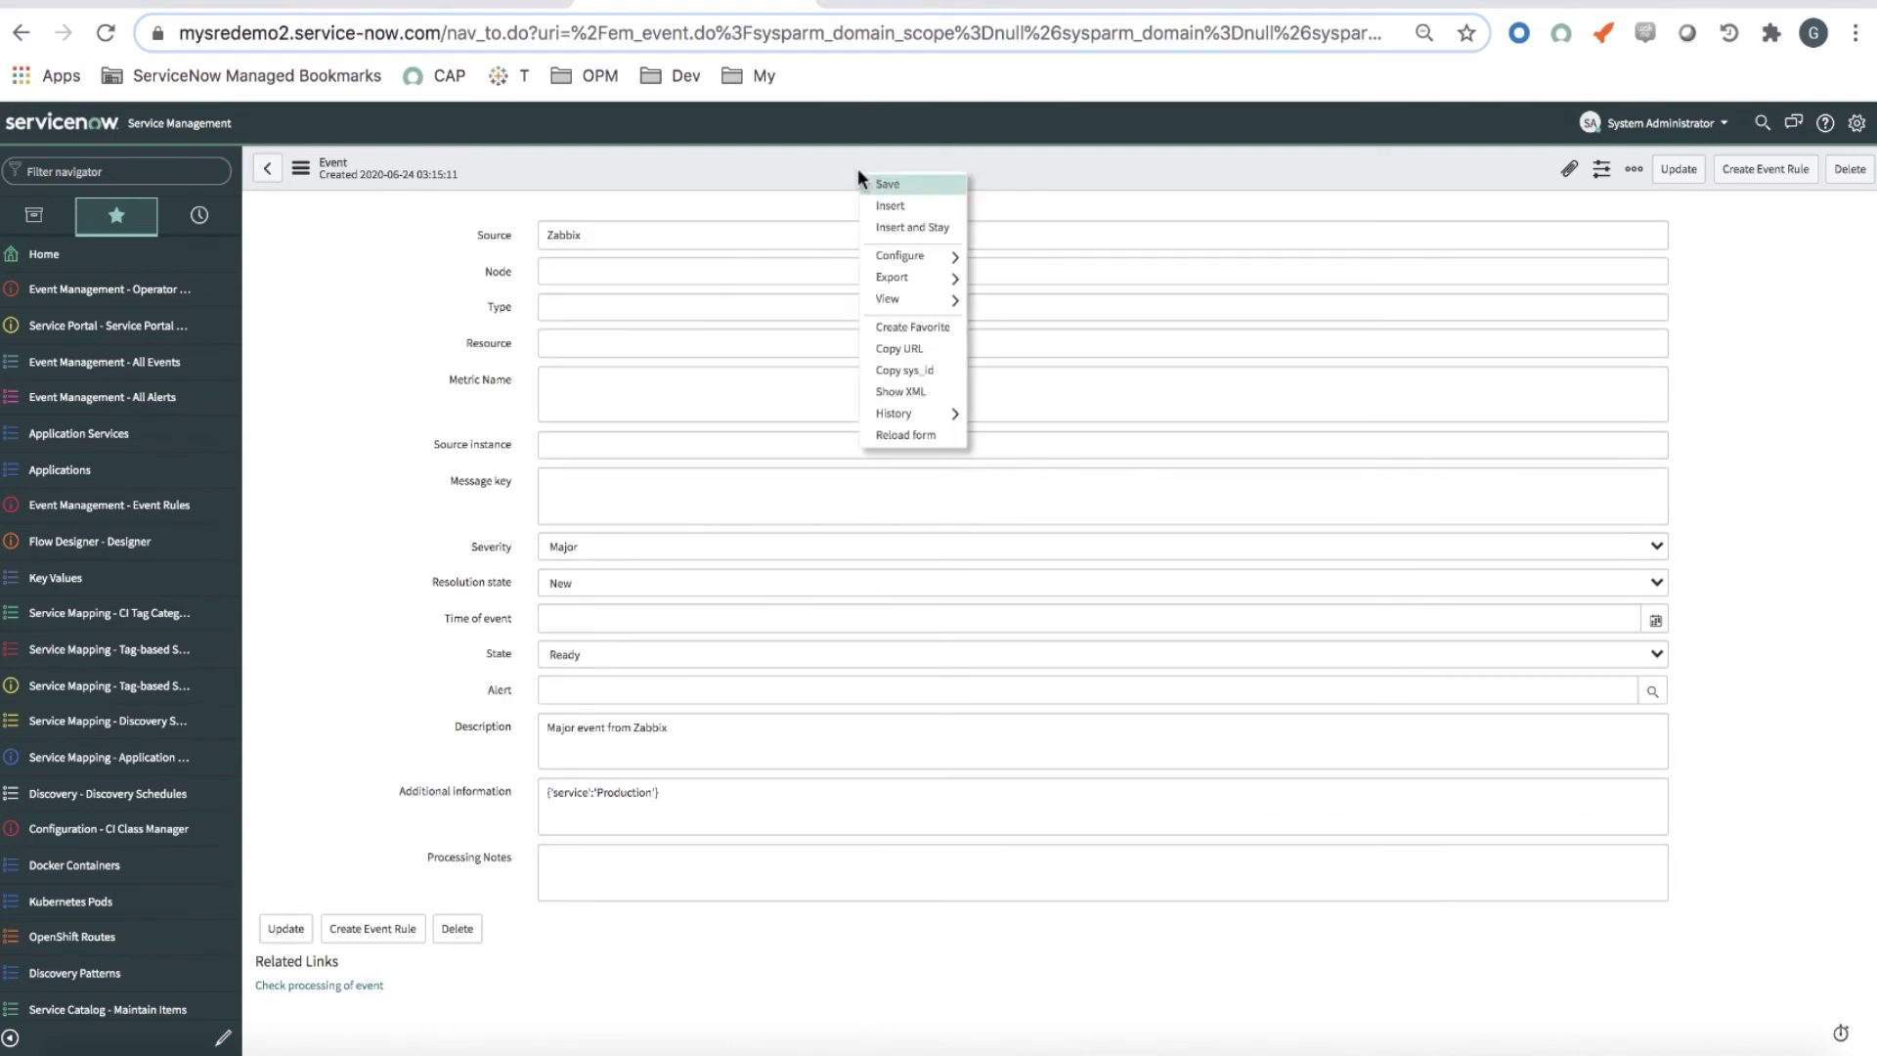
click(931, 227)
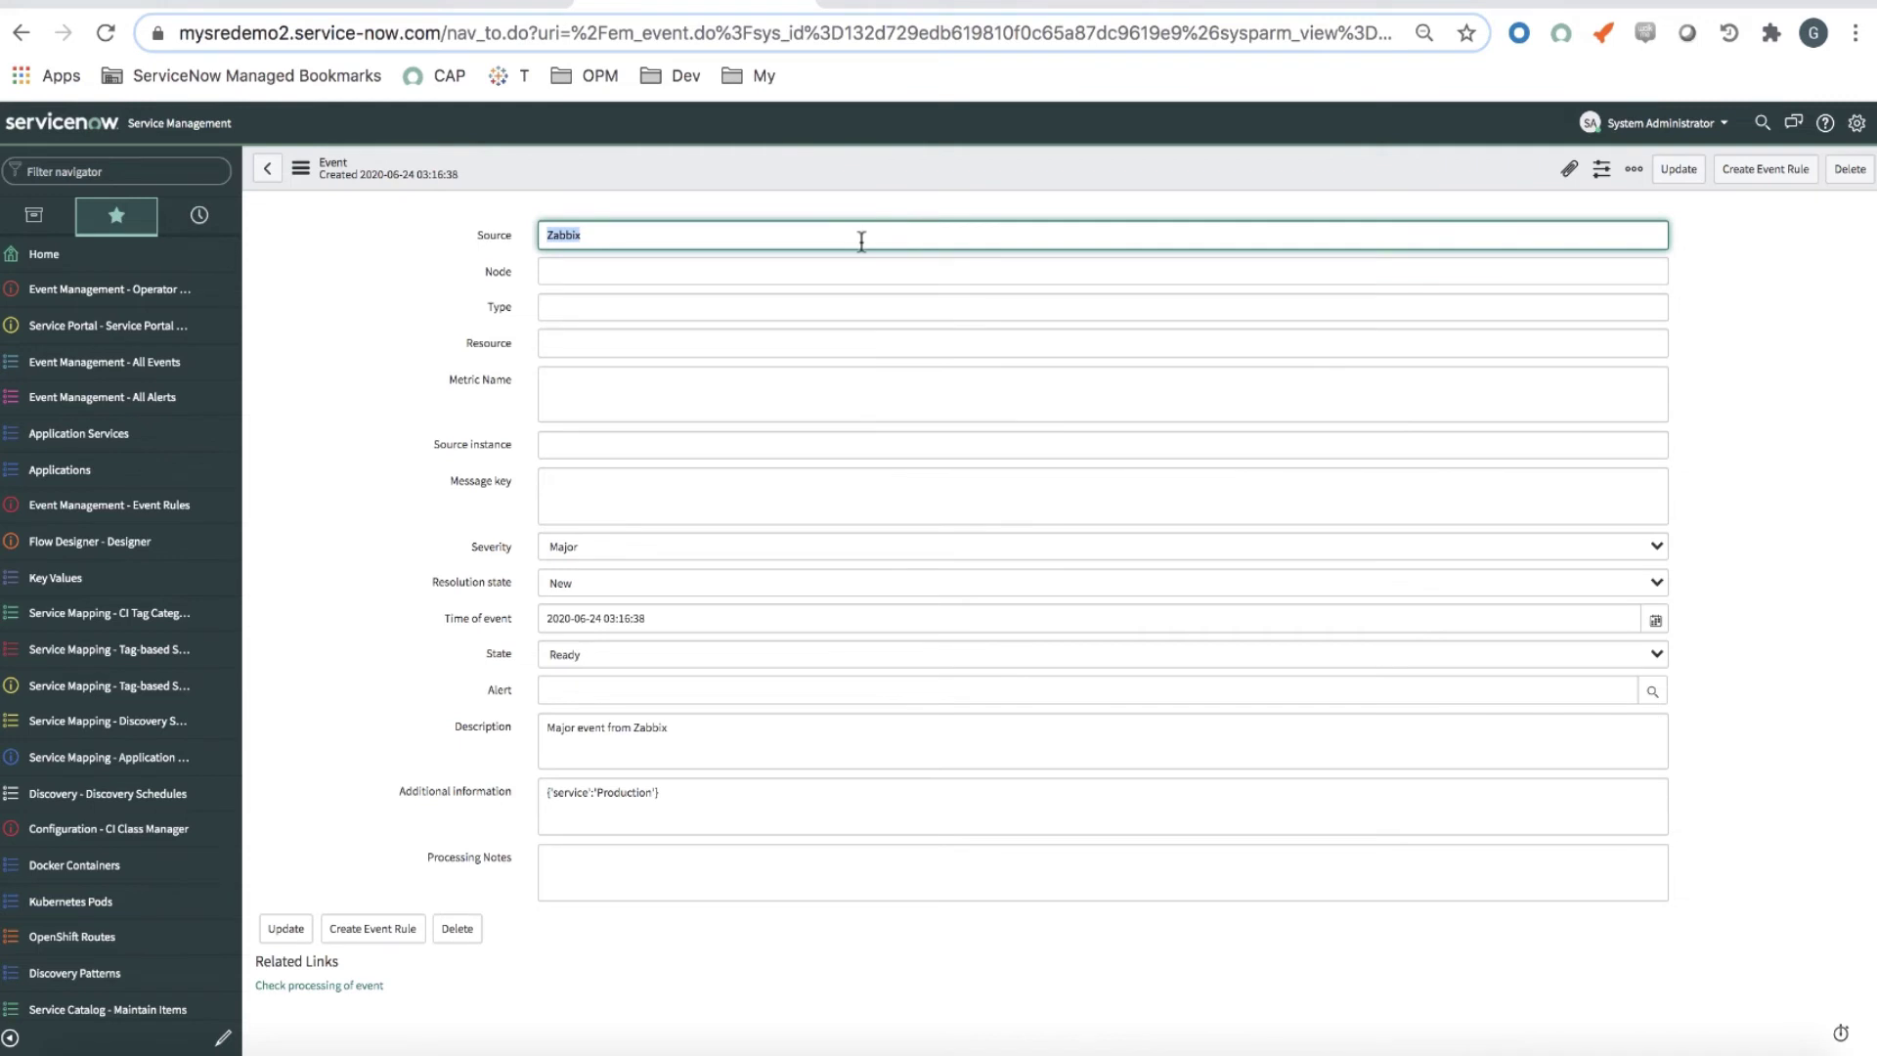
right_click(829, 167)
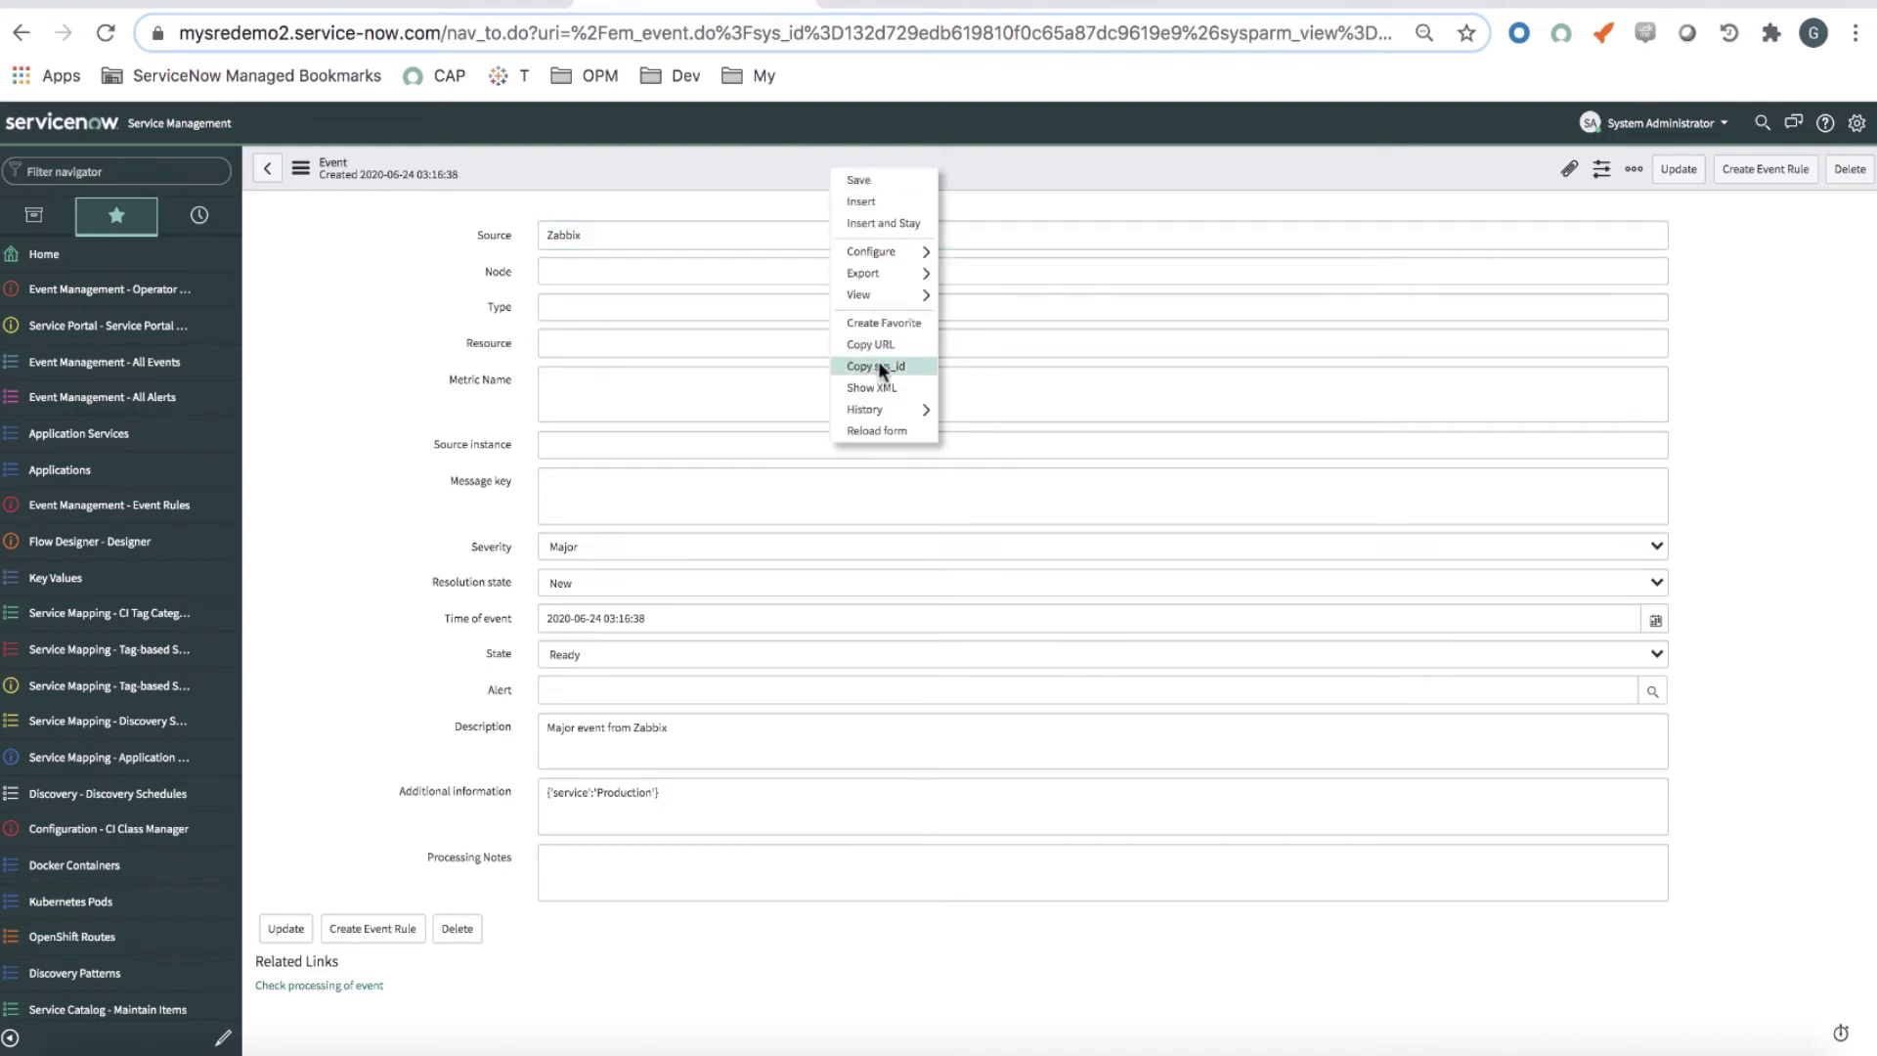
click(883, 428)
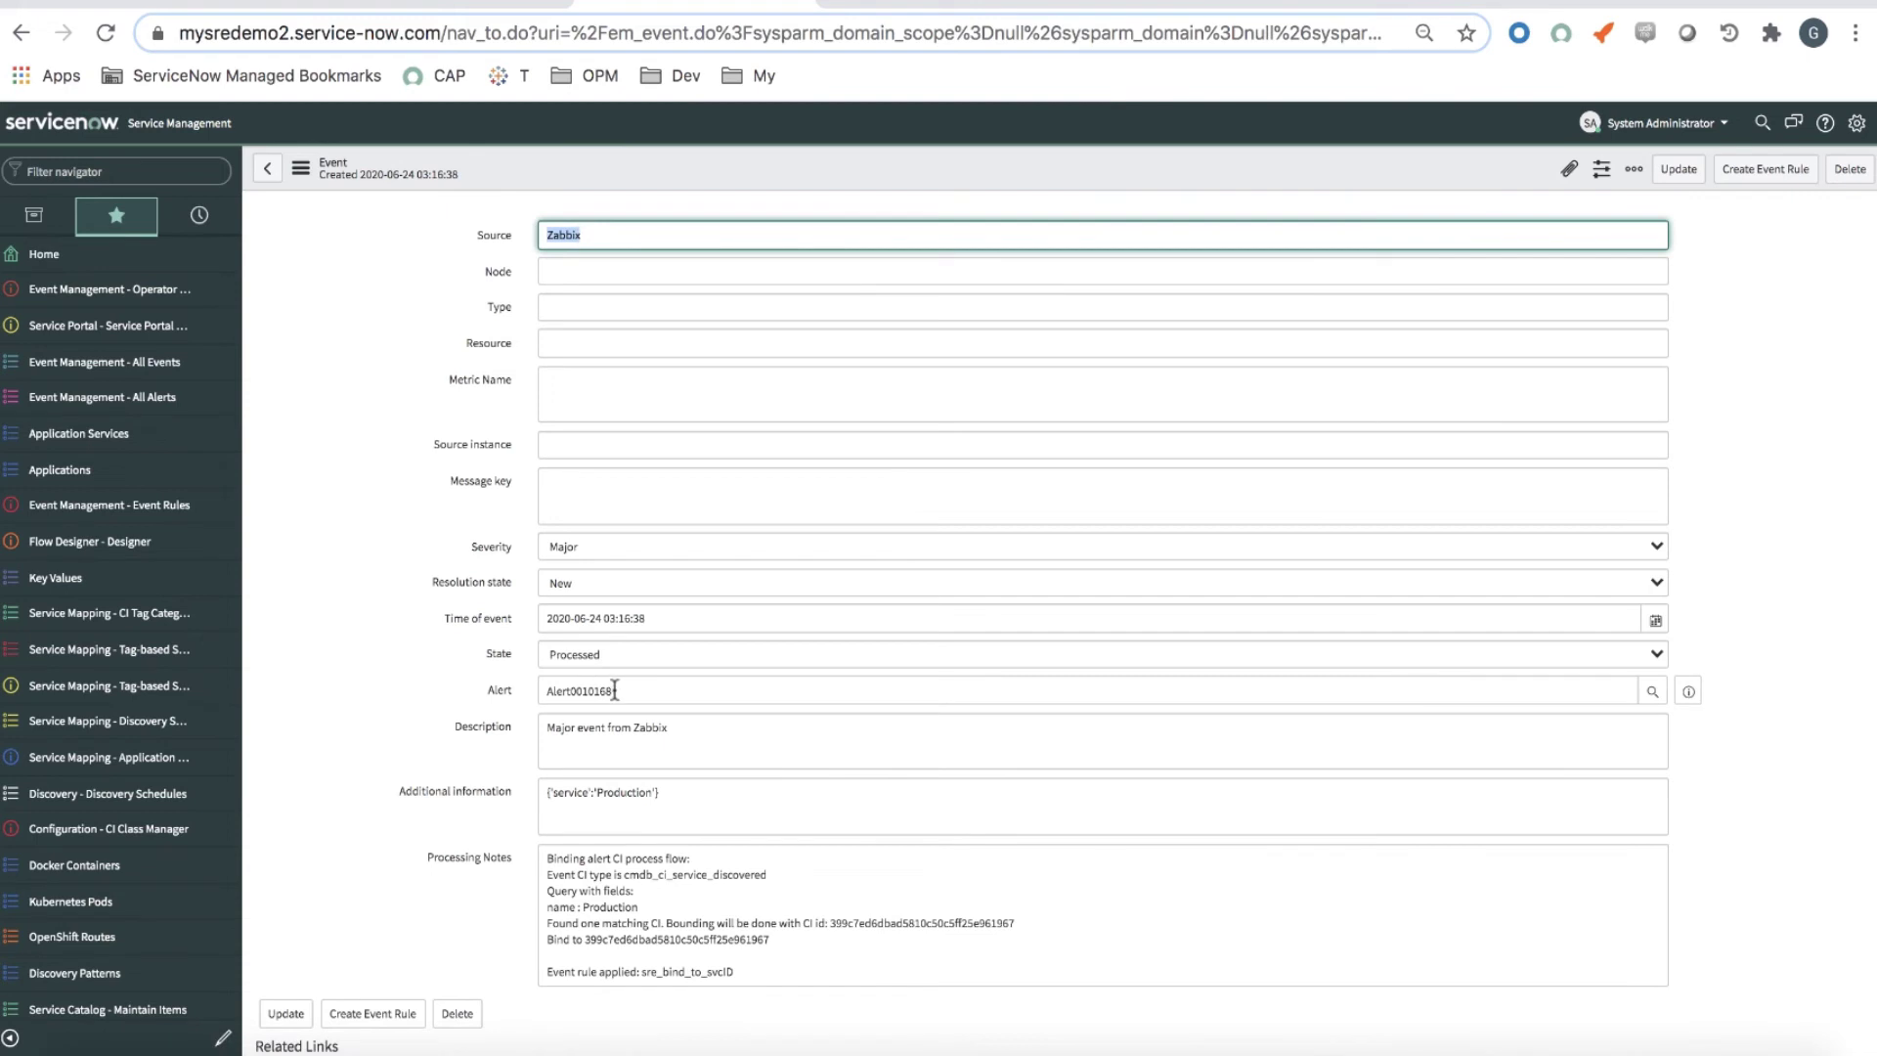
double_click(607, 907)
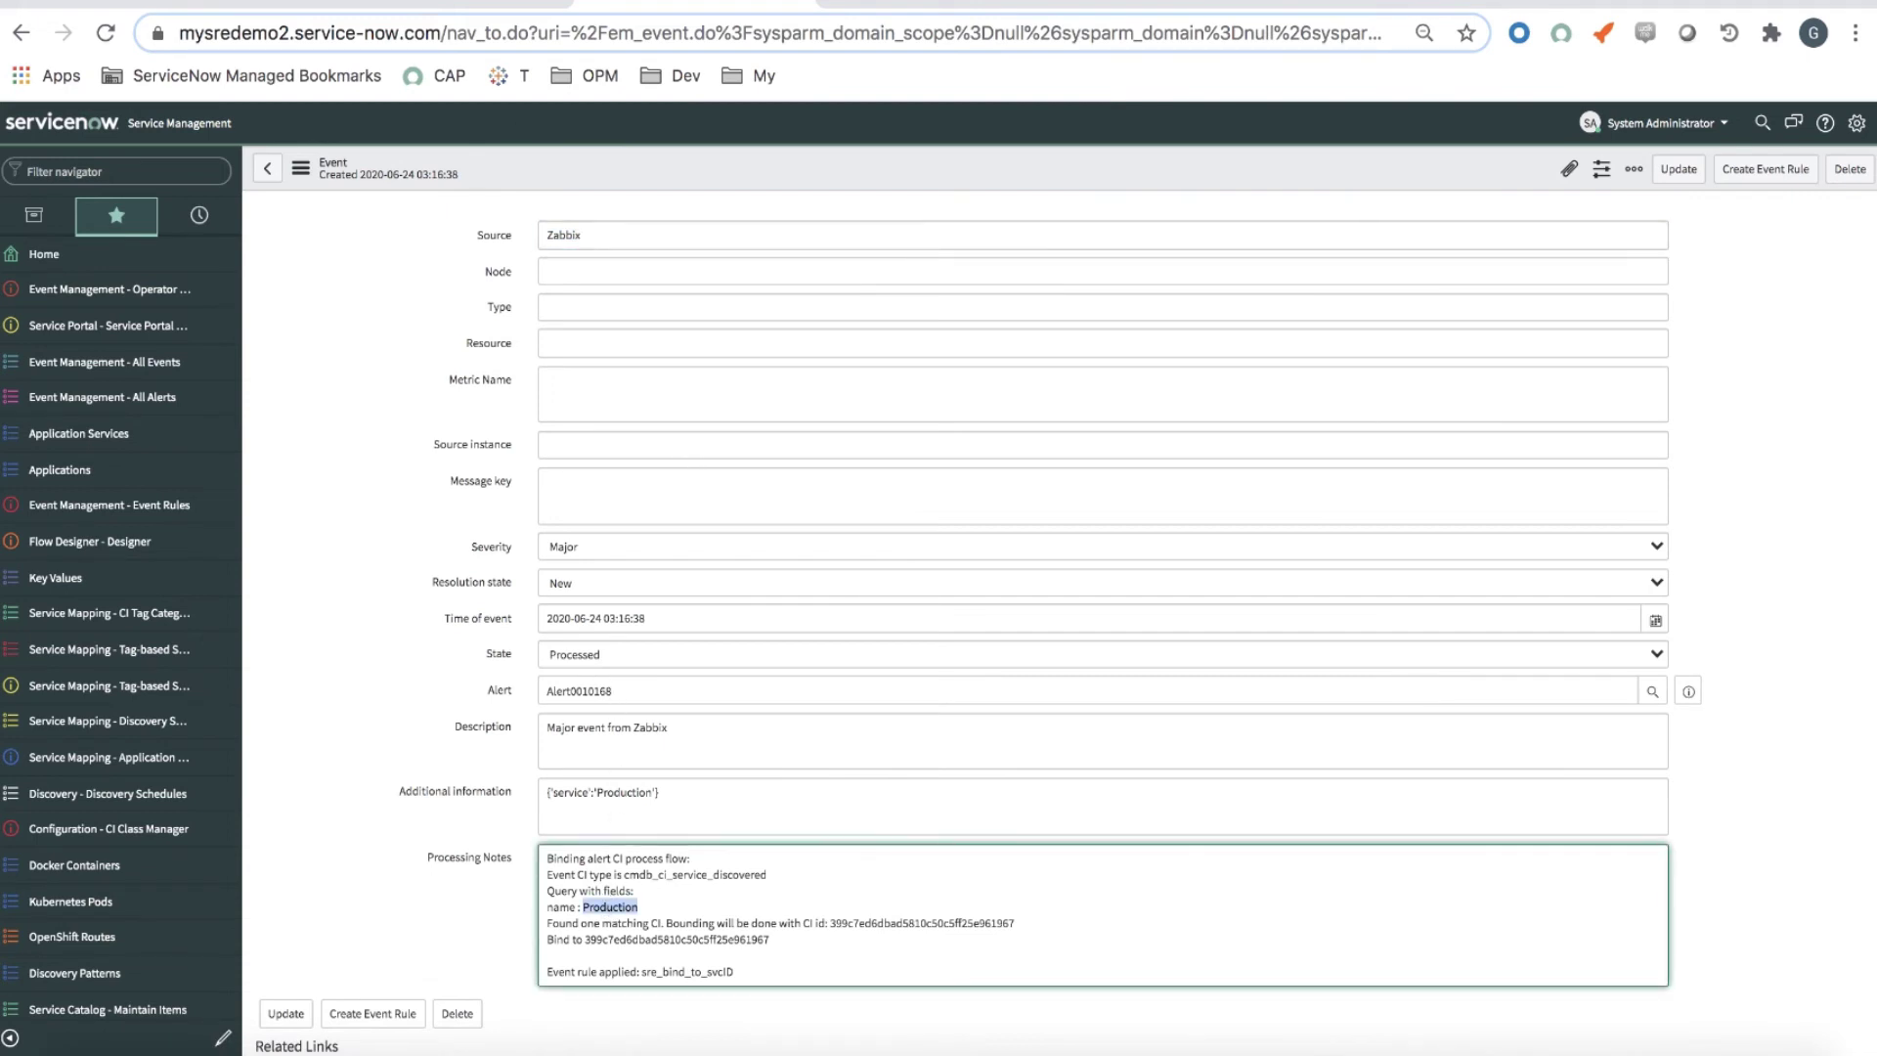
click(422, 2)
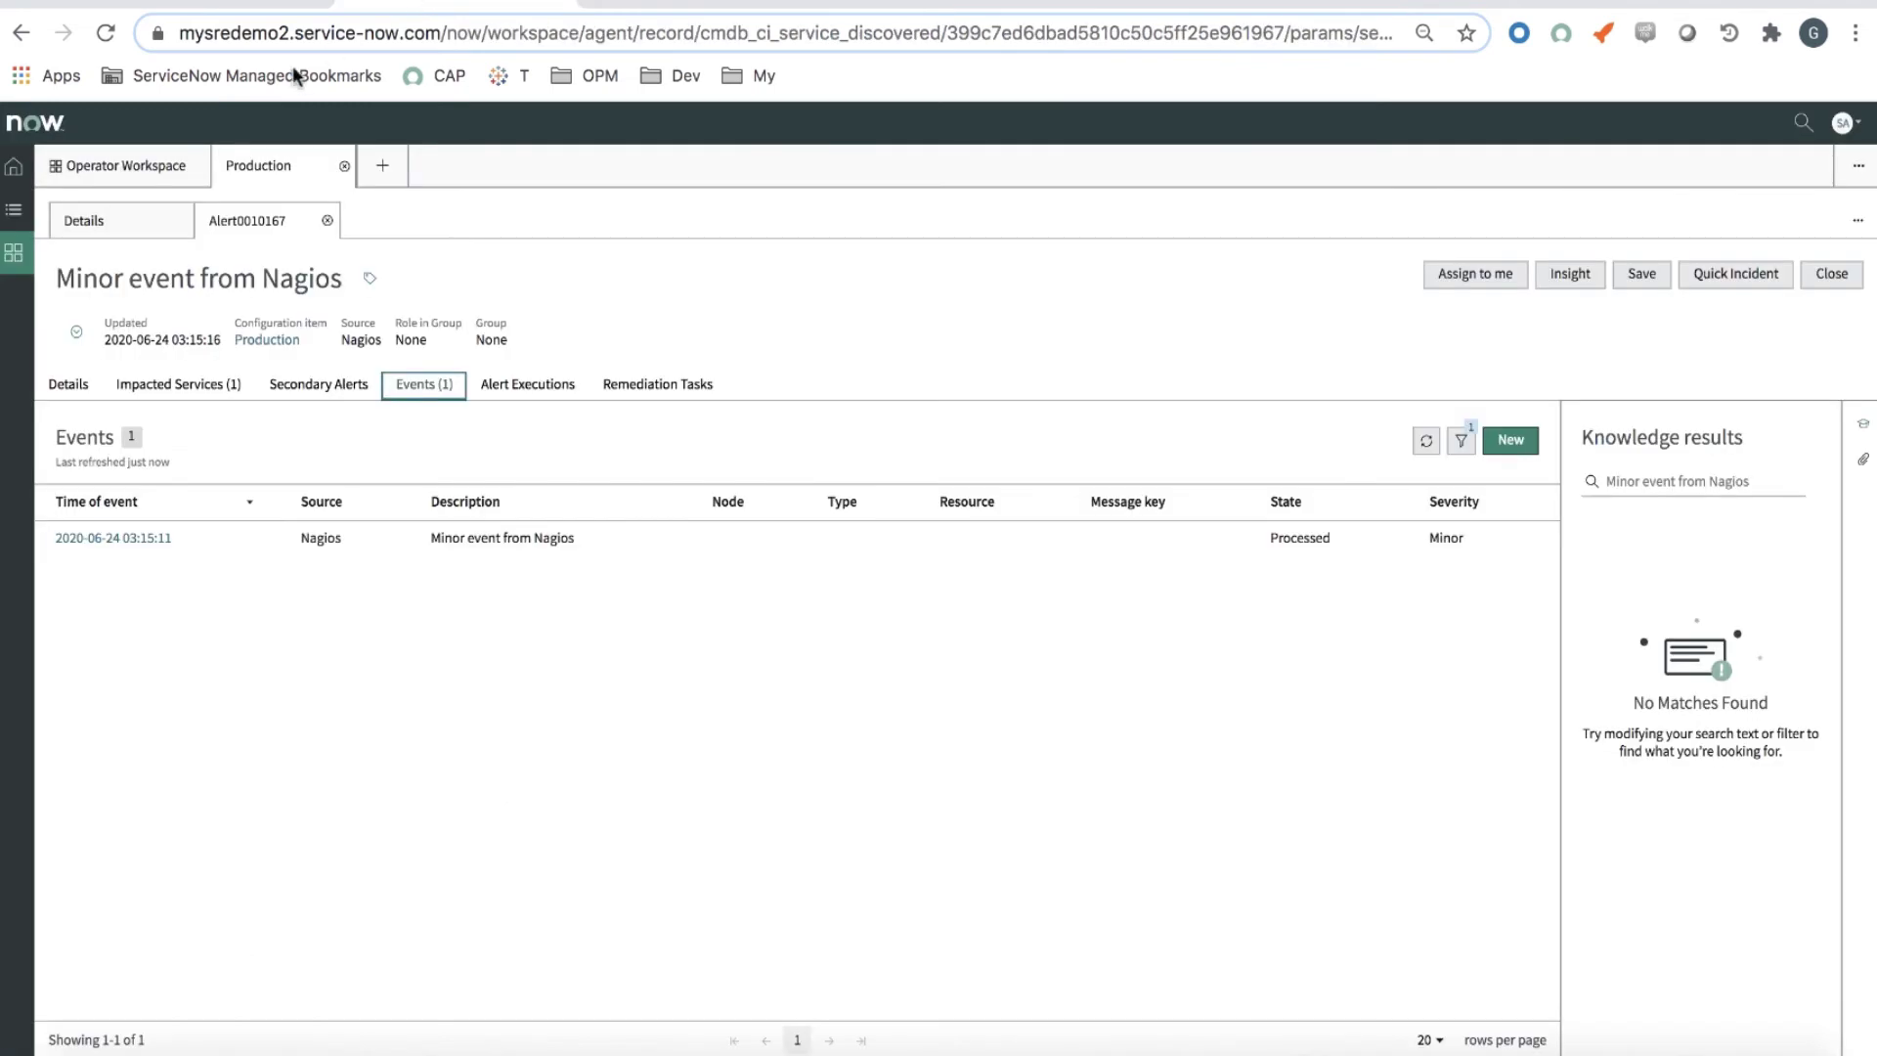
Check Production's related alerts, showing separate Zabbix Major and Nagios Minor alerts, then return to the overview
click(161, 168)
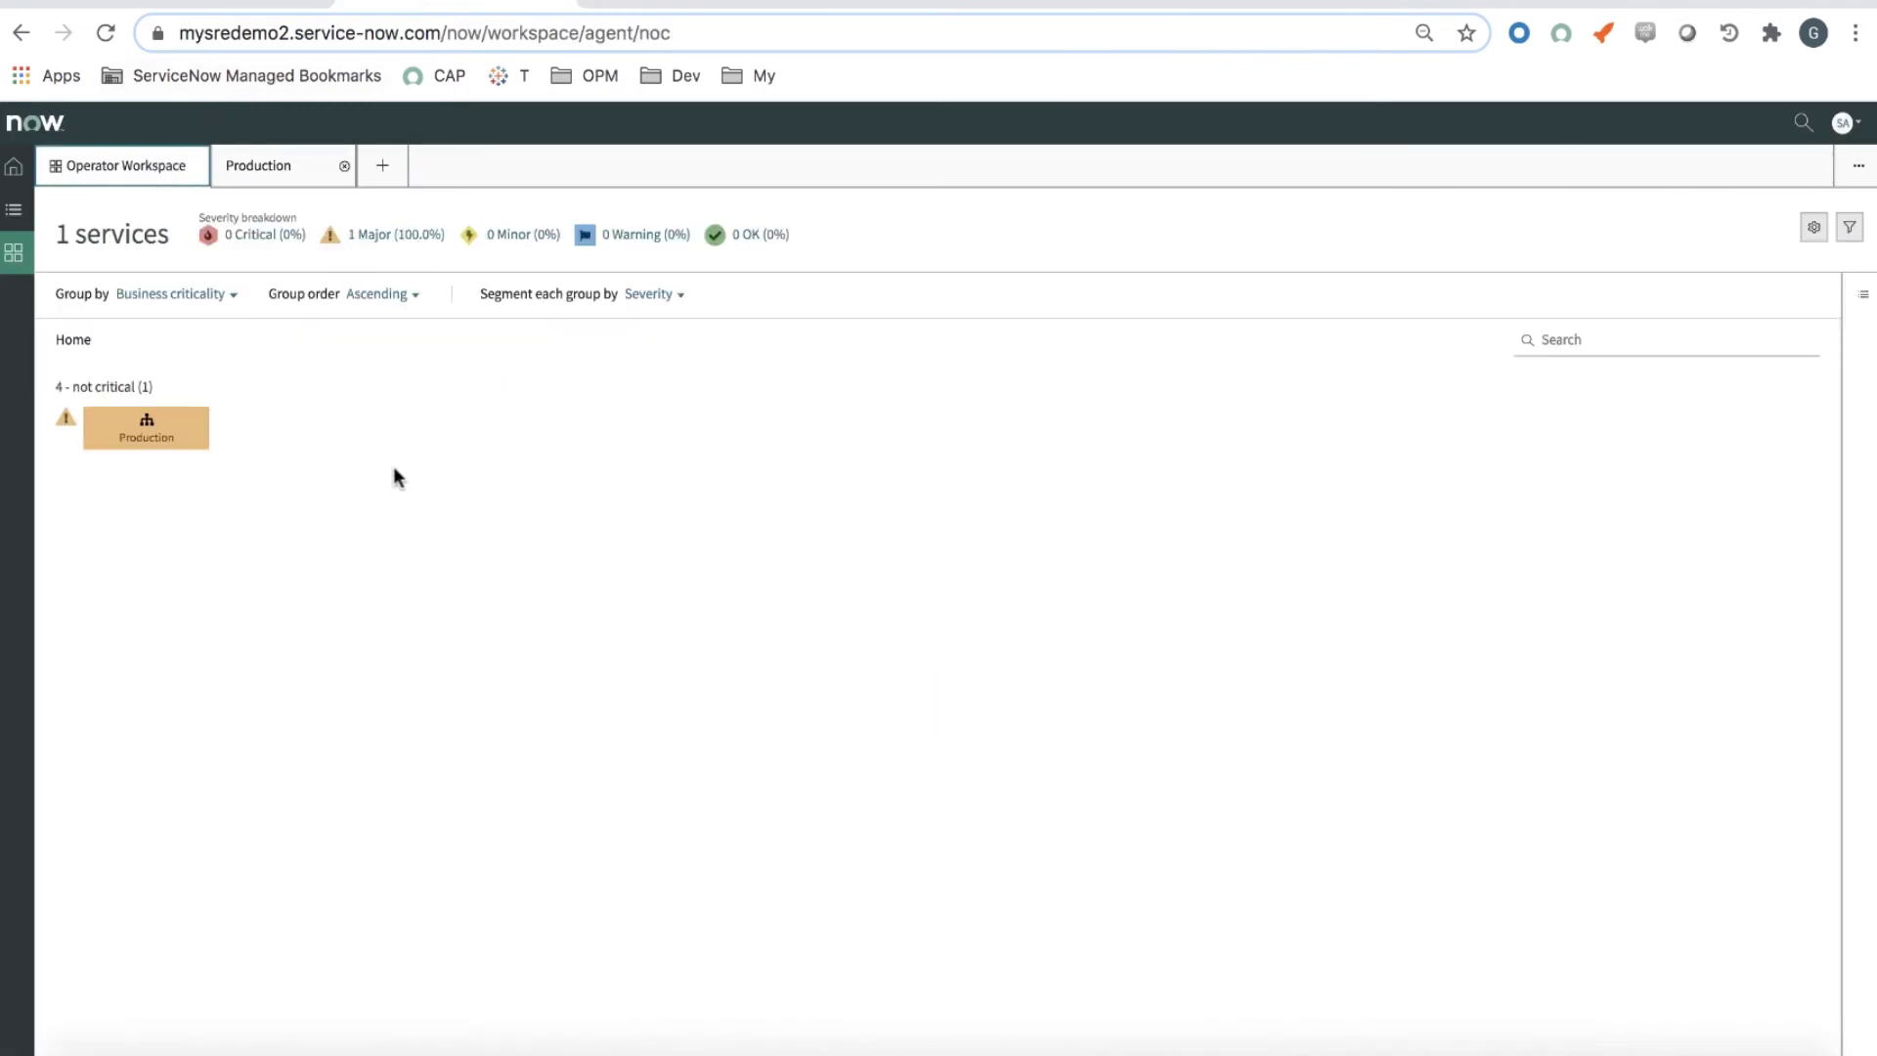
click(141, 426)
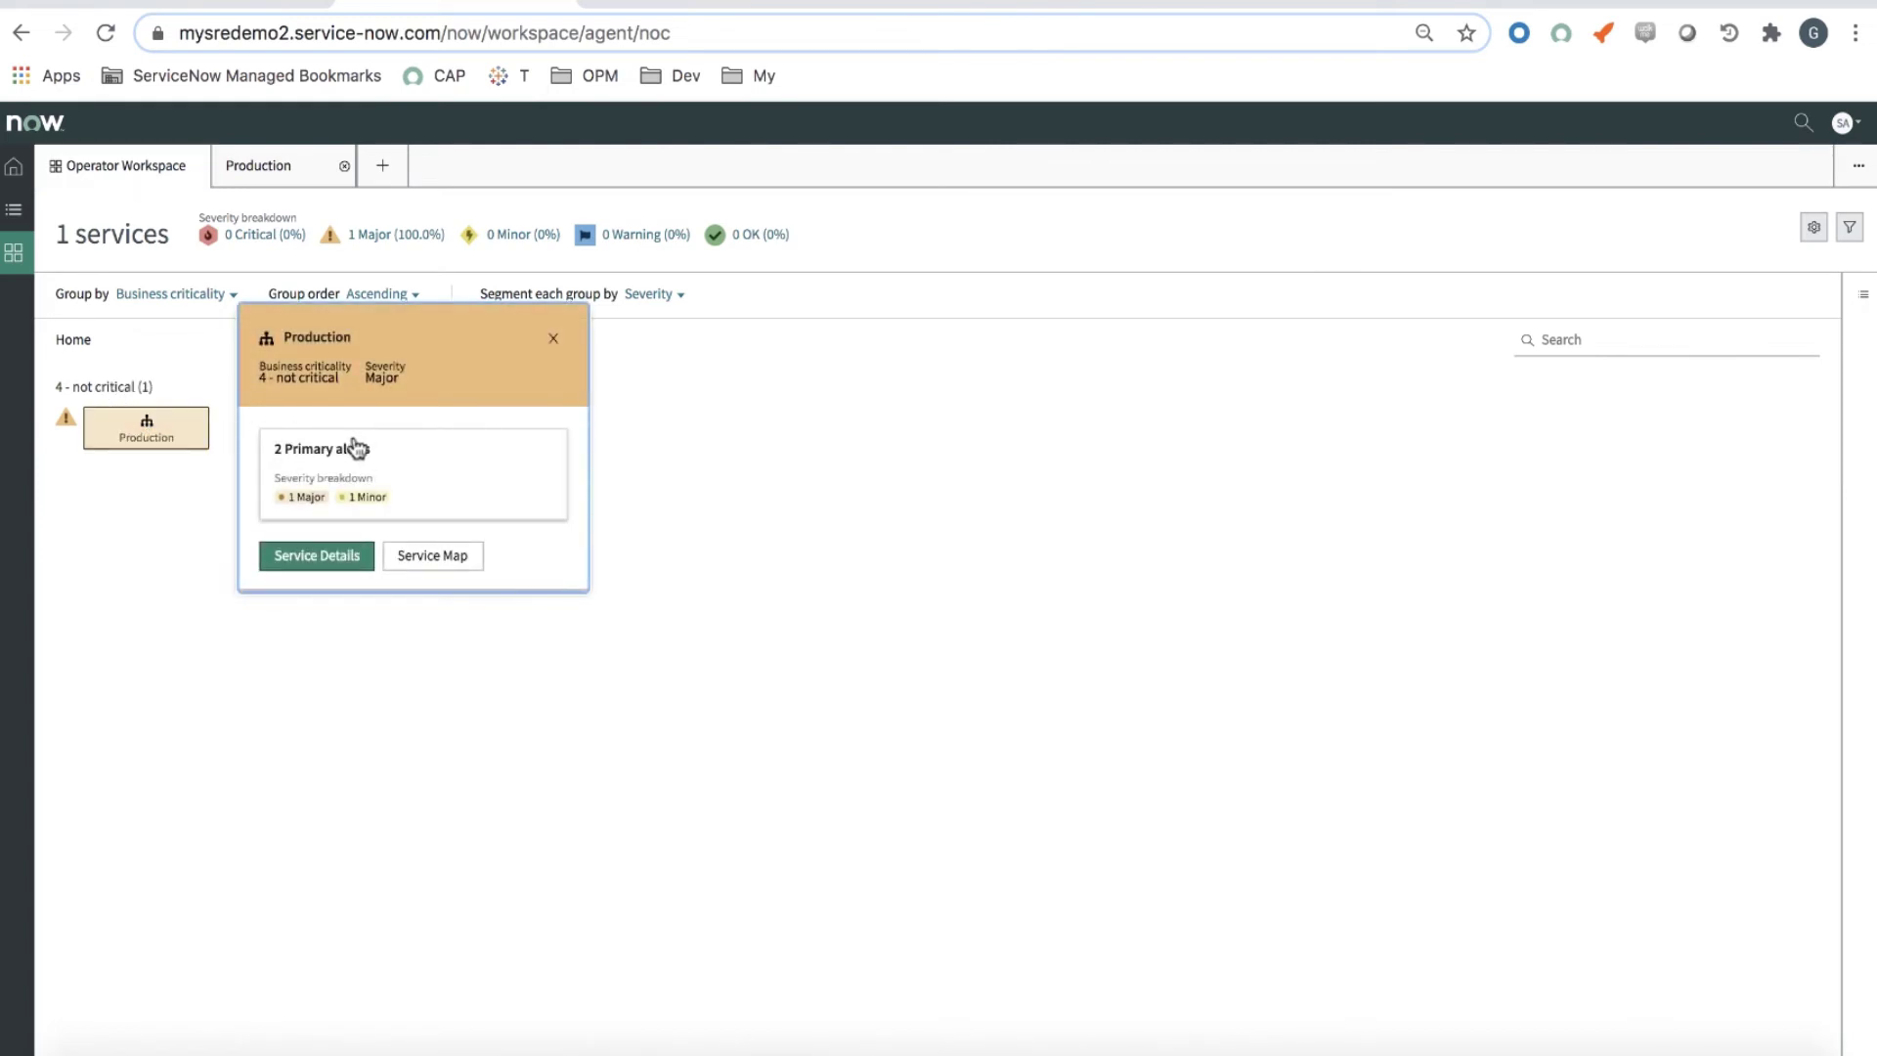
click(331, 557)
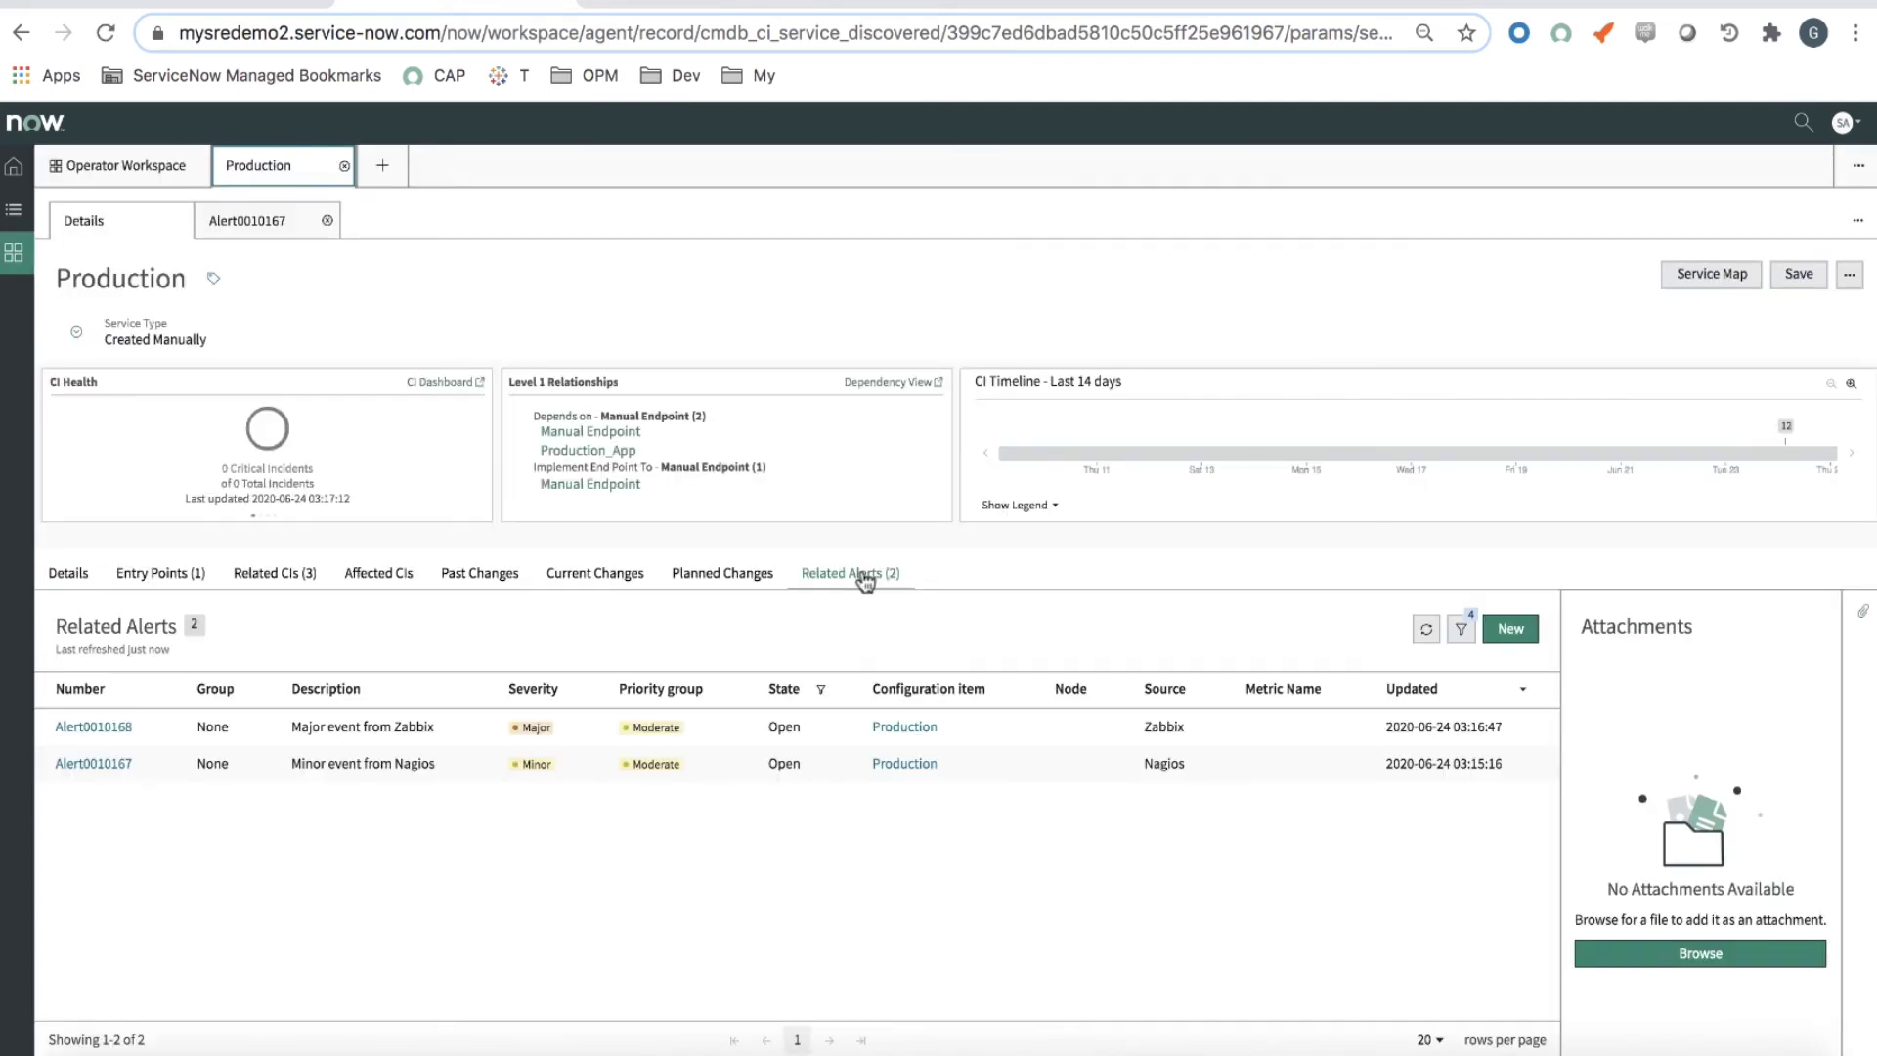
click(865, 582)
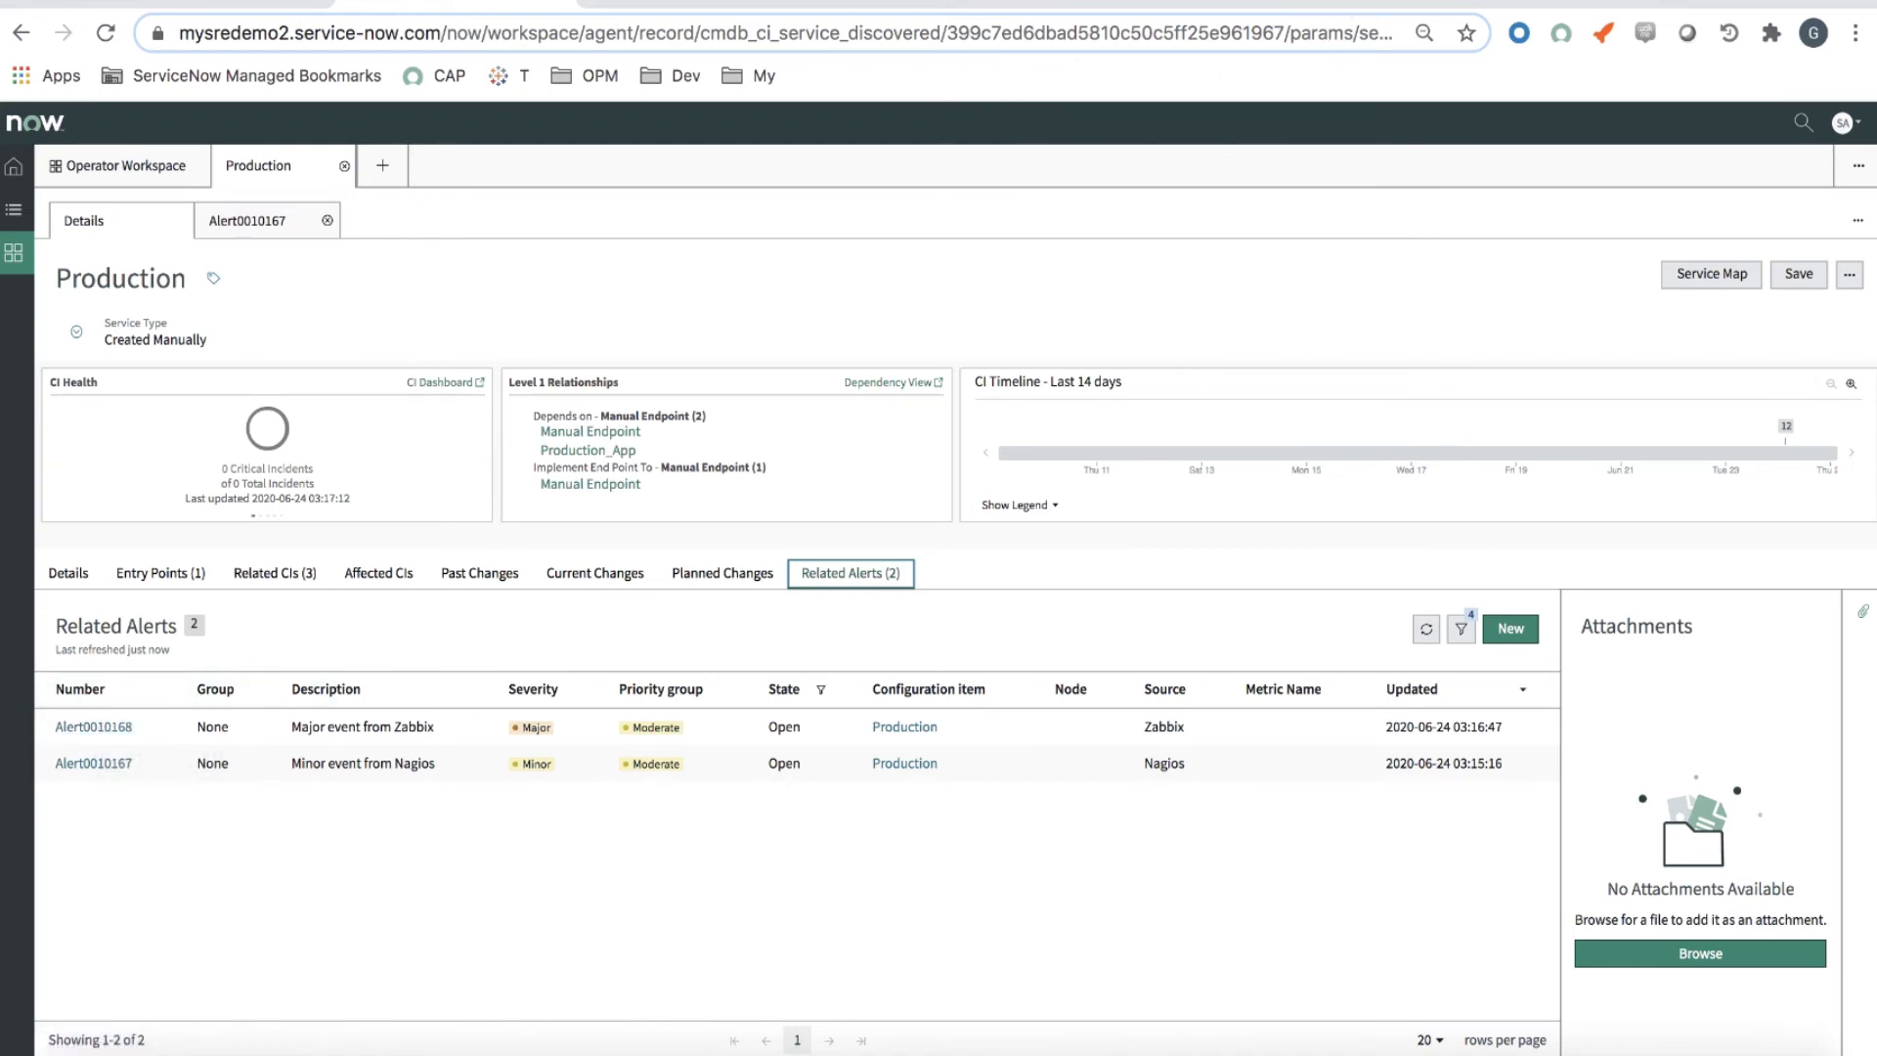
click(1373, 1)
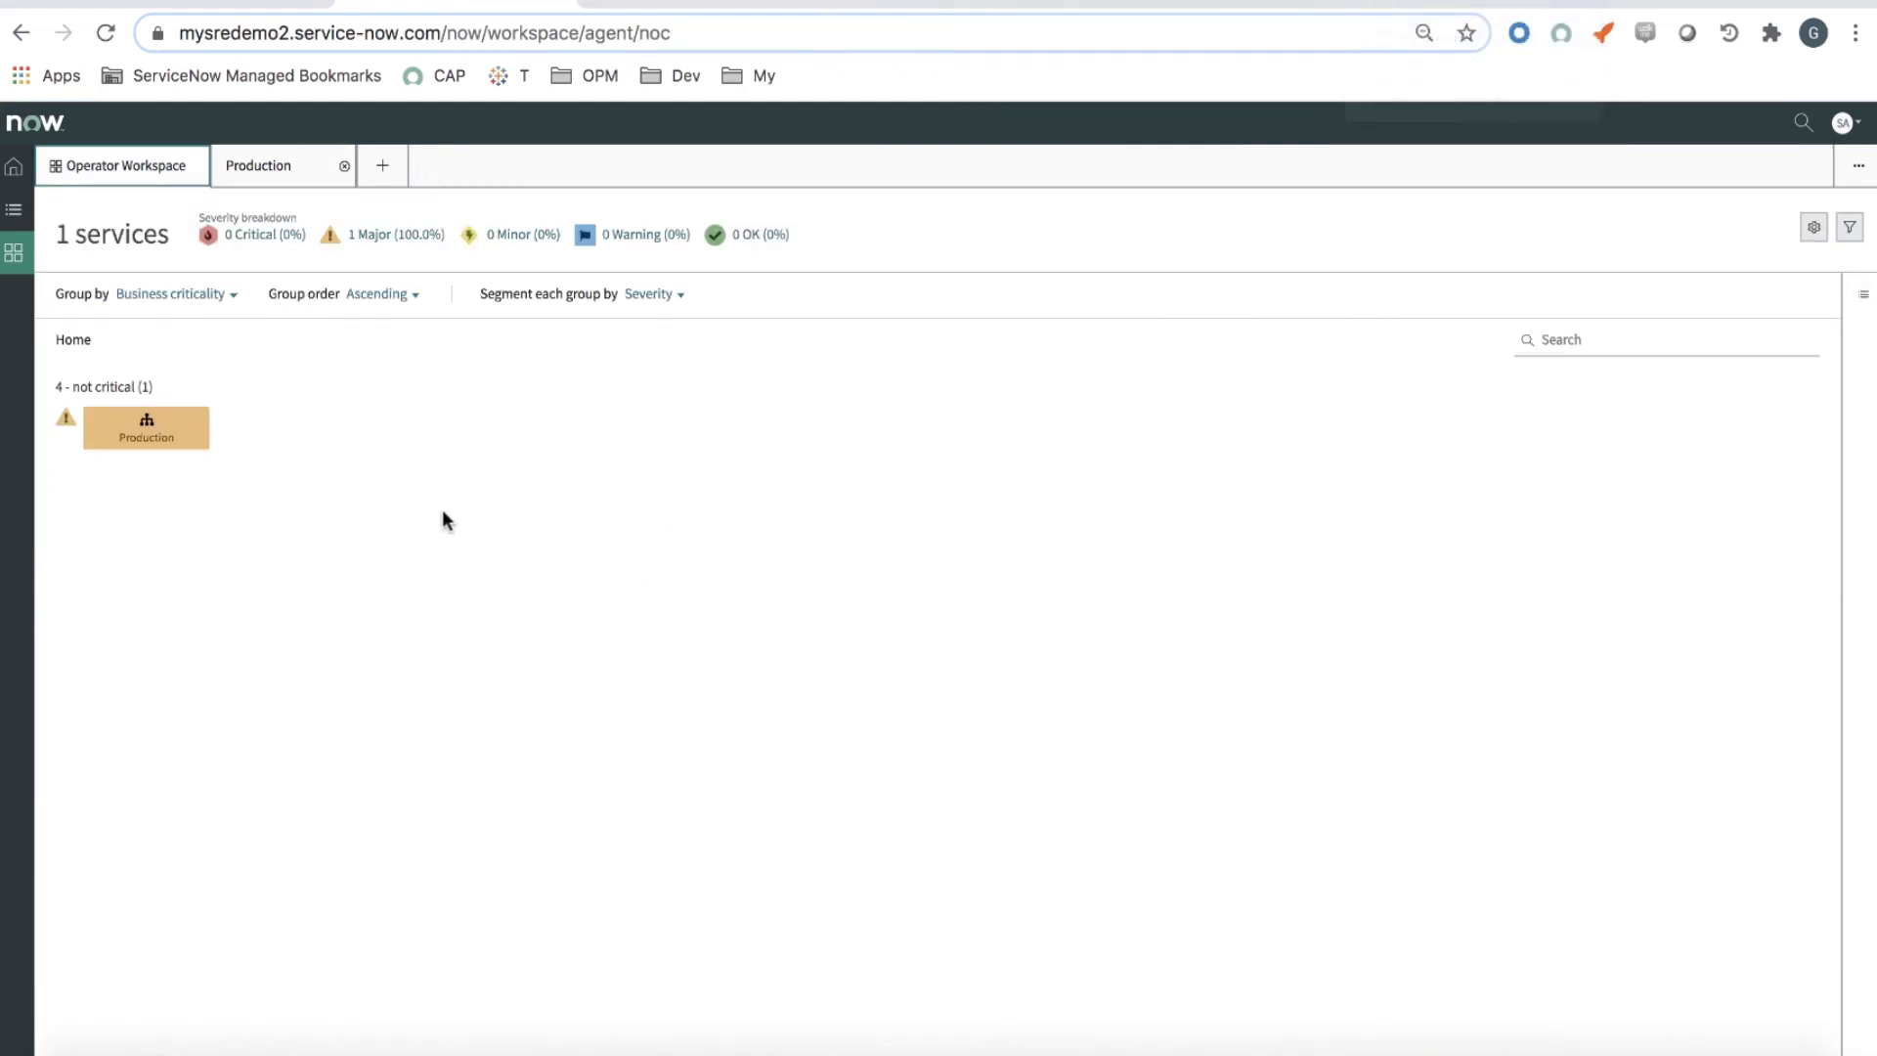
Reopen Production's details and refresh to reveal the single automated group alert Alert0010169
click(172, 433)
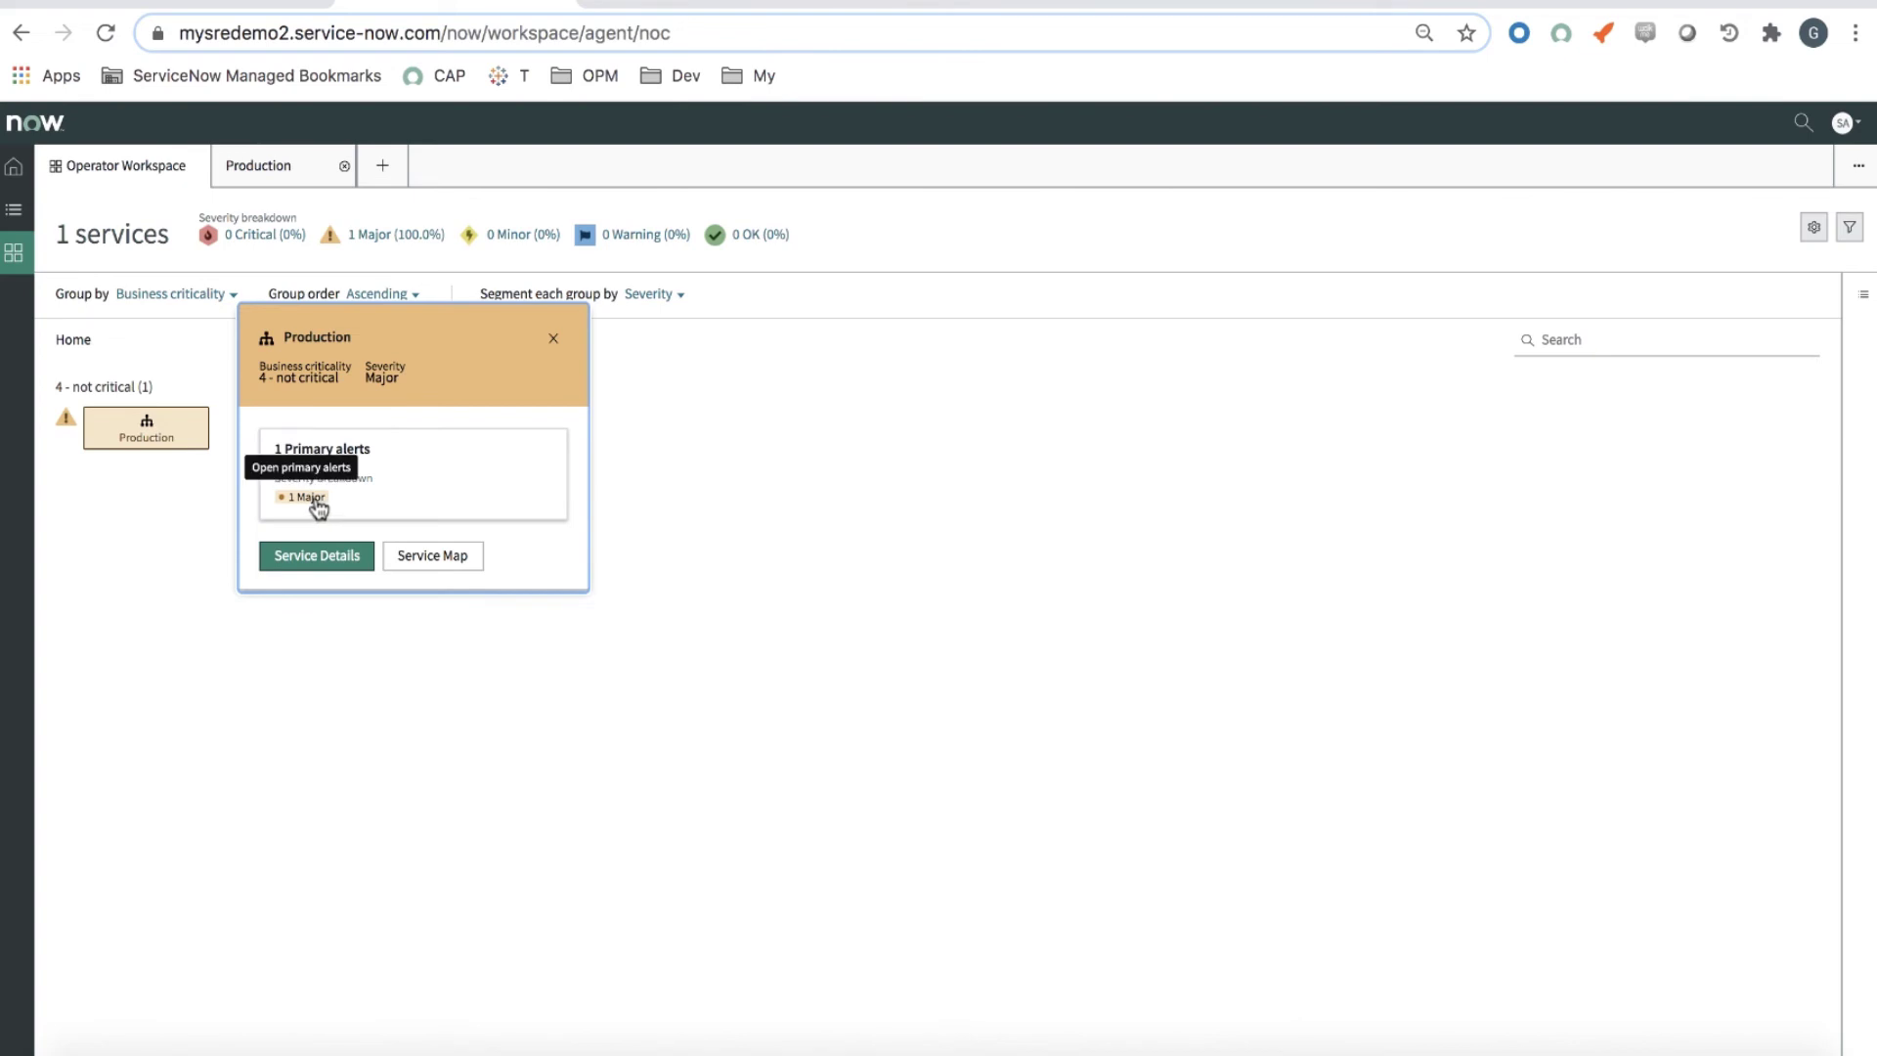
click(315, 554)
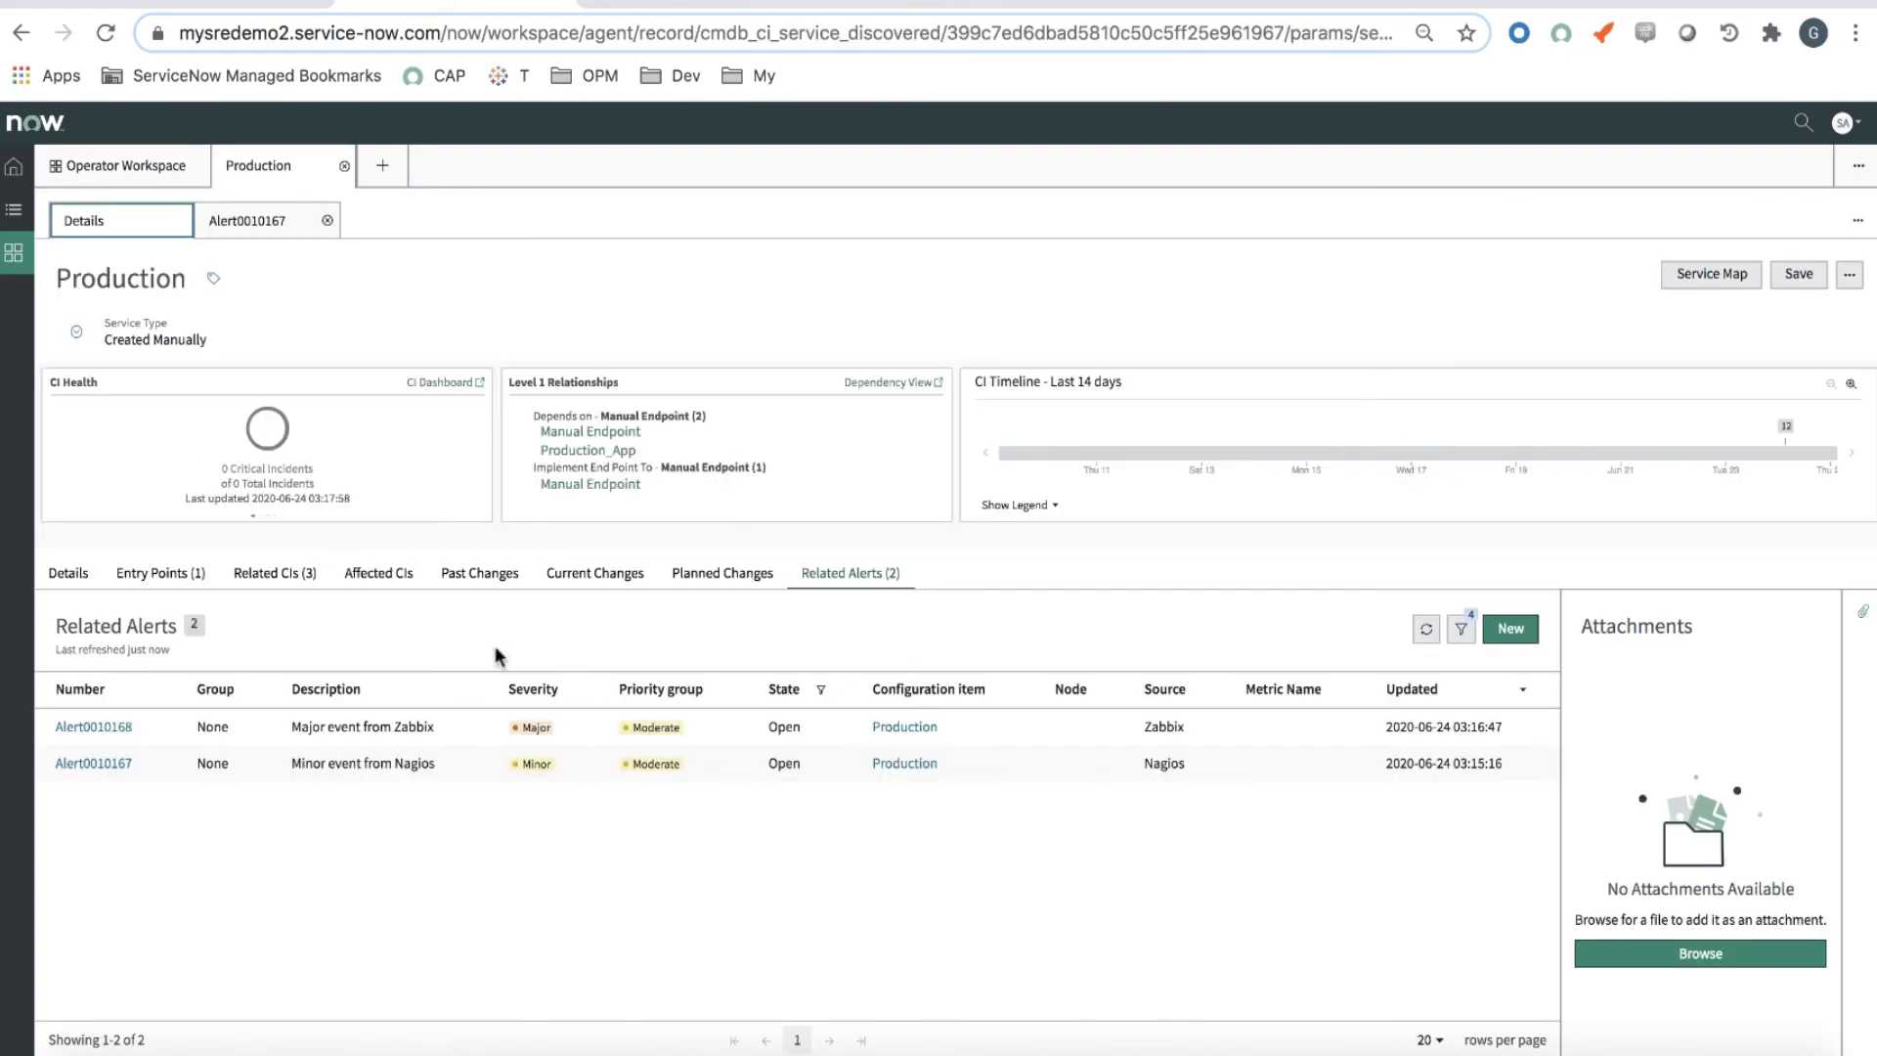
click(105, 35)
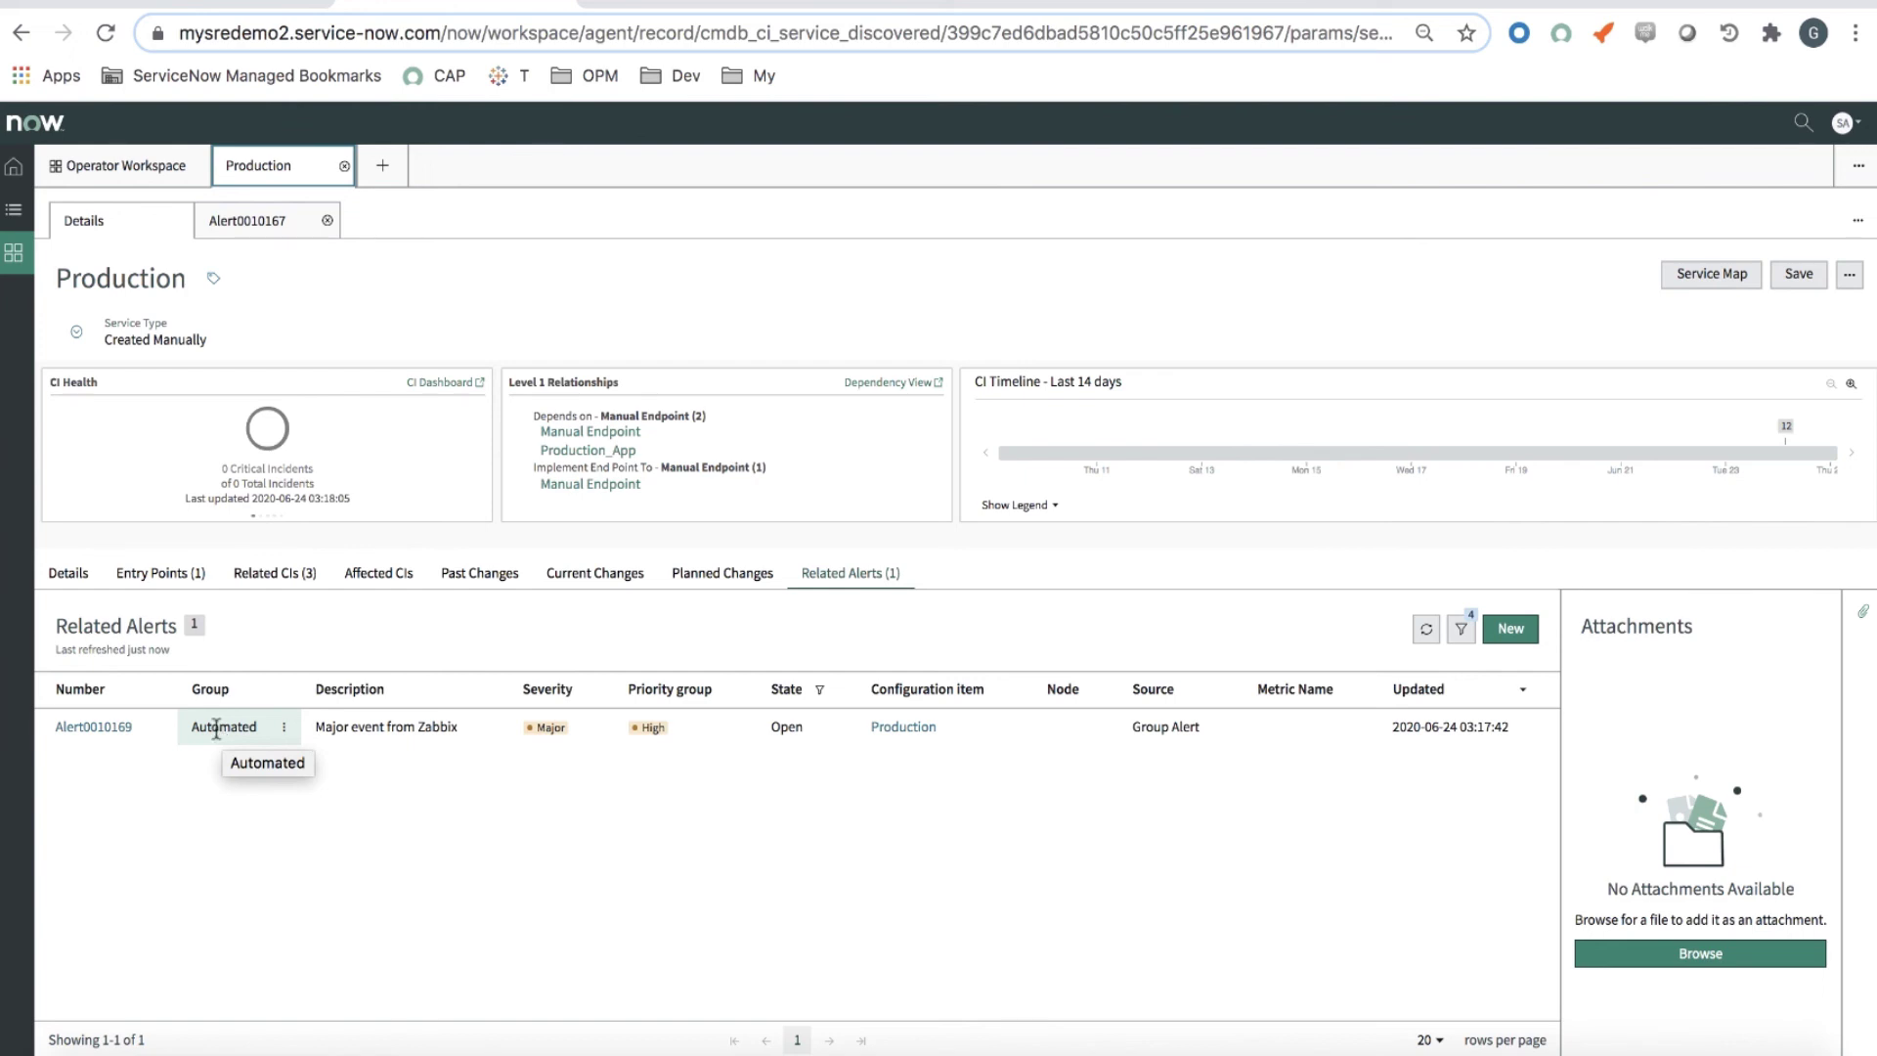
Open Alert0010169 and list its secondary alerts Alert0010168 and Alert0010167
click(99, 733)
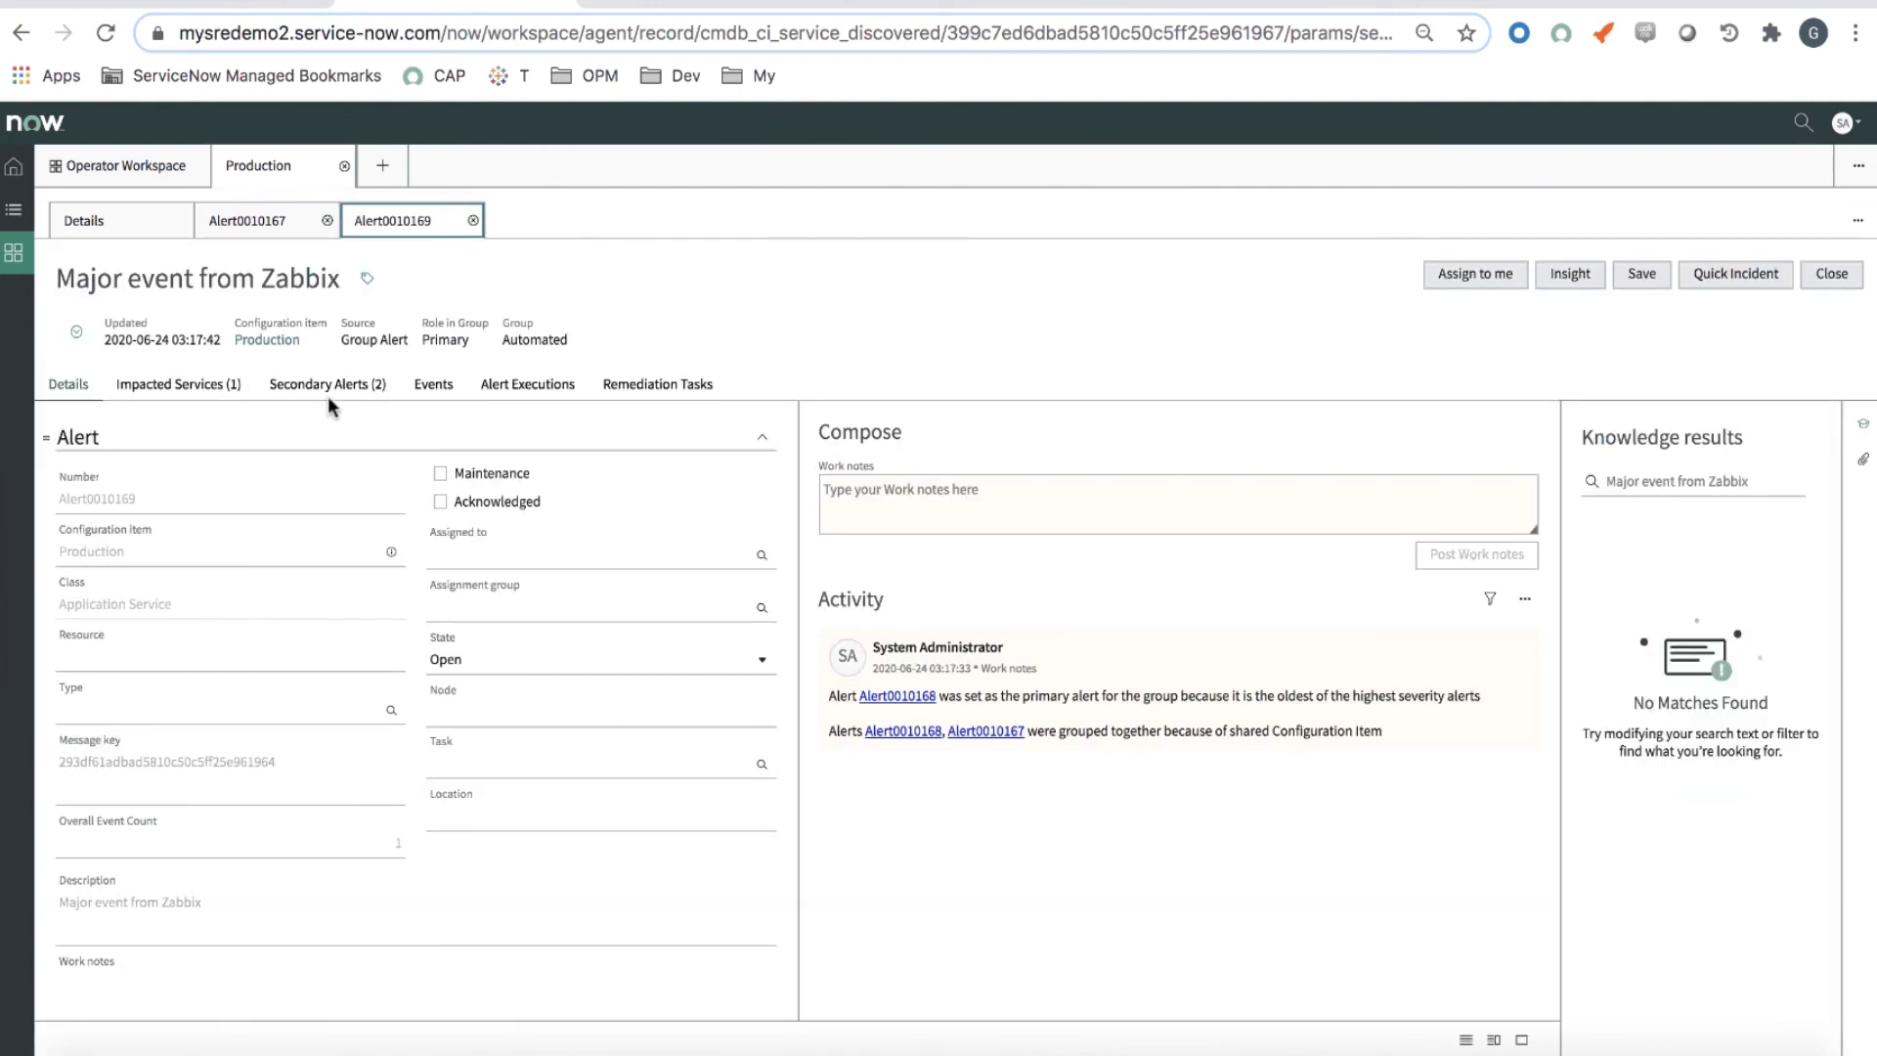
click(332, 385)
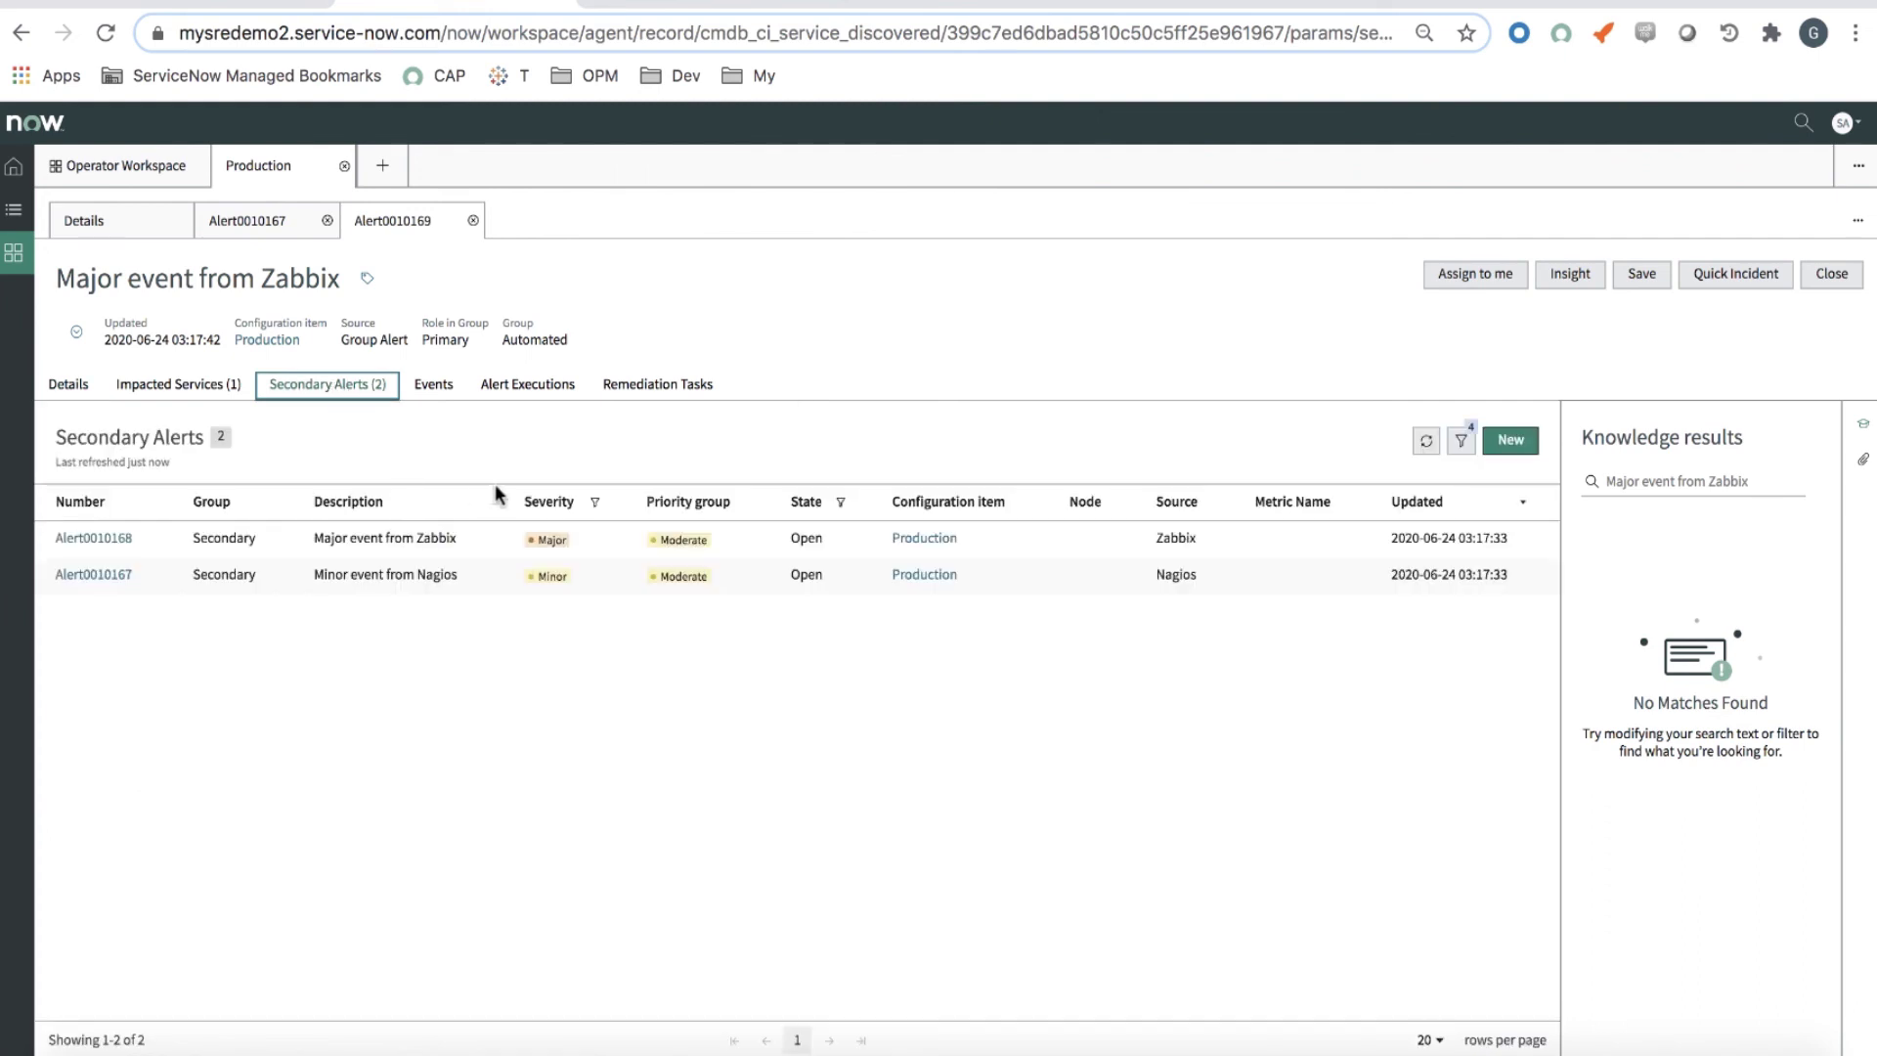